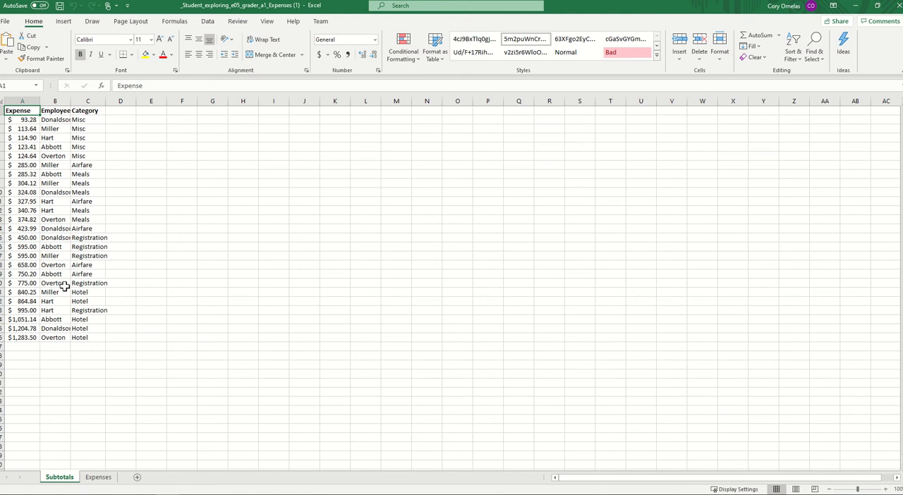
pyautogui.click(64, 22)
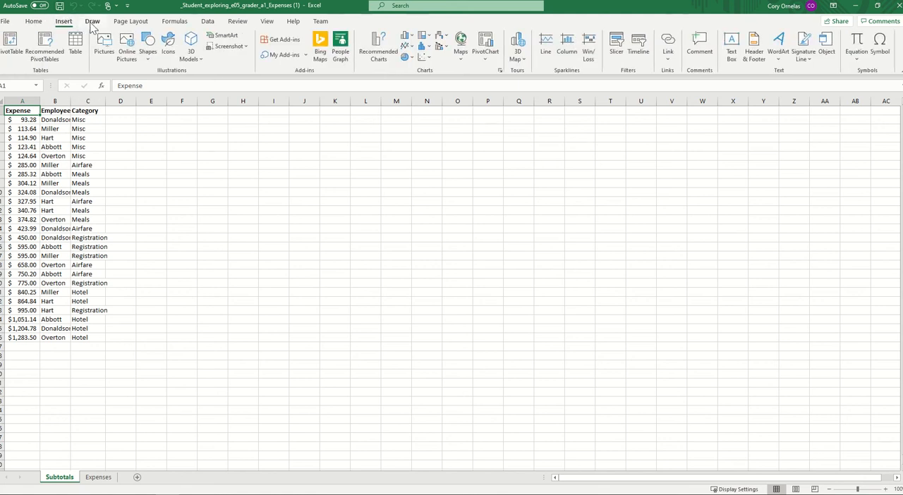
pyautogui.click(93, 21)
pyautogui.click(69, 25)
pyautogui.click(93, 23)
pyautogui.click(172, 26)
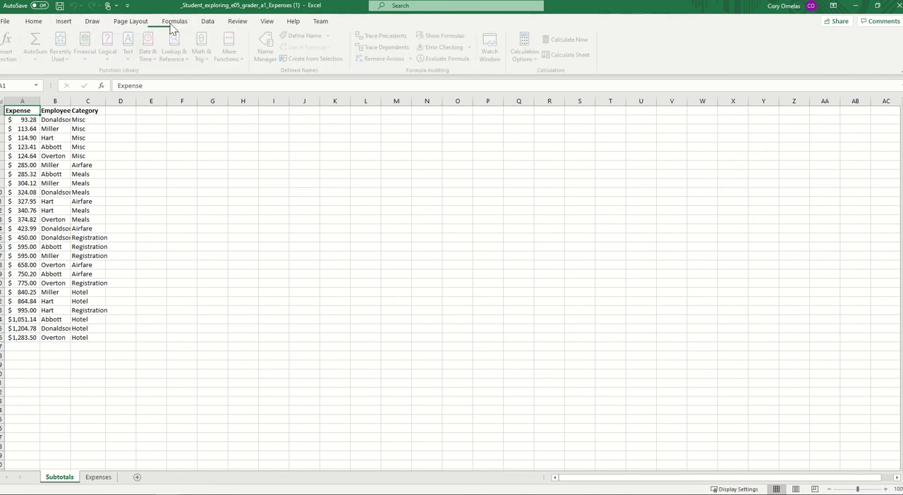
pyautogui.click(207, 25)
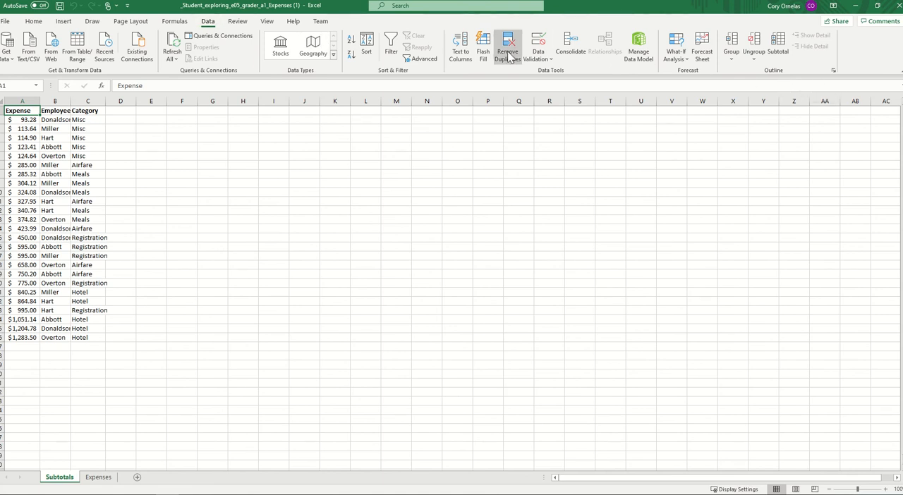
# - Sort the expense data on the Subtotals sheet by Employee and then by Category, both A to Z
pyautogui.click(43, 23)
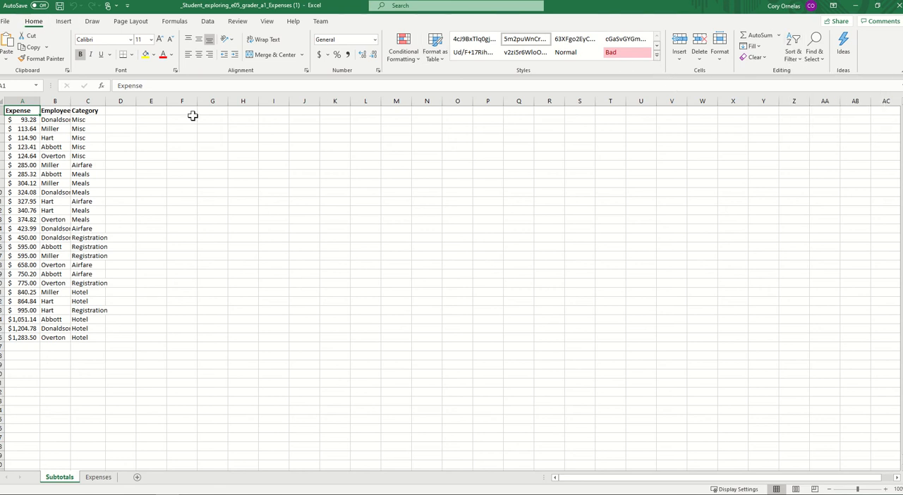
pyautogui.moveTo(25, 111); pyautogui.dragTo(89, 336)
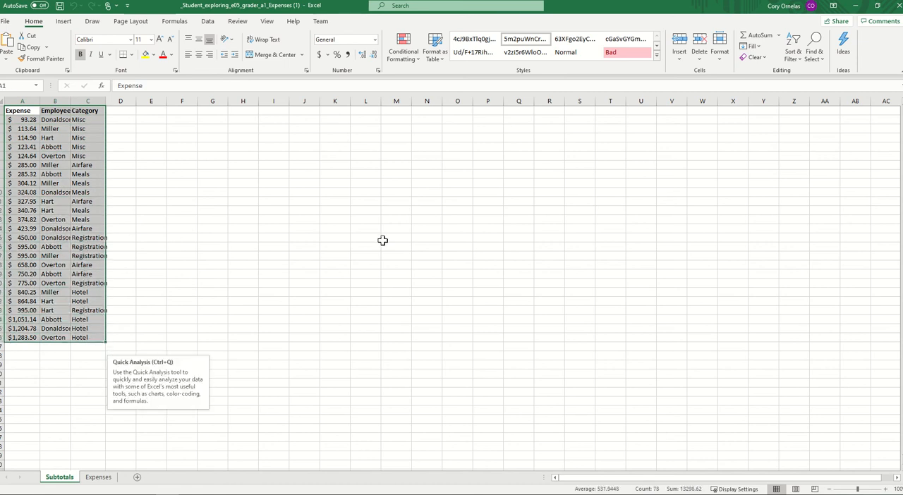
pyautogui.click(792, 55)
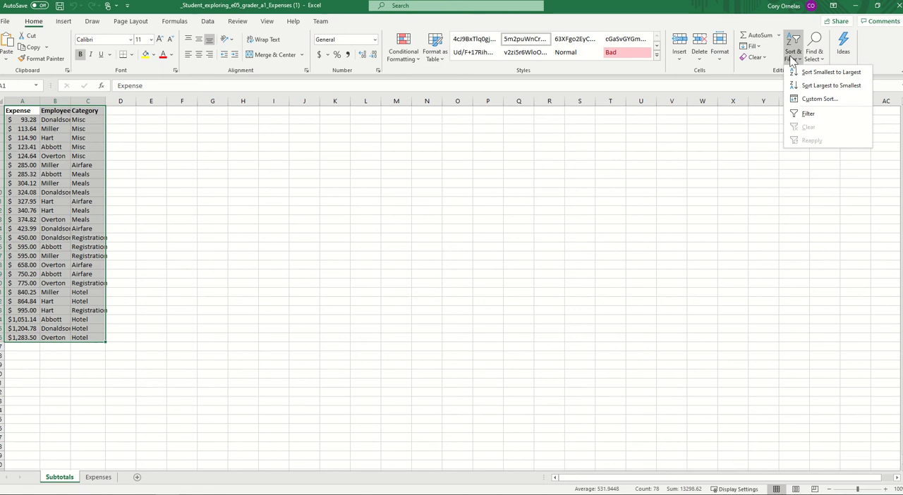
pyautogui.click(815, 99)
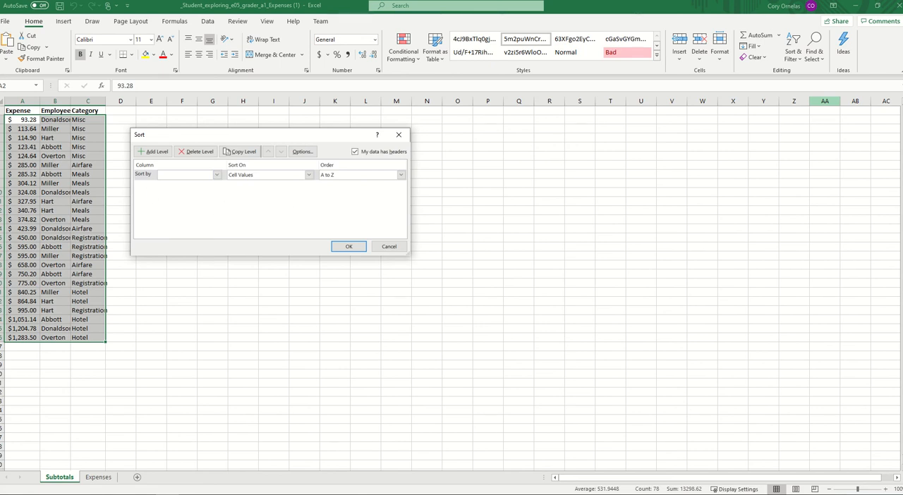
pyautogui.click(216, 176)
pyautogui.click(216, 177)
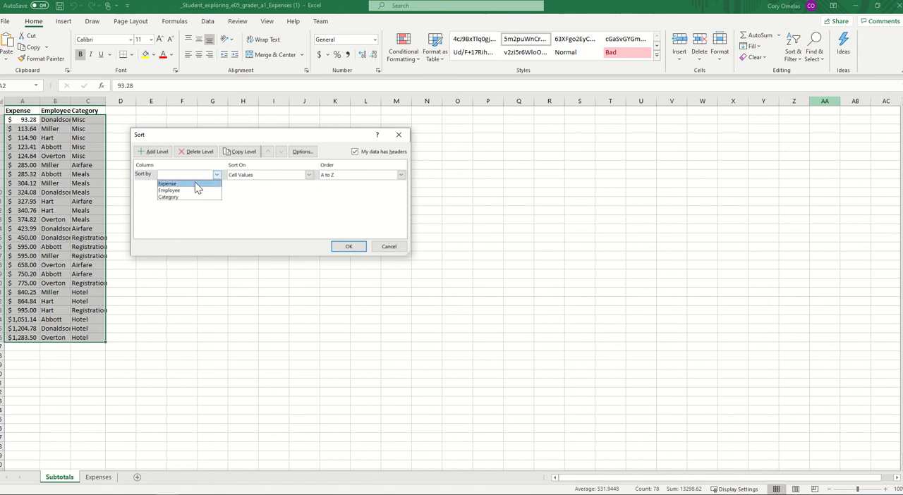
pyautogui.click(192, 189)
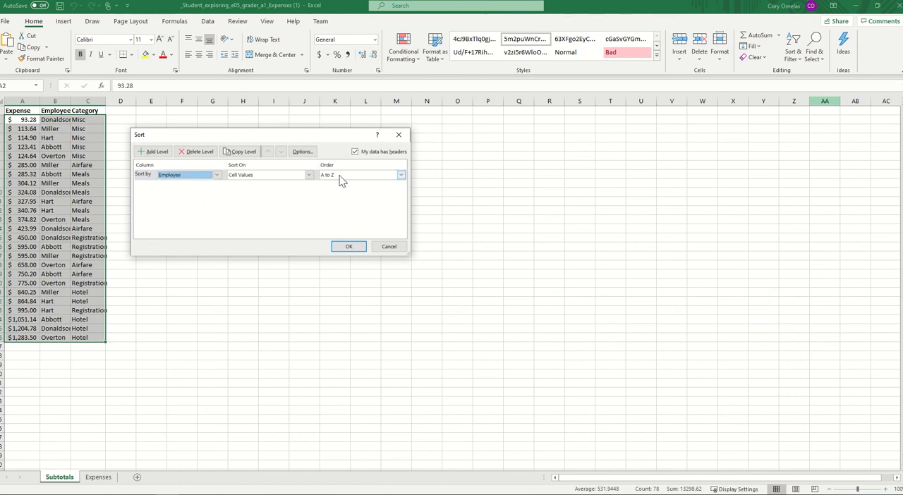
pyautogui.click(148, 153)
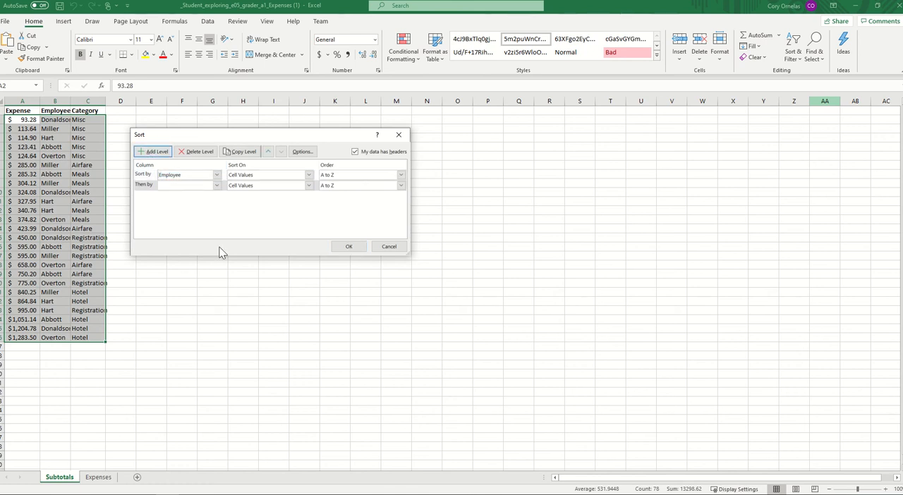
pyautogui.click(216, 185)
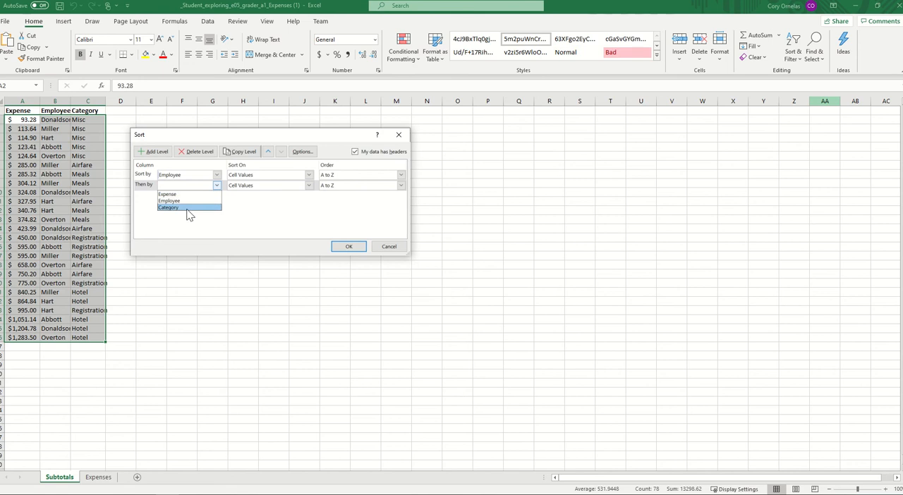
pyautogui.click(187, 208)
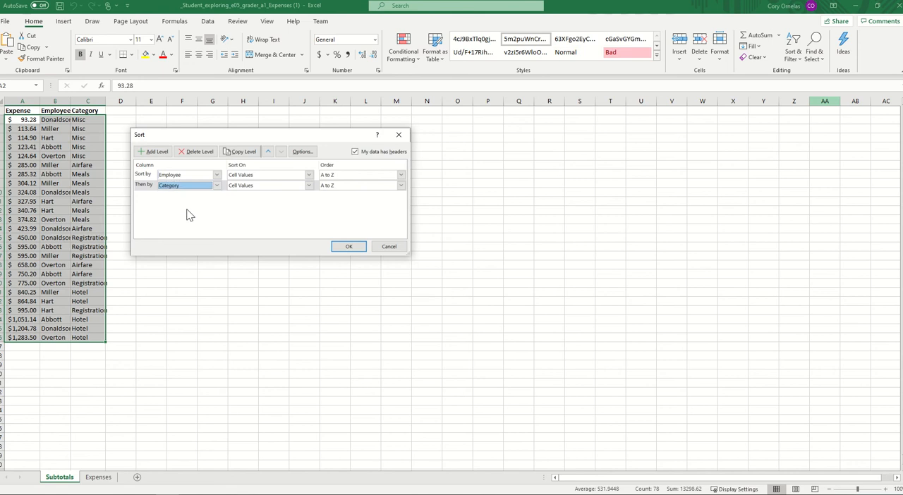
pyautogui.click(350, 247)
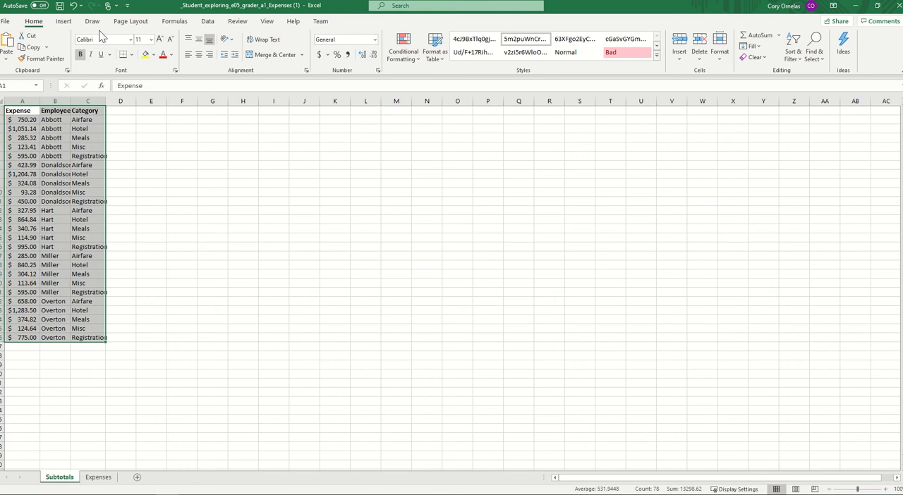
# - Add subtotals to the sorted data at each change in Employee, using Sum on the Expense column only
pyautogui.click(268, 23)
pyautogui.click(237, 22)
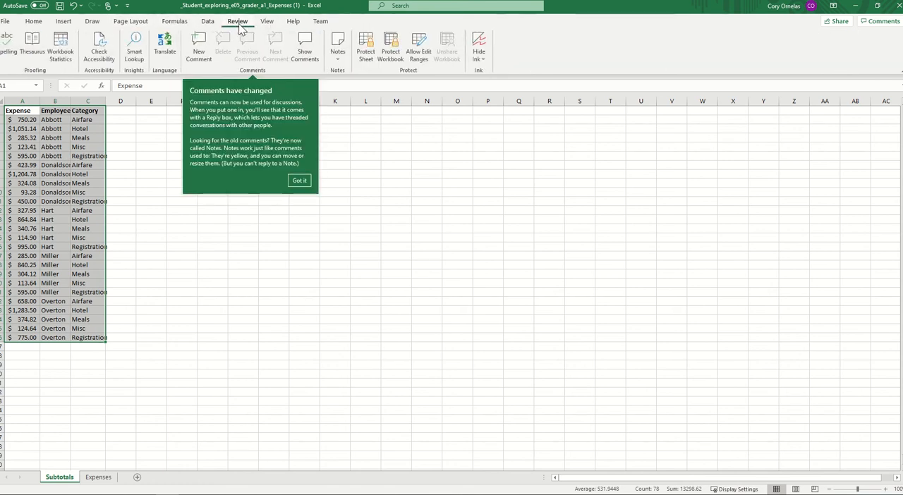
pyautogui.click(209, 23)
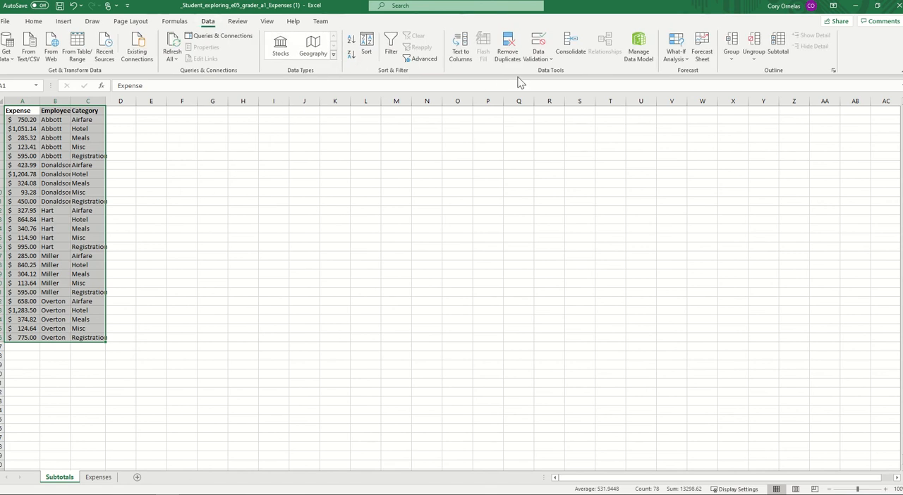
pyautogui.click(777, 56)
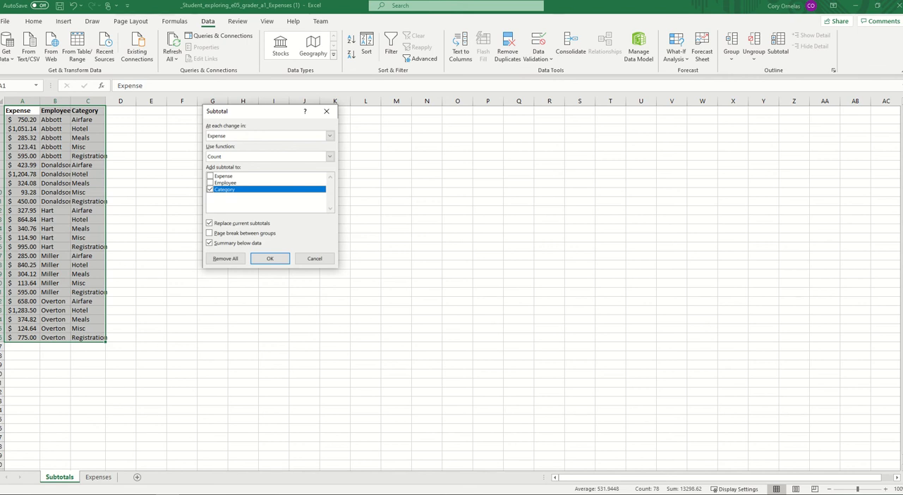
pyautogui.click(329, 137)
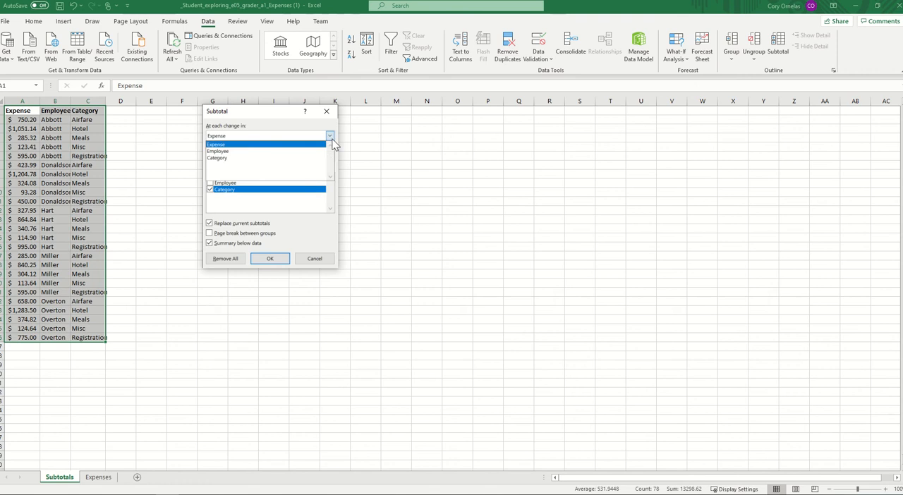
pyautogui.click(254, 150)
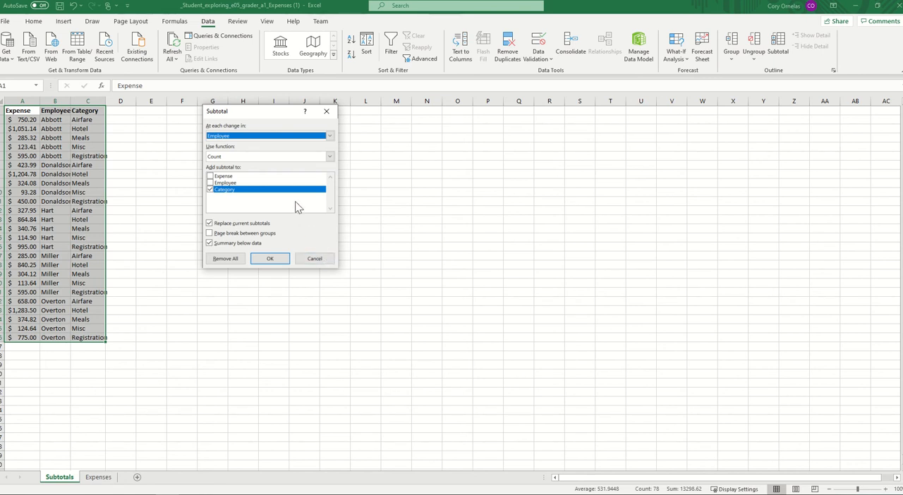
pyautogui.click(330, 157)
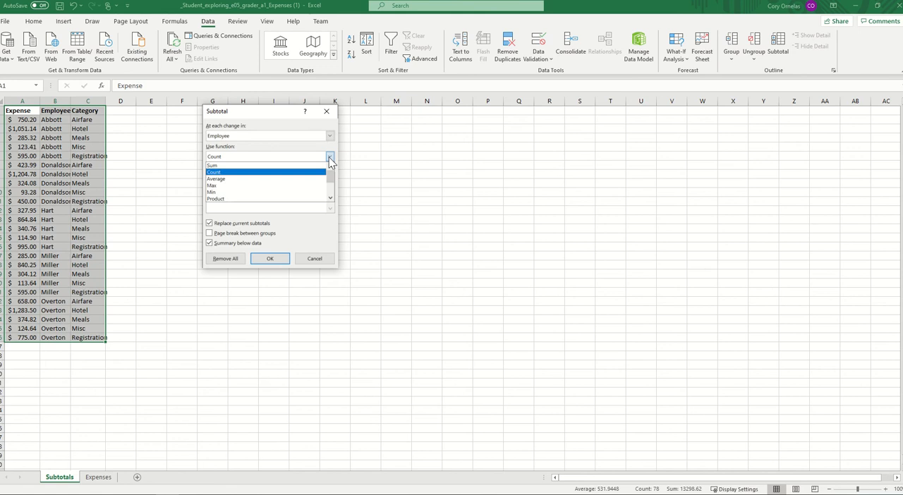
pyautogui.click(238, 167)
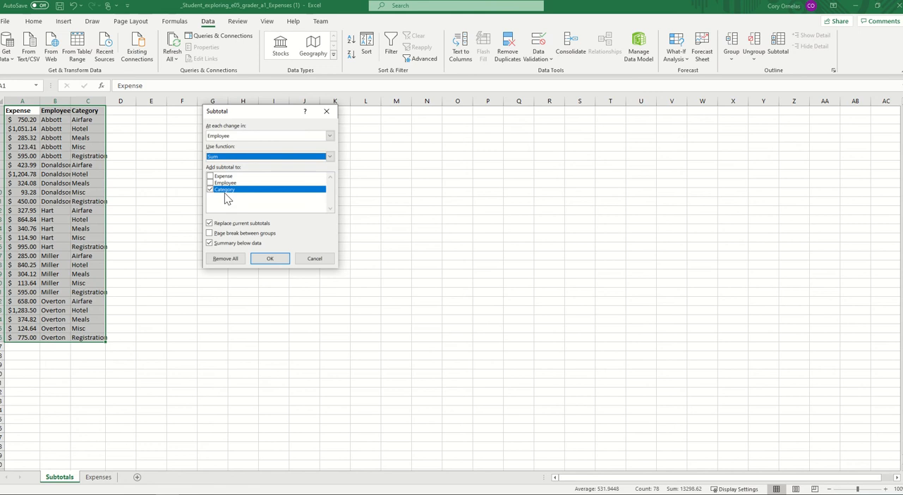
pyautogui.click(210, 177)
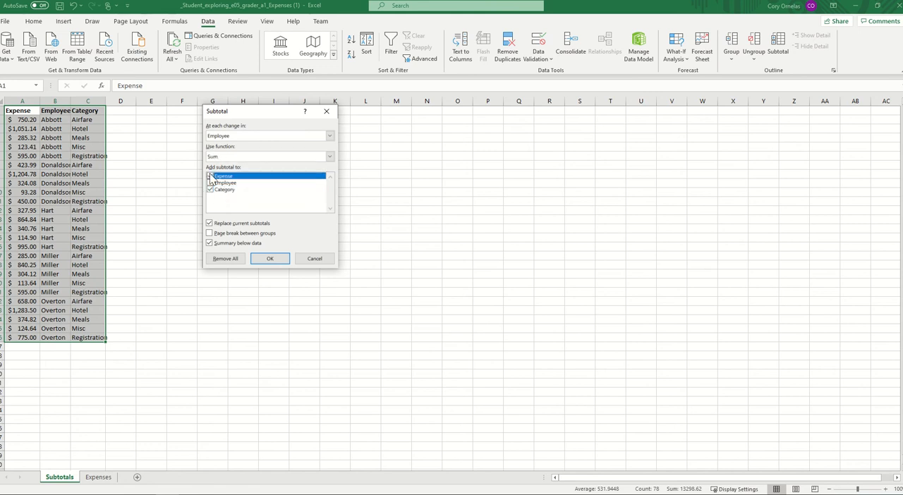
pyautogui.click(210, 189)
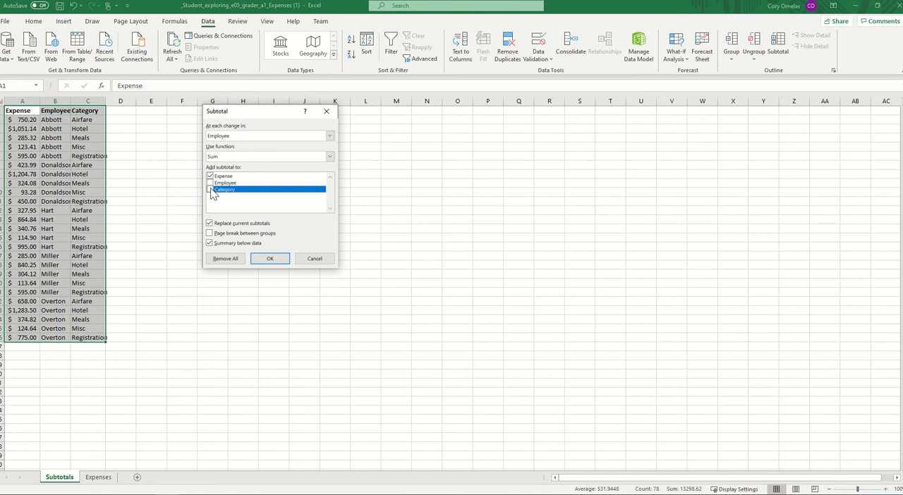
pyautogui.click(270, 259)
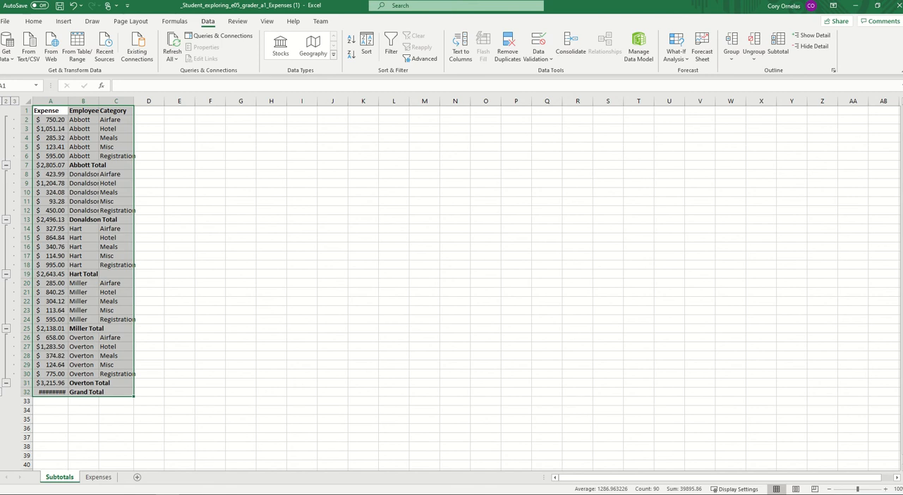
# - Collapse the detail rows of the second and third employee groups so only their totals show
pyautogui.click(179, 301)
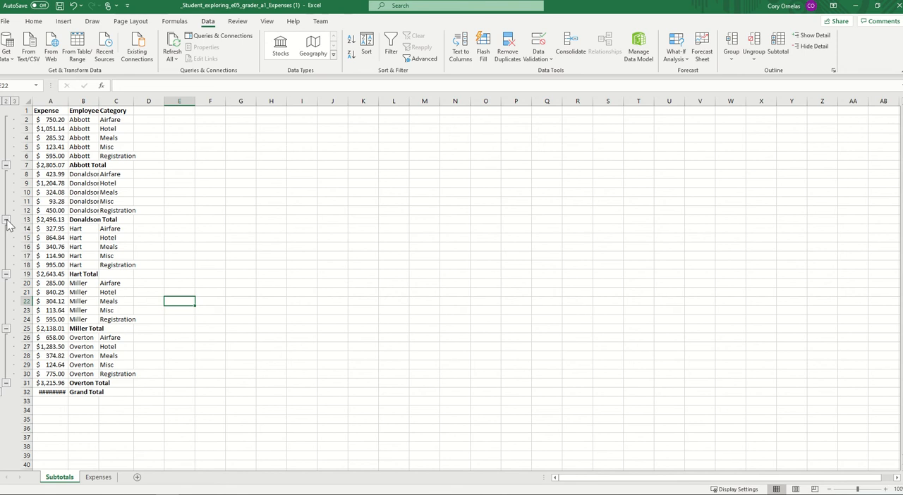
pyautogui.click(7, 221)
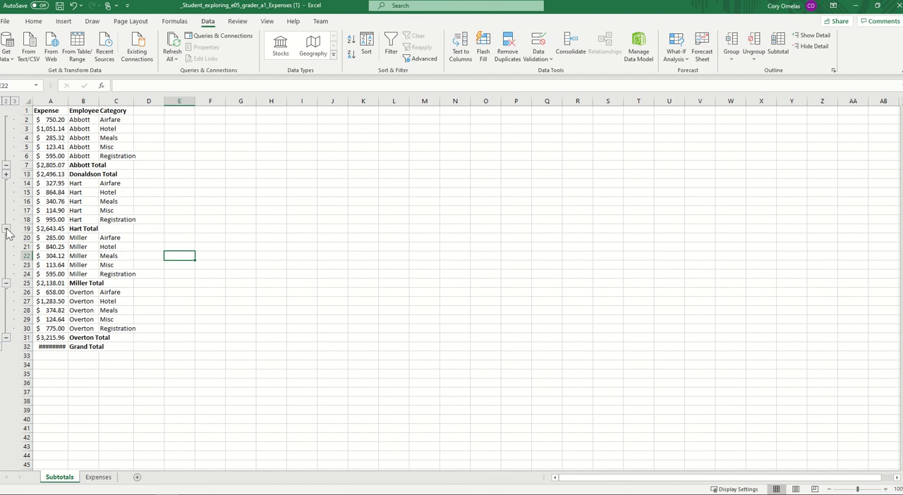
pyautogui.click(6, 229)
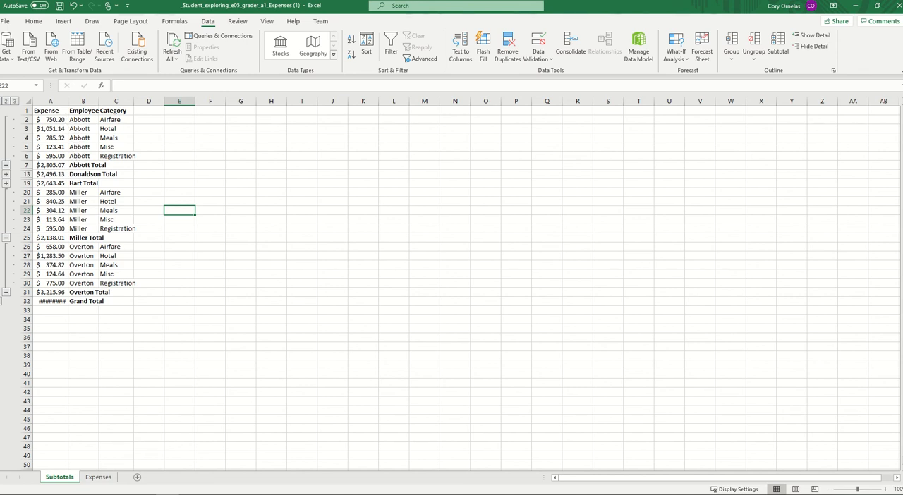
pyautogui.click(230, 312)
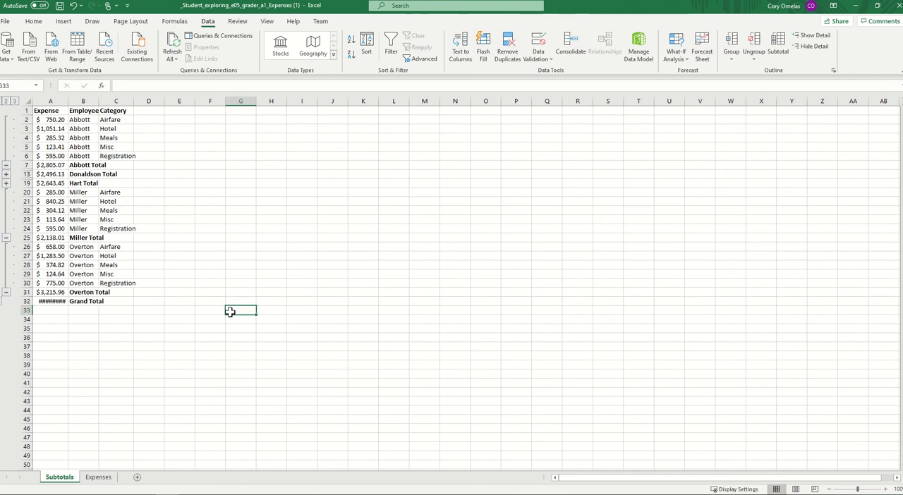
pyautogui.scroll(-1, 218, 316)
pyautogui.scroll(1, 218, 316)
# - Create a blank PivotTable from the Expenses sheet range A1:C26 on a new worksheet
pyautogui.click(99, 478)
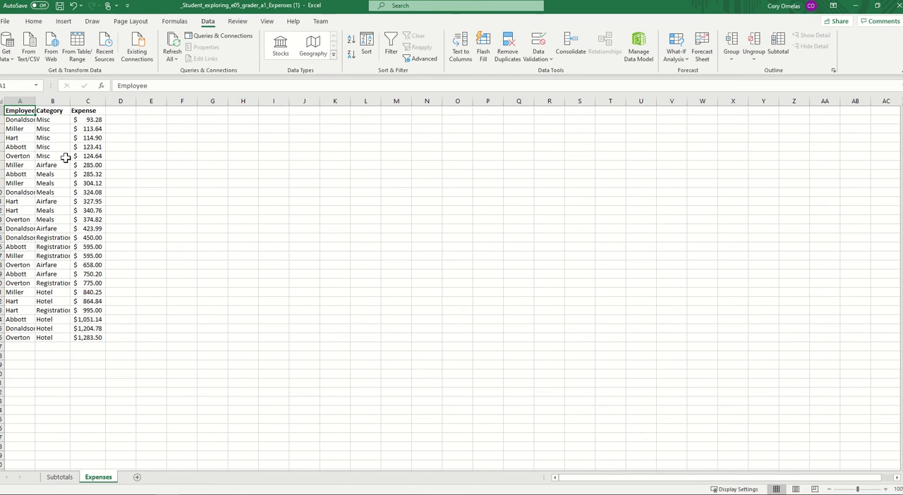
pyautogui.click(75, 22)
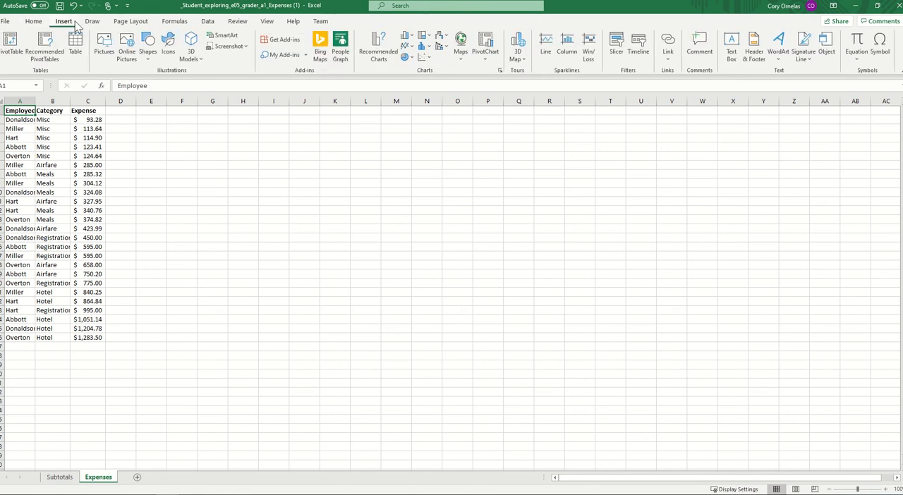
pyautogui.click(10, 55)
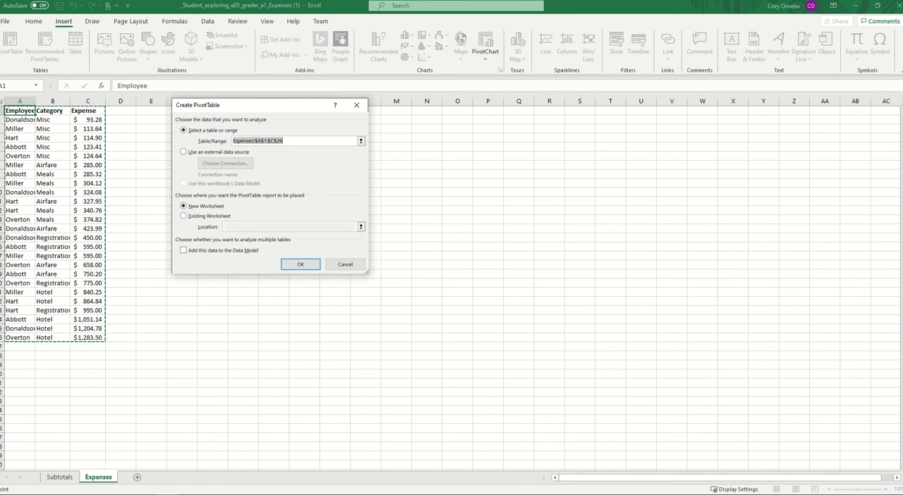
pyautogui.click(298, 265)
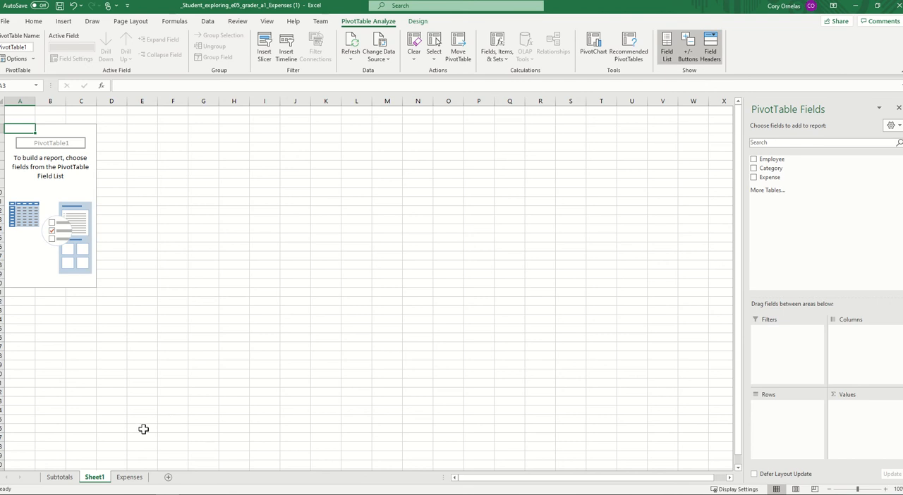
# - Rename the new PivotTable worksheet as Summary
pyautogui.rightClick(96, 480)
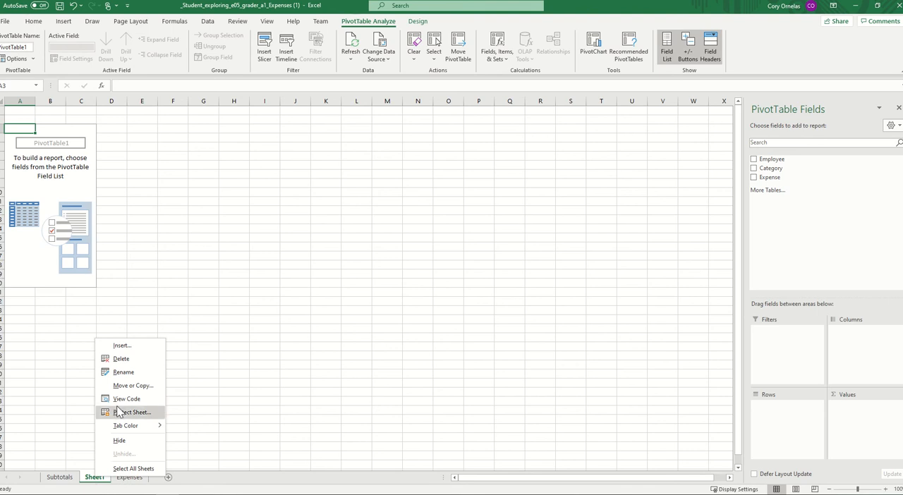
pyautogui.click(124, 373)
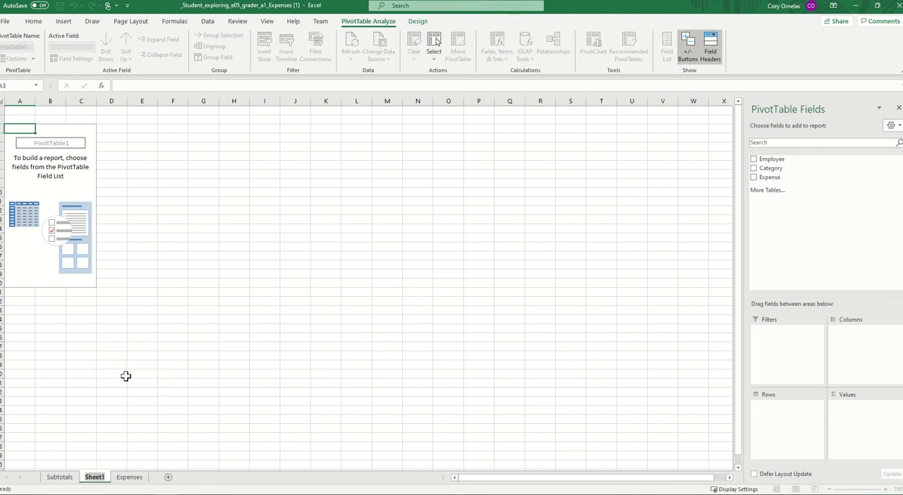
pyautogui.write('Summary')
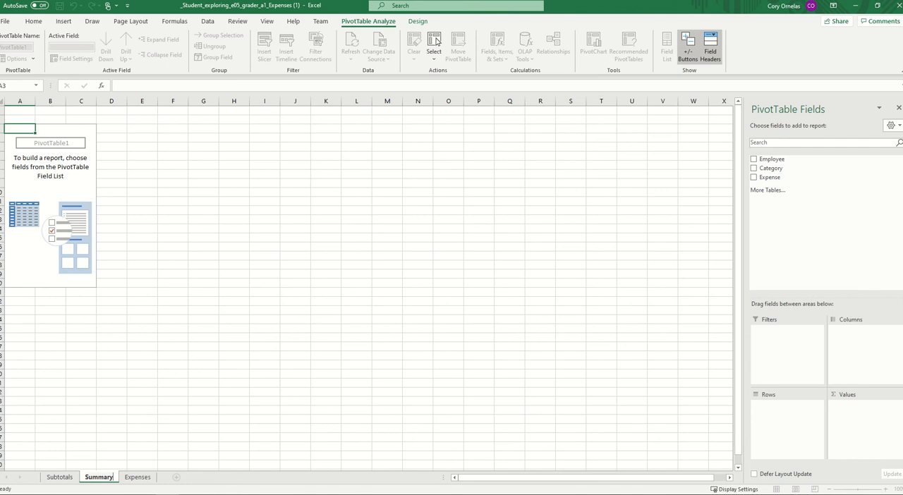
# - Rename the blank PivotTable on the Summary sheet as Categories in the PivotTable options
pyautogui.rightClick(73, 181)
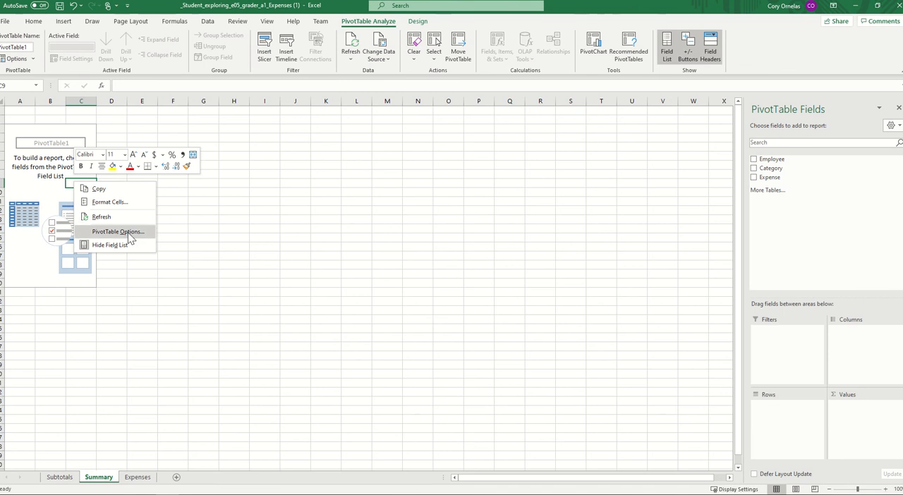
pyautogui.click(118, 232)
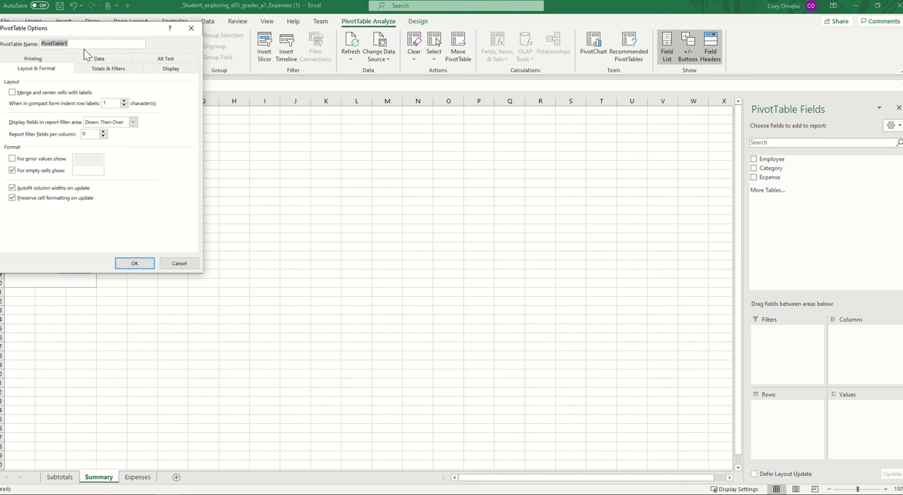
pyautogui.write('Categories')
pyautogui.click(134, 263)
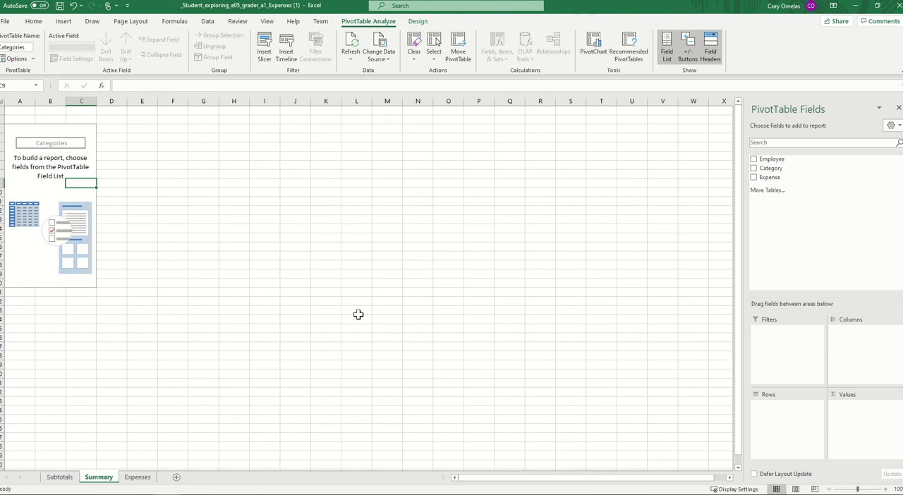
# - Add the Category field as rows and the Expense field as values in the Categories PivotTable
pyautogui.click(754, 178)
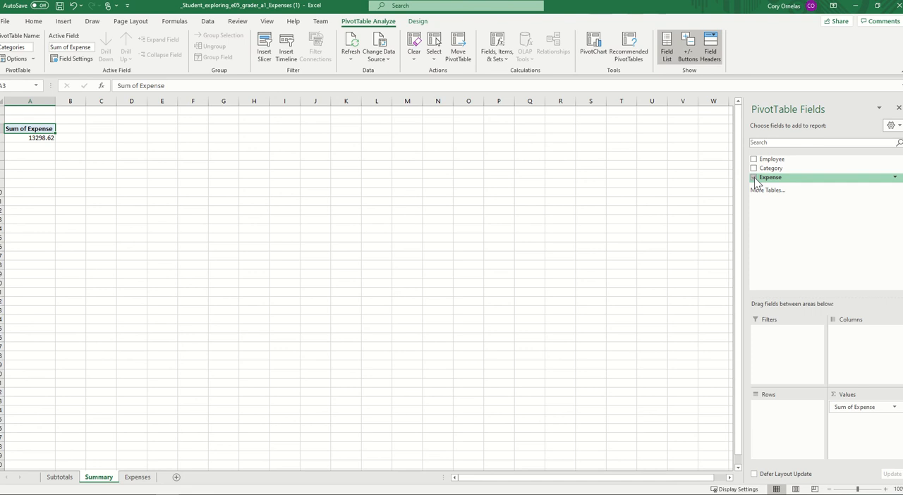
pyautogui.click(754, 178)
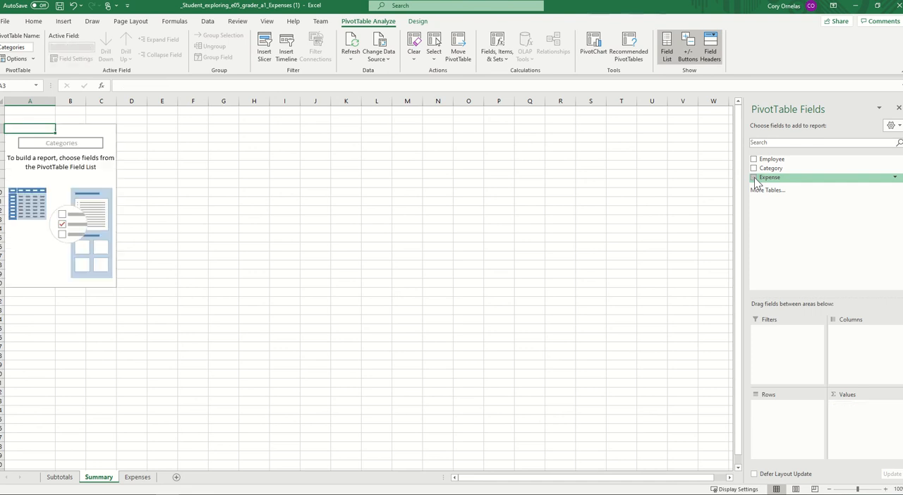
pyautogui.click(754, 170)
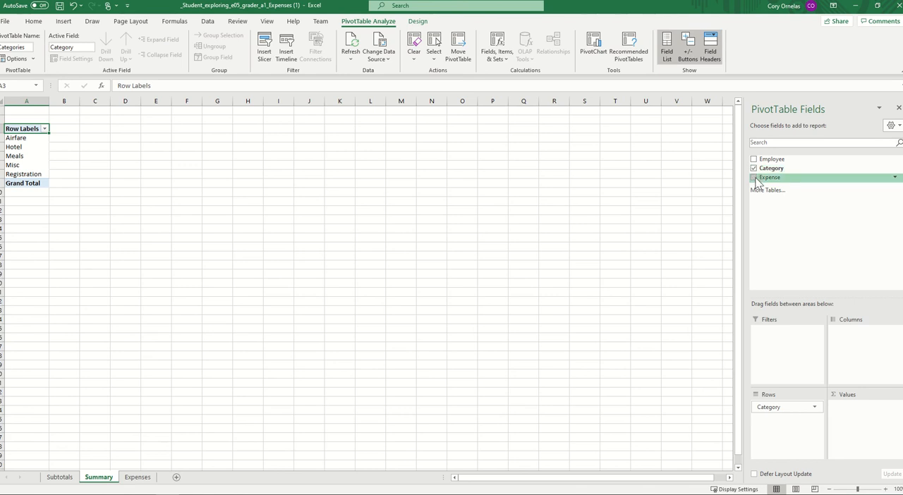
pyautogui.click(754, 177)
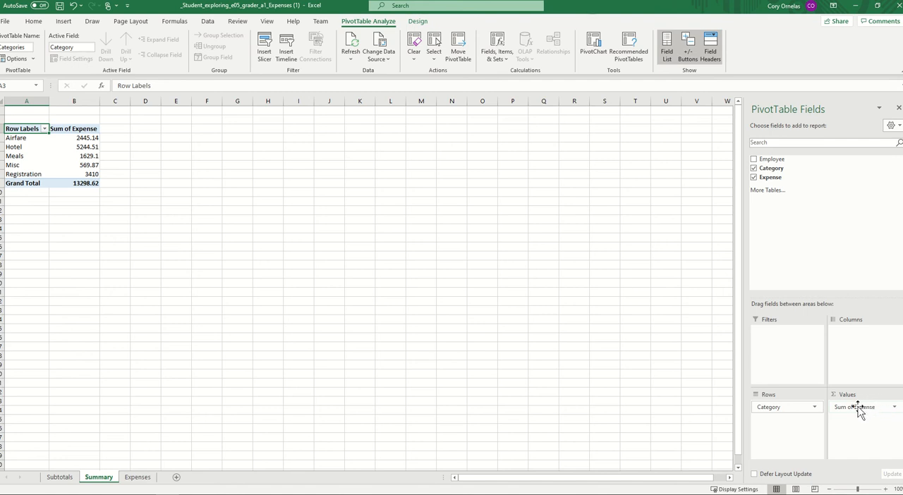
# - Summarize the Expense value field by Average and give it the custom name Average Expense
pyautogui.click(894, 407)
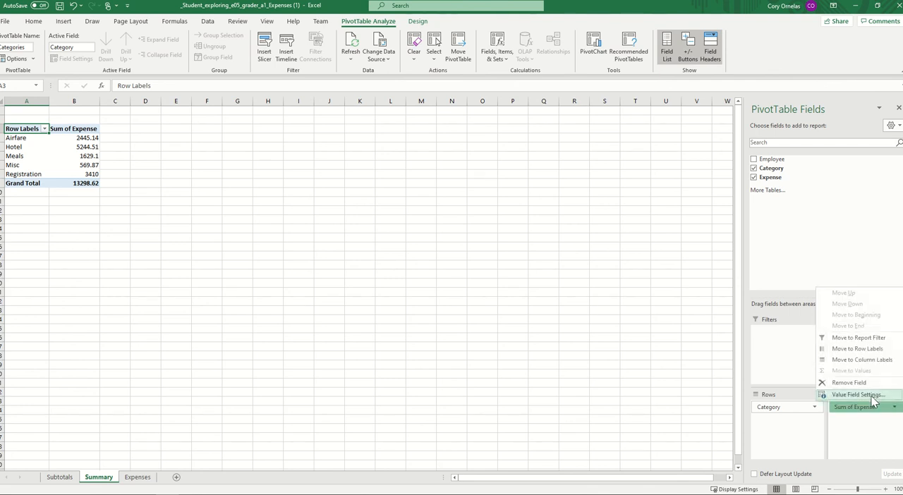
pyautogui.click(872, 397)
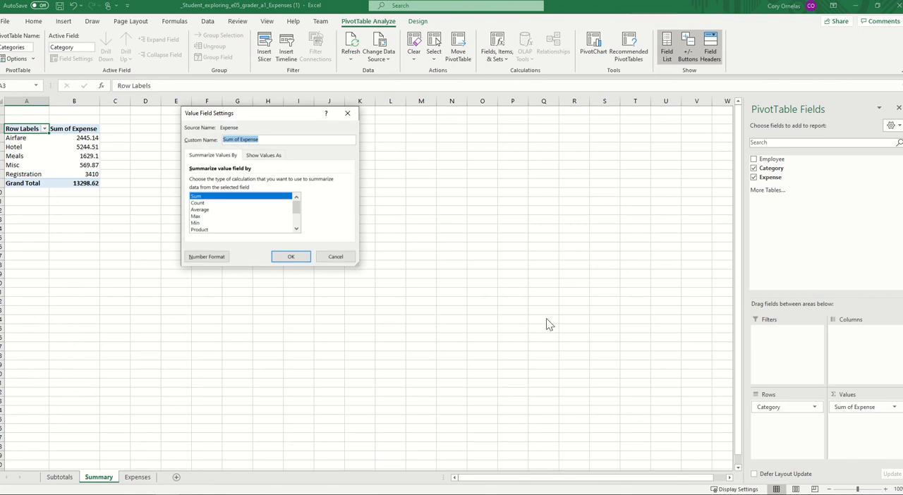
pyautogui.click(209, 210)
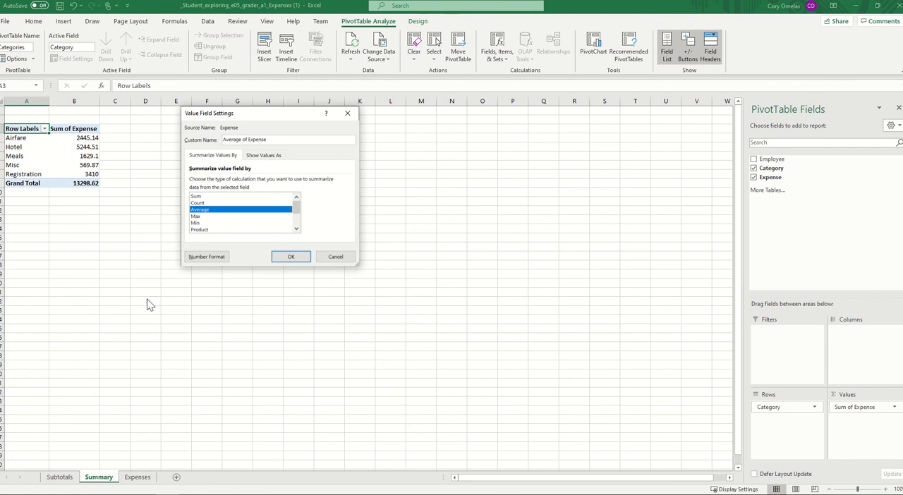
pyautogui.click(247, 140)
pyautogui.press('BackSpace')
pyautogui.press('BackSpace')
pyautogui.press('BackSpace')
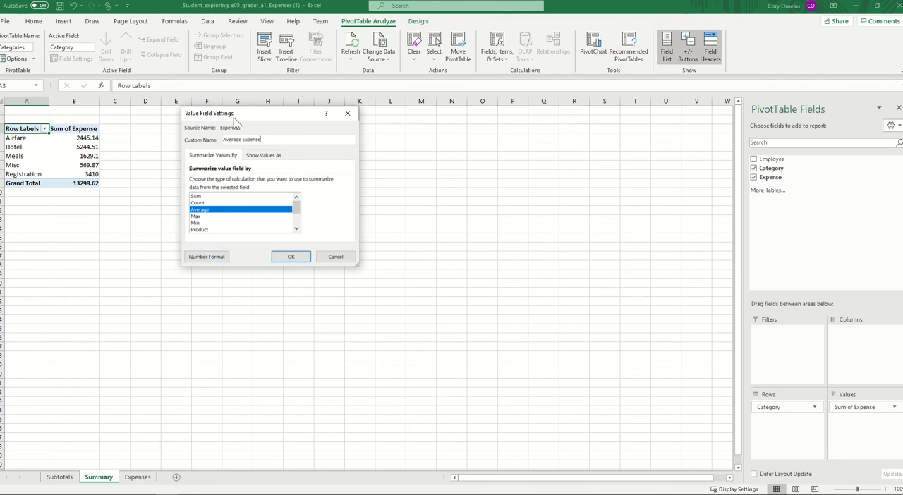
# - Format the Average Expense values as Accounting with 2 decimal places and the $ symbol, and apply the field settings
pyautogui.click(207, 257)
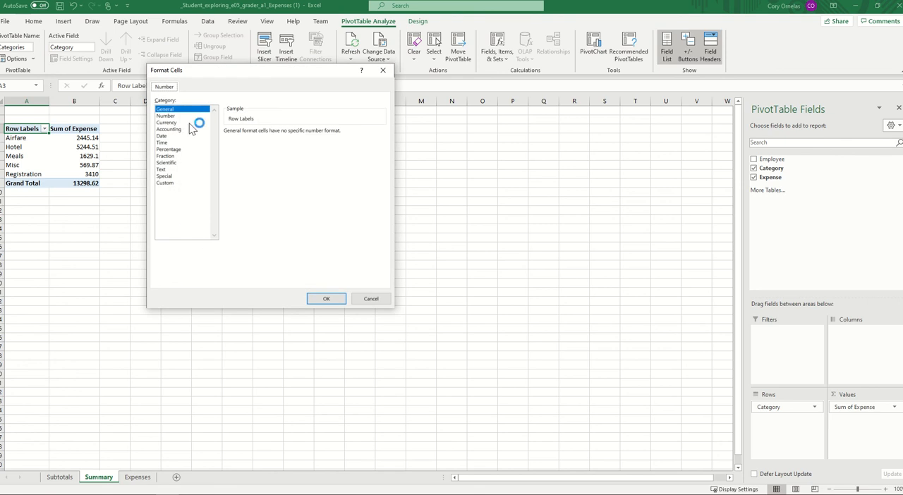
pyautogui.click(170, 129)
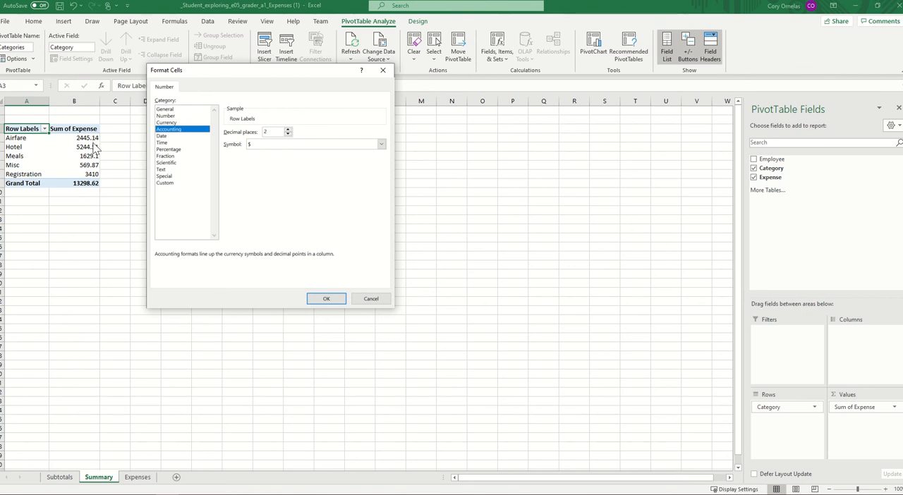
pyautogui.click(326, 299)
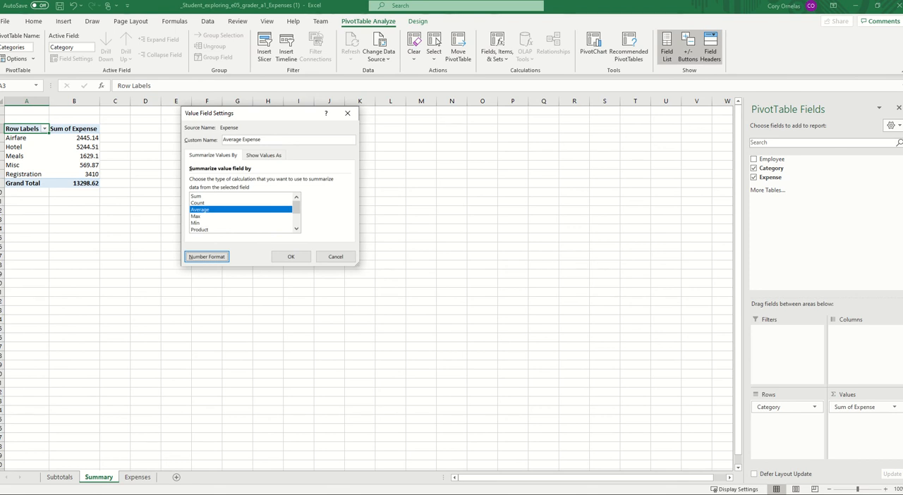
pyautogui.click(295, 256)
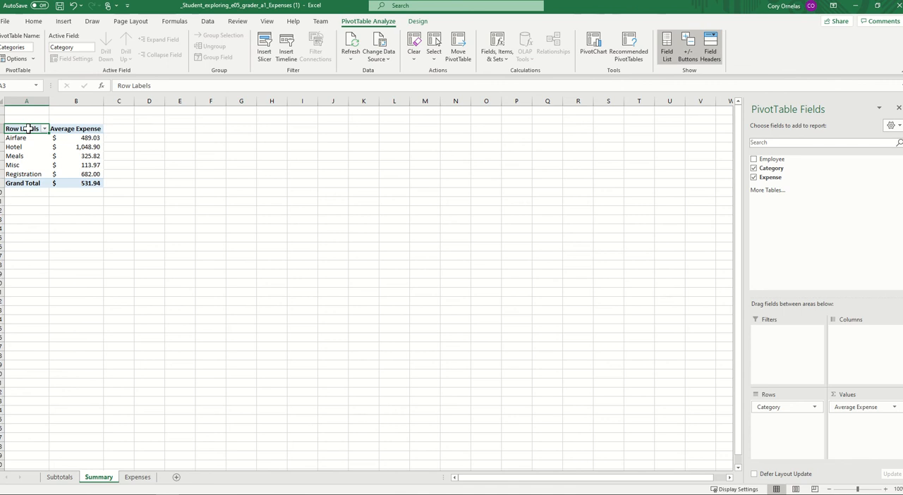
# - Replace the PivotTable's row label heading in cell A3 with Category
pyautogui.write('Cater')
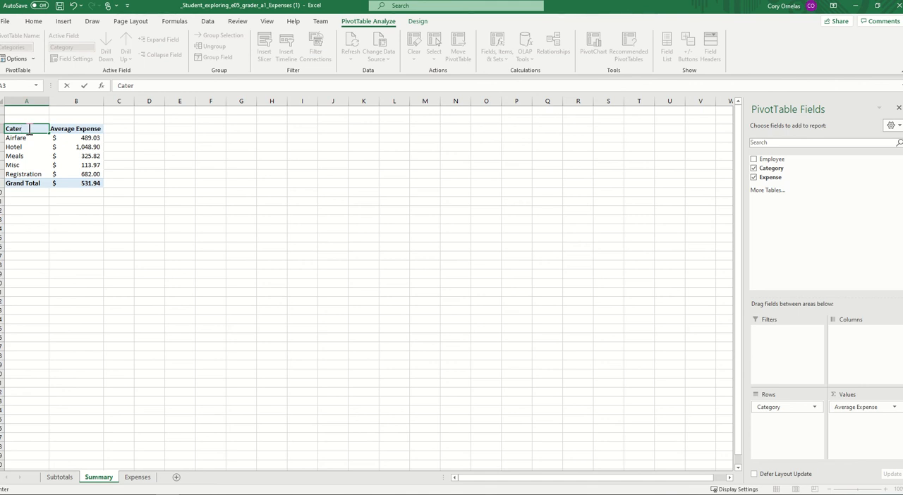
pyautogui.press('BackSpace')
pyautogui.write('gory')
pyautogui.click(34, 139)
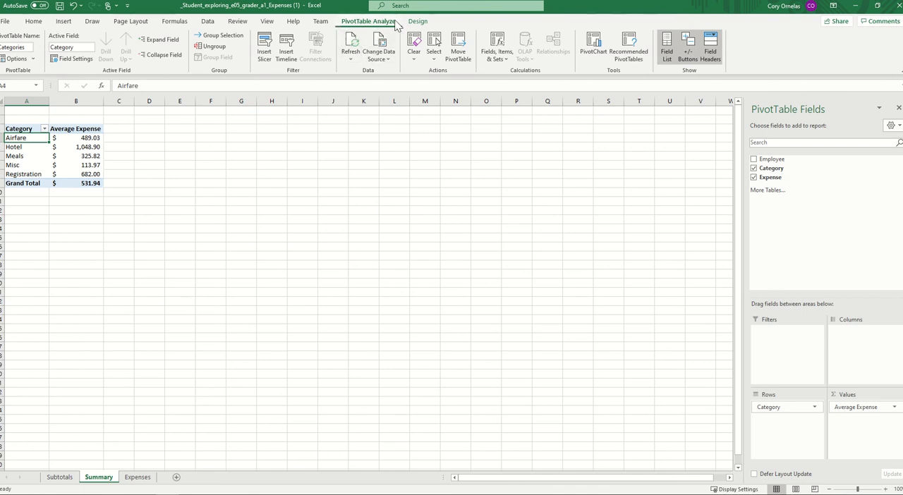
# - Set the PivotTable's grand totals to On for Rows Only
pyautogui.click(416, 23)
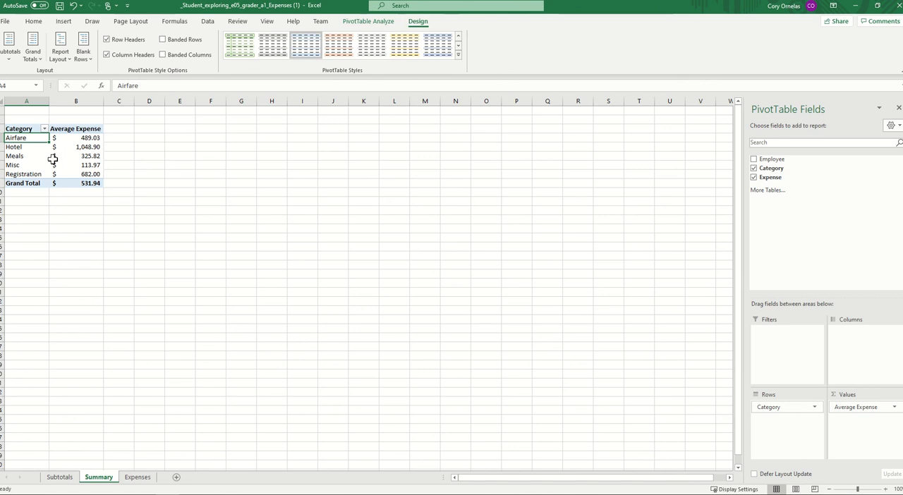
pyautogui.click(39, 64)
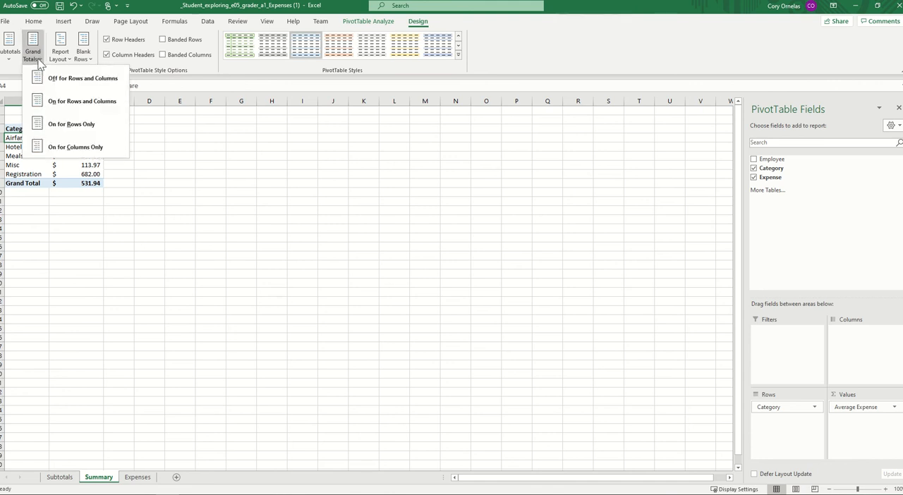
pyautogui.click(89, 127)
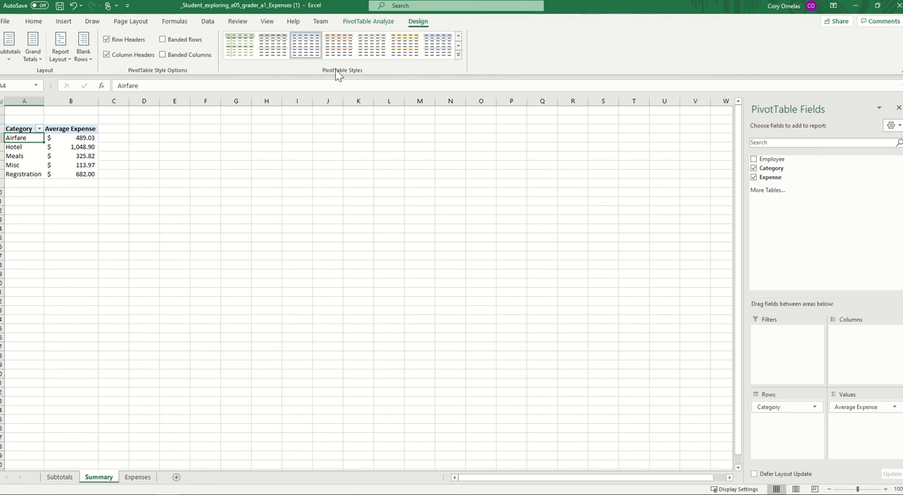
# - Apply Light Blue, Pivot Style Dark 2 to the PivotTable and enable banded rows
pyautogui.click(460, 57)
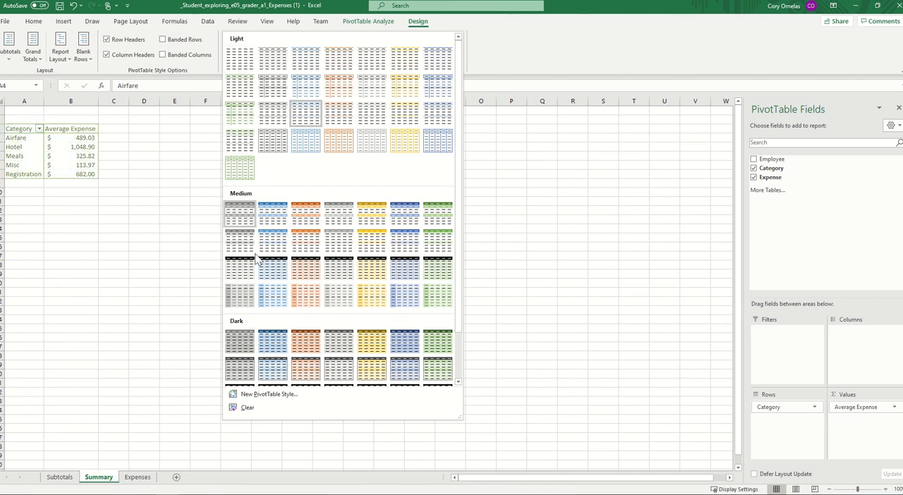
pyautogui.click(268, 344)
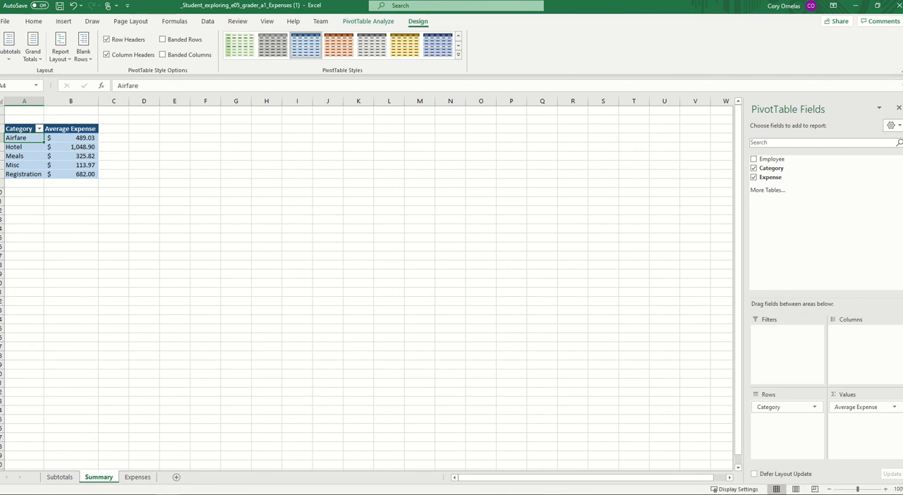
pyautogui.click(163, 40)
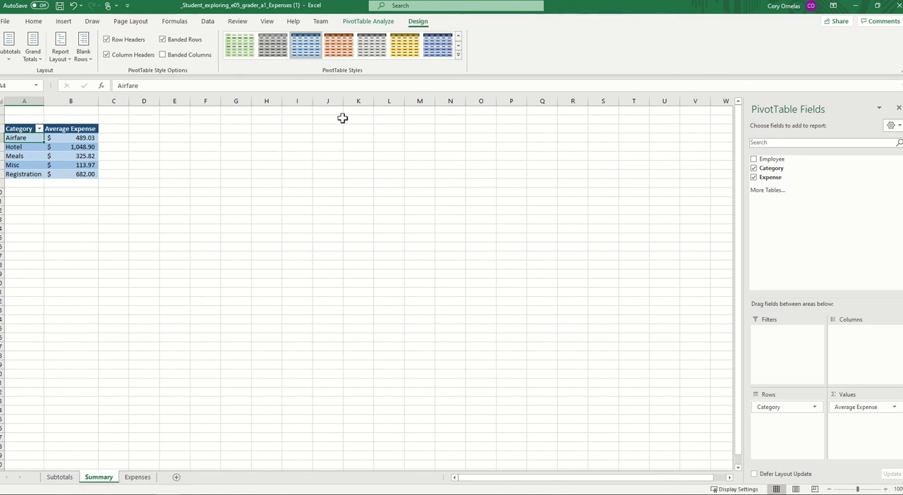
# - Switch to the Chrome browser and search the web in a new tab for how to insert a slicer
pyautogui.moveTo(215, 494)
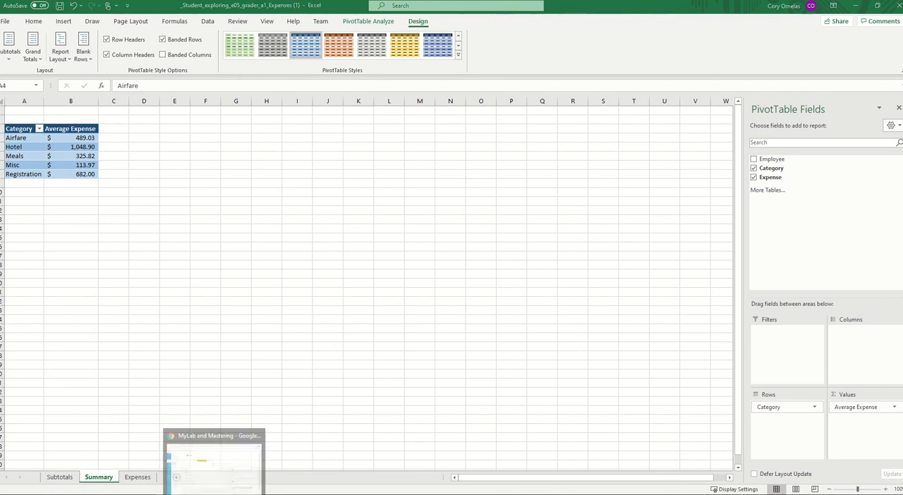
pyautogui.click(214, 458)
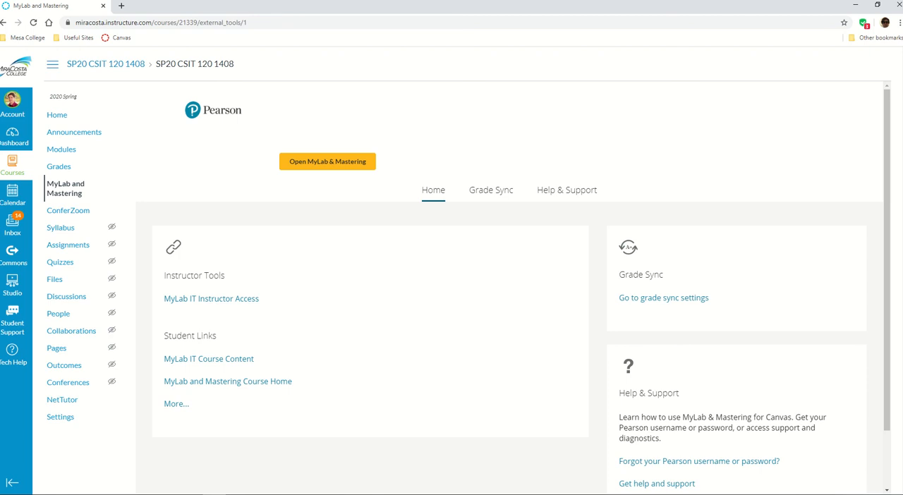
pyautogui.click(121, 6)
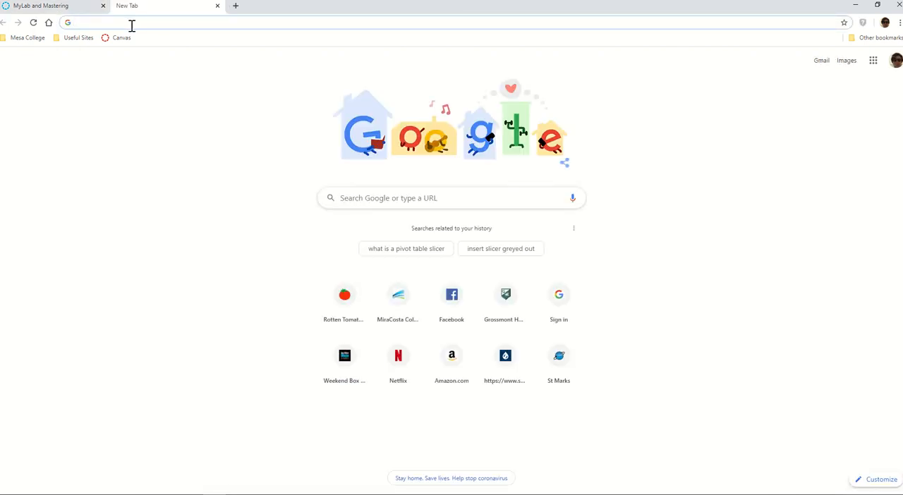
pyautogui.write('how to ')
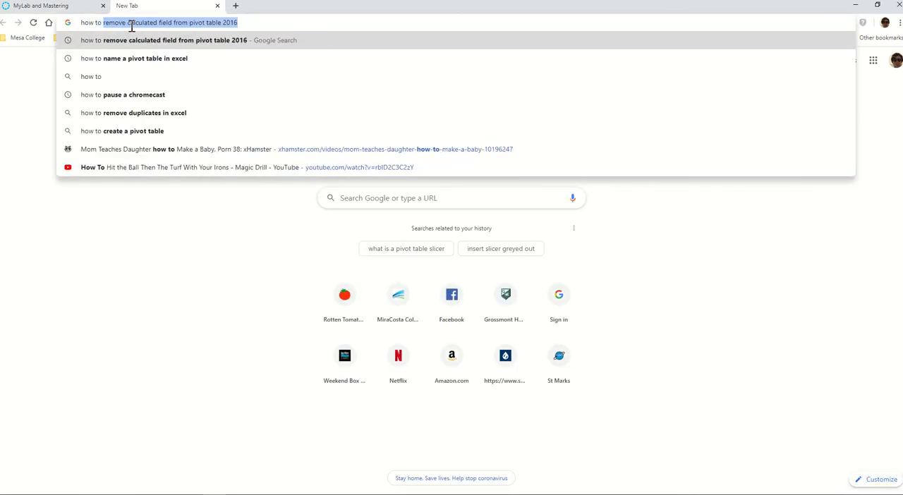
pyautogui.write('insrt')
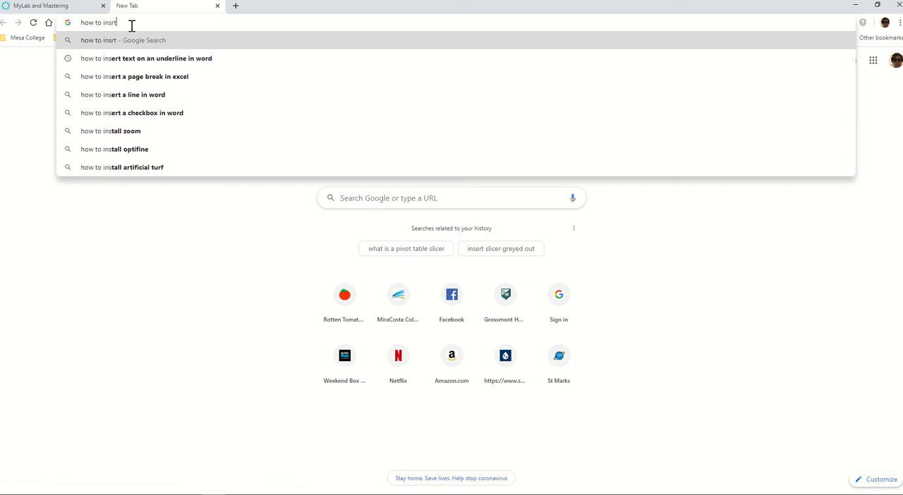
pyautogui.press('BackSpace')
pyautogui.press('BackSpace')
pyautogui.write('er')
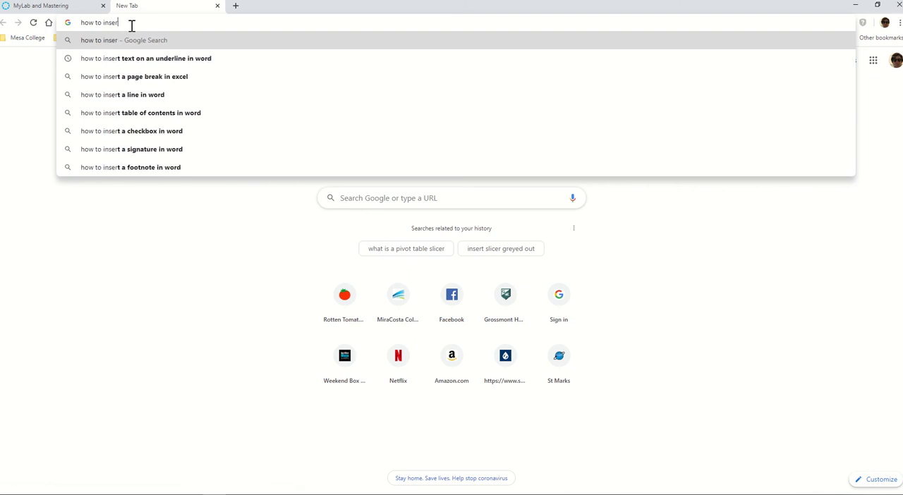
pyautogui.write('t a slic')
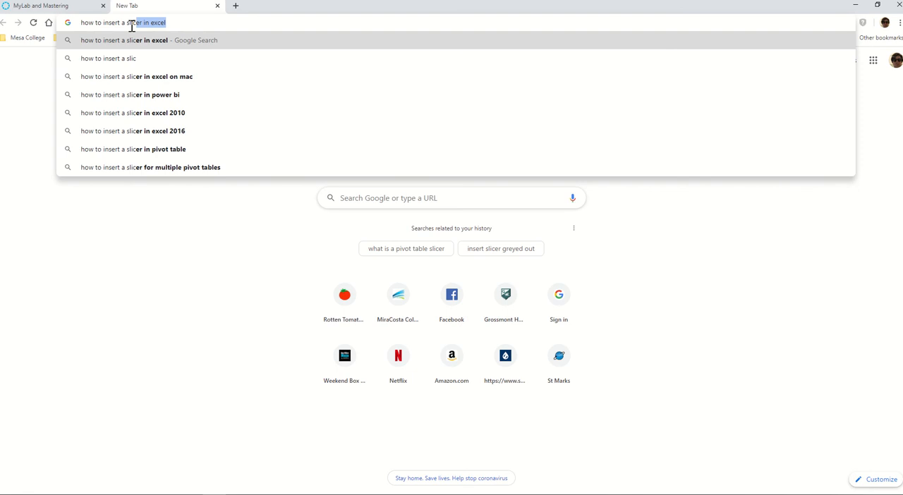
pyautogui.press('Return')
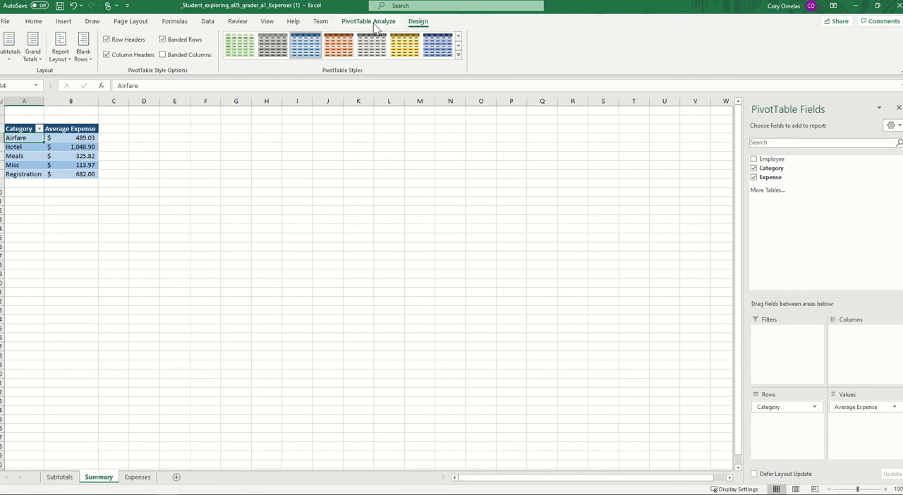
# - Insert an Employee slicer for the PivotTable on the Summary sheet
pyautogui.click(376, 26)
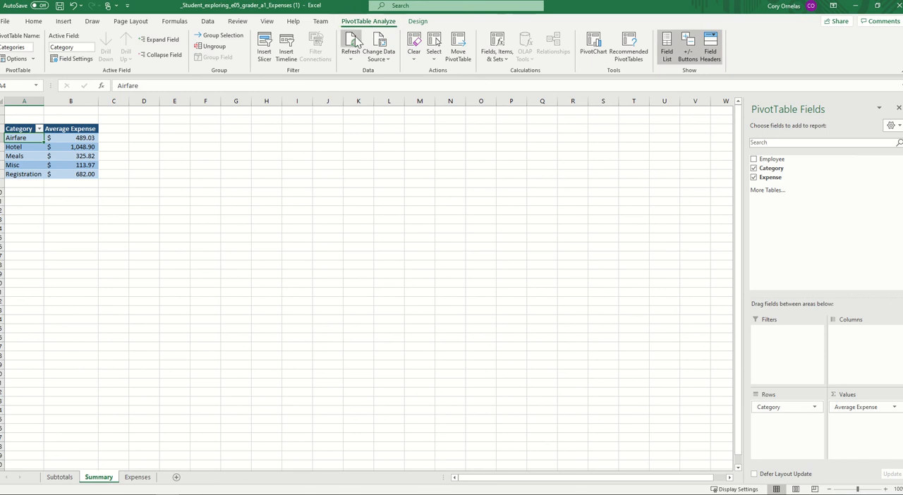
pyautogui.click(266, 63)
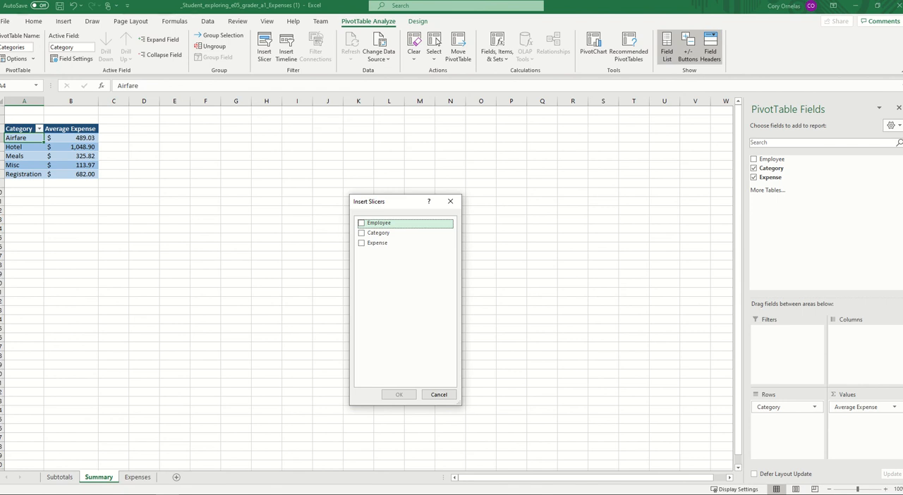
pyautogui.click(361, 224)
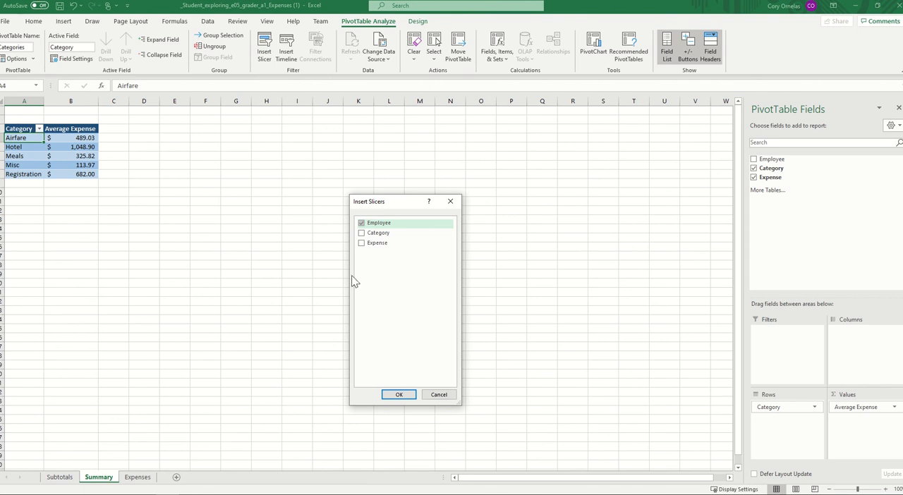
pyautogui.click(399, 395)
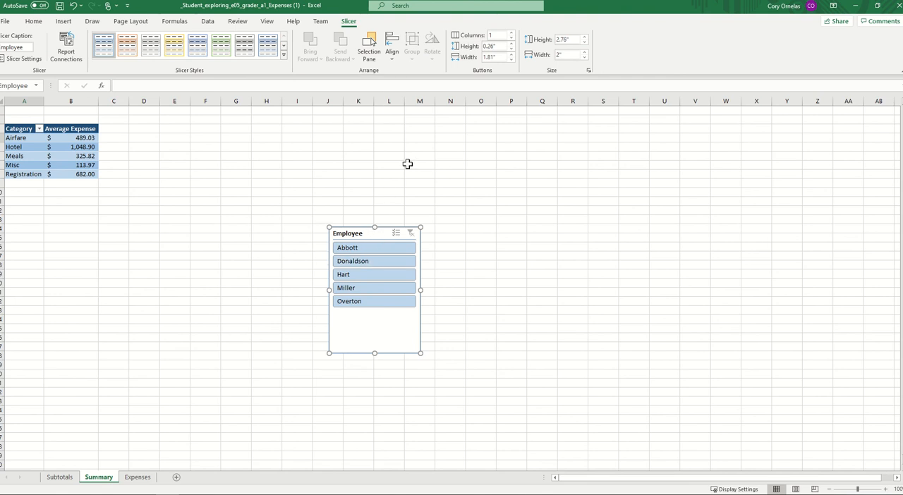
# - Set the Employee slicer's button height to 2" and look through its buttons
pyautogui.click(499, 46)
pyautogui.write('3')
pyautogui.press('Return')
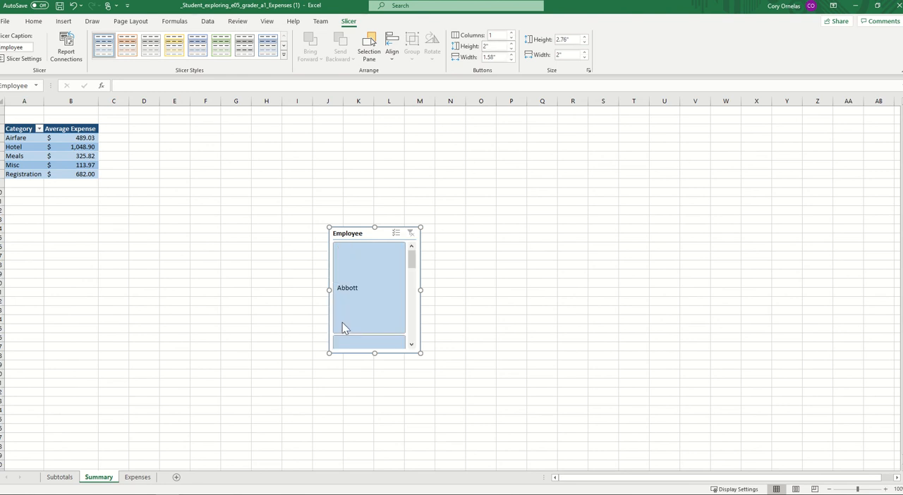
pyautogui.scroll(-5, 364, 275)
pyautogui.scroll(5, 363, 280)
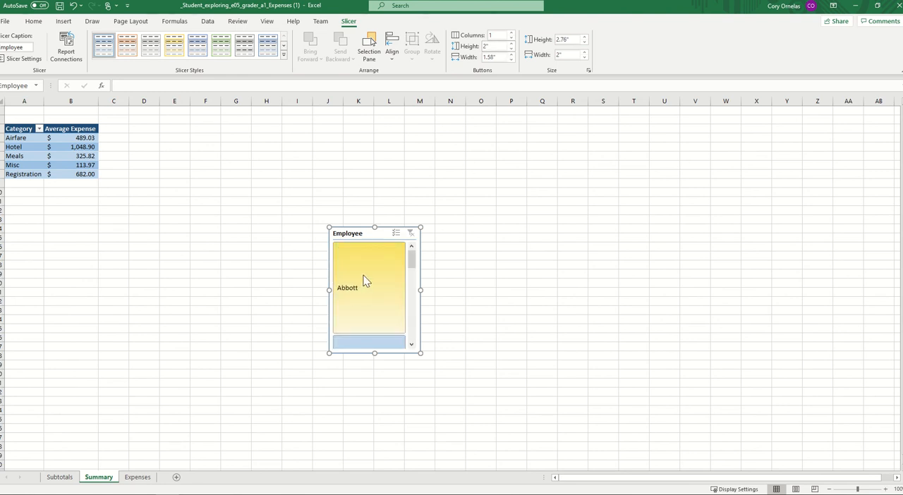
pyautogui.scroll(-3, 363, 281)
pyautogui.scroll(-2, 363, 281)
pyautogui.scroll(5, 363, 281)
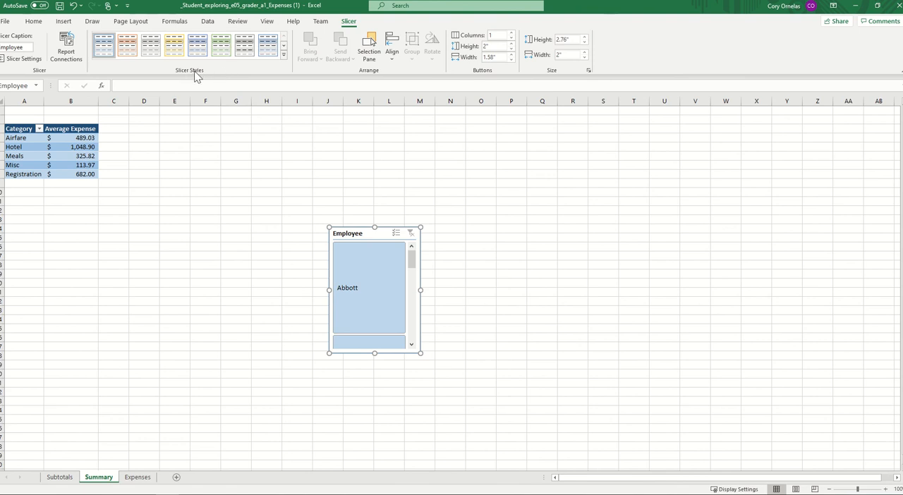
# - Apply Light Blue, Slicer Style Dark 5 to the Employee slicer and move it below the PivotTable, starting at cell A10
pyautogui.click(284, 55)
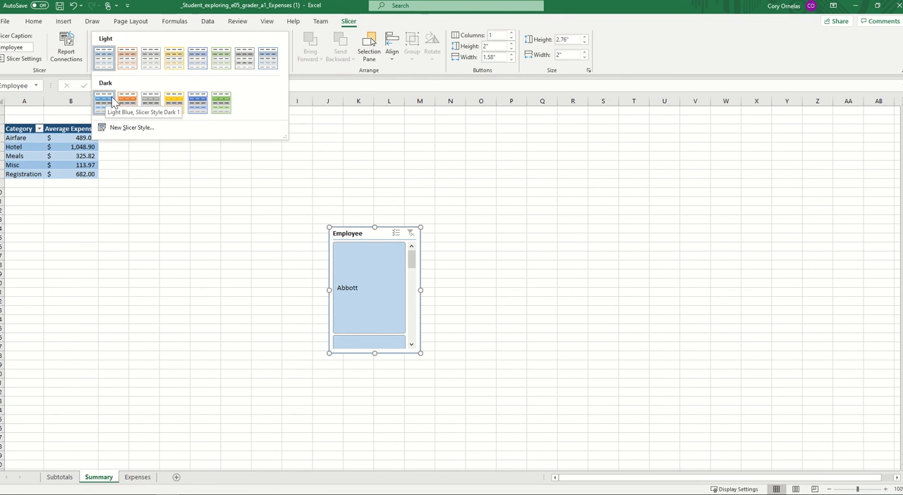
pyautogui.click(197, 106)
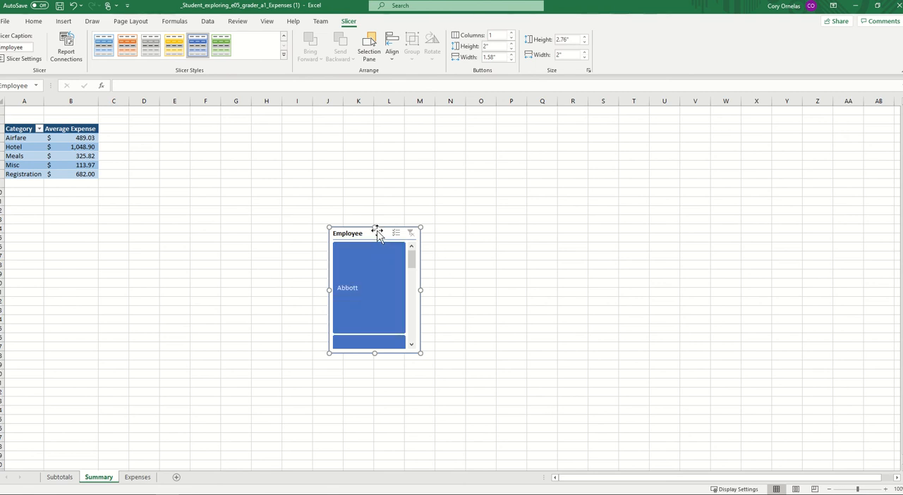
pyautogui.moveTo(376, 234); pyautogui.dragTo(52, 193)
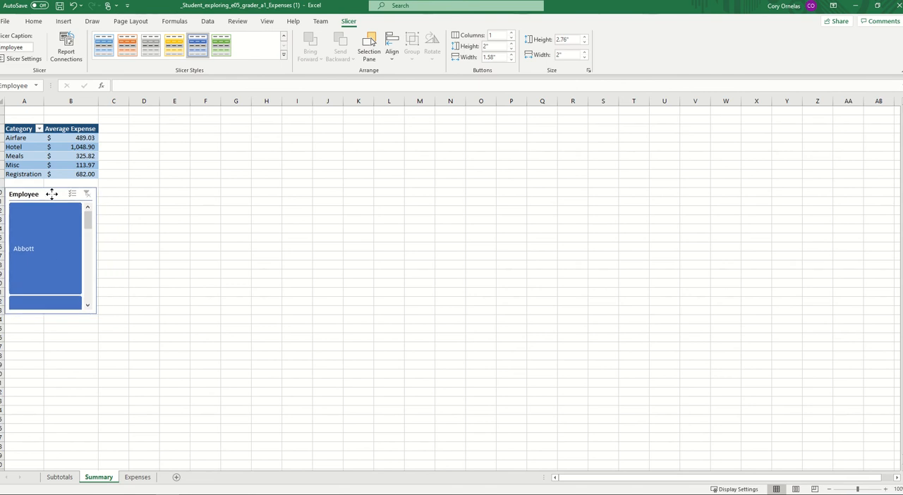
pyautogui.click(211, 240)
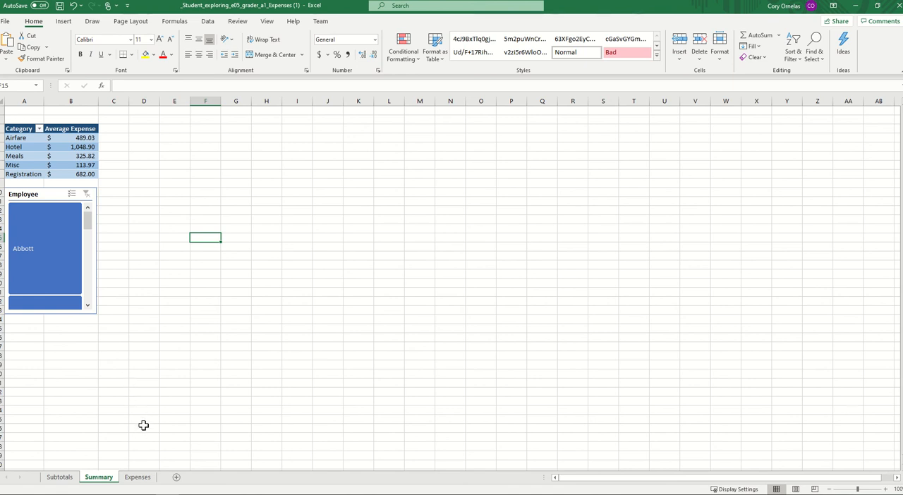
# - Create a blank PivotTable on a new worksheet from the Expenses sheet's range A1:C26
pyautogui.click(141, 479)
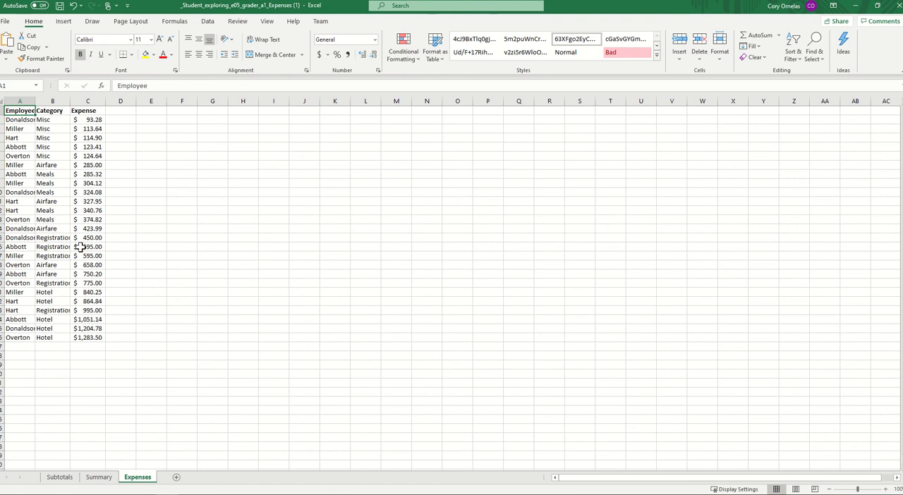
pyautogui.click(65, 23)
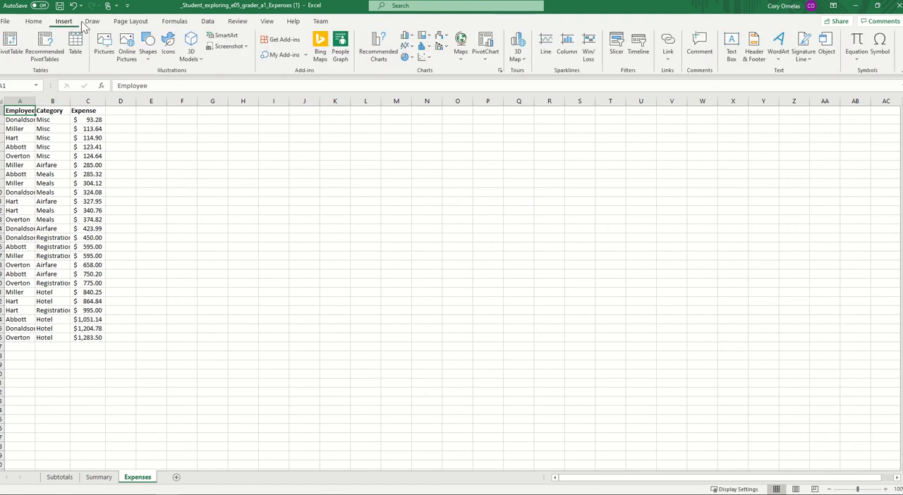
pyautogui.click(12, 54)
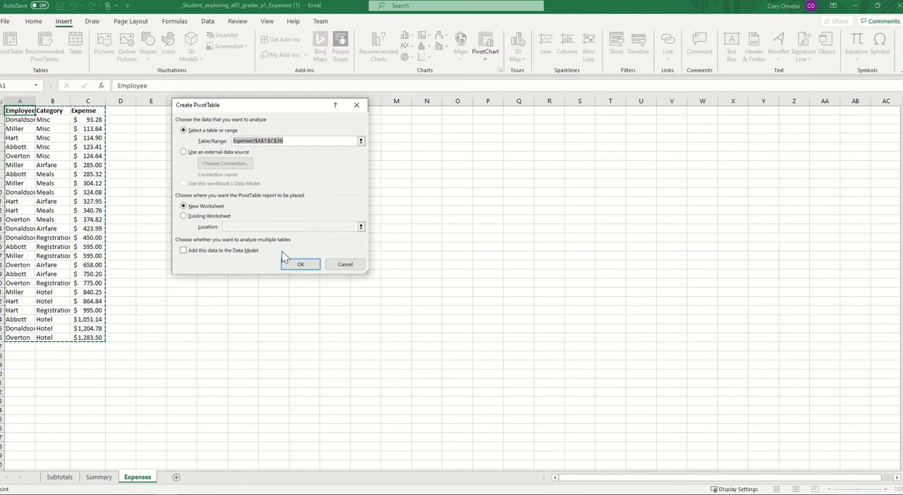
pyautogui.click(301, 264)
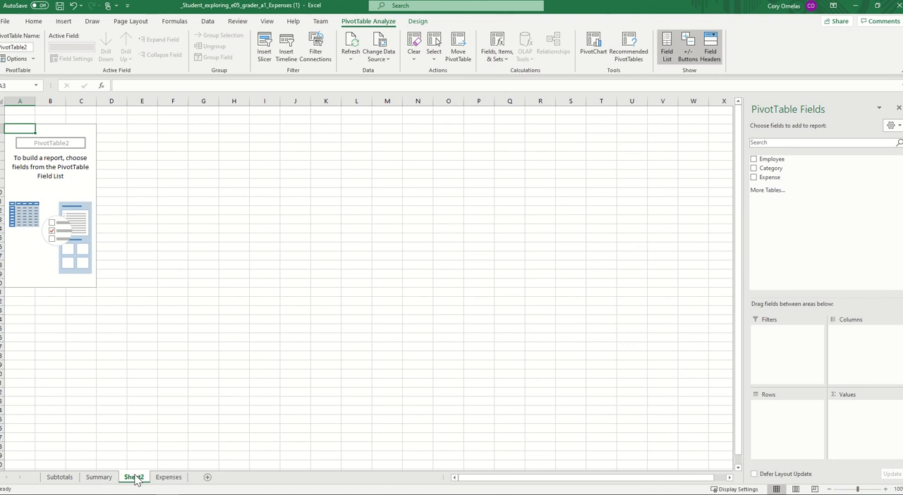
# - Rename the new PivotTable worksheet as Totals
pyautogui.rightClick(136, 480)
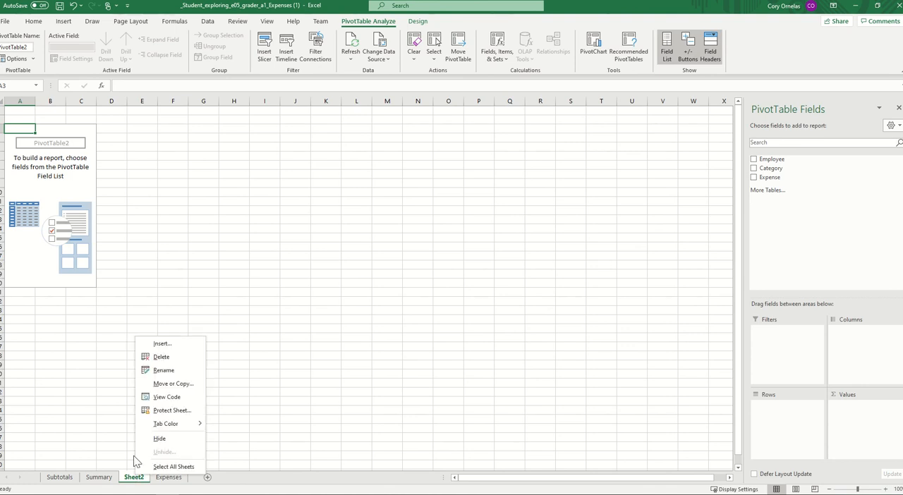
pyautogui.click(164, 370)
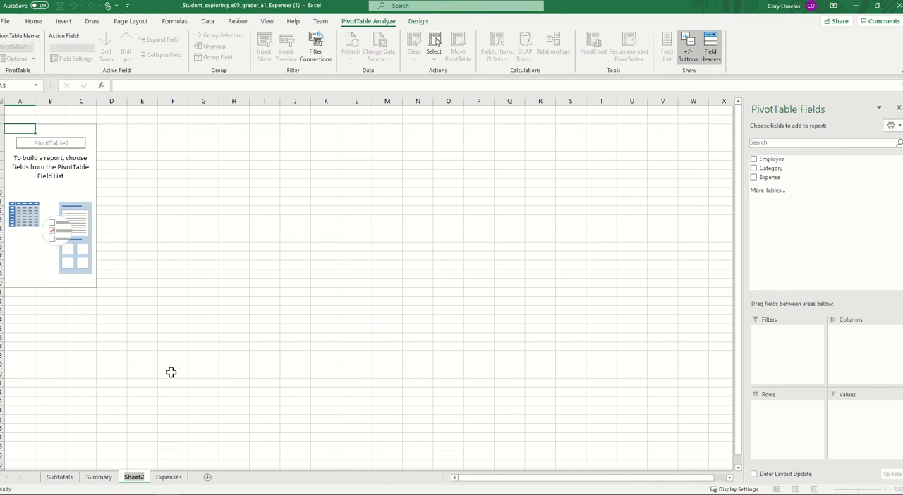
pyautogui.write('Total')
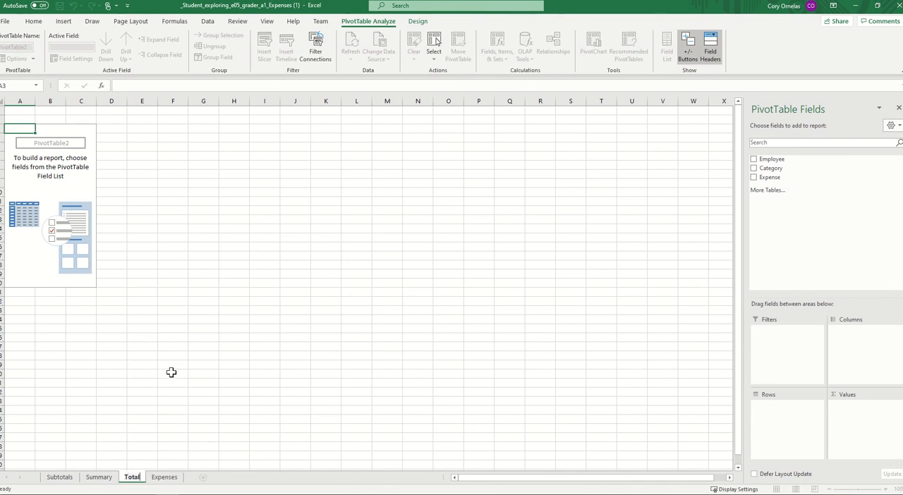
pyautogui.write('s')
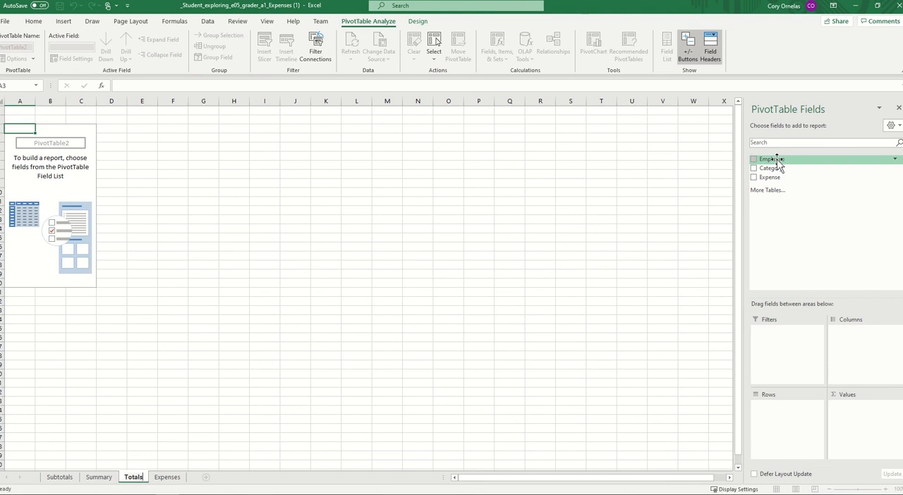
# - Add Employee to the new PivotTable's rows and Expense to its values
pyautogui.moveTo(778, 162); pyautogui.dragTo(790, 416)
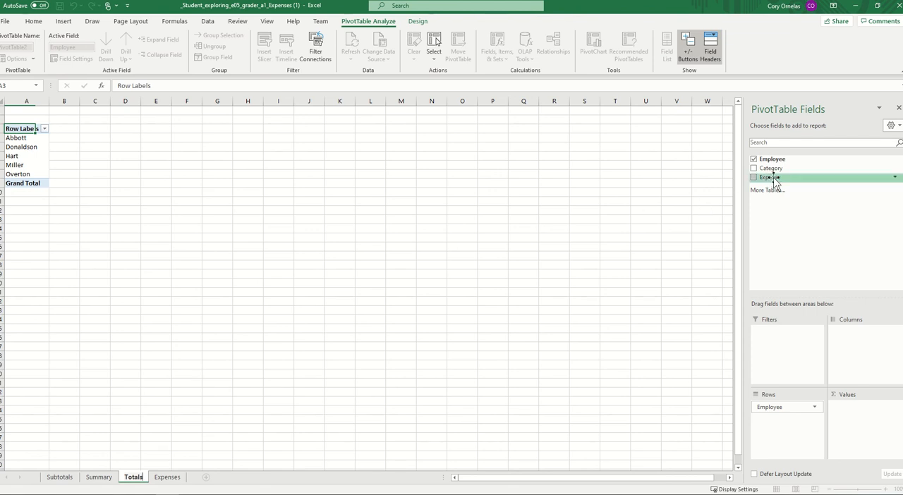
pyautogui.moveTo(774, 180); pyautogui.dragTo(852, 416)
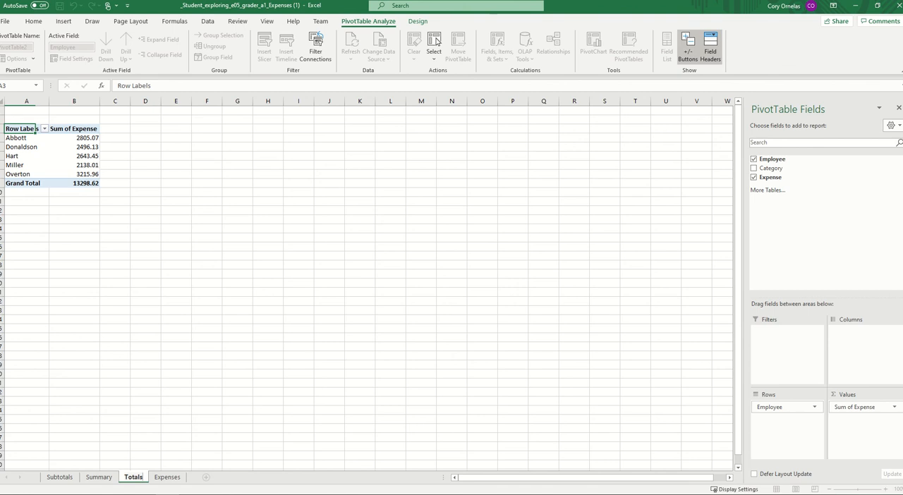
pyautogui.click(89, 147)
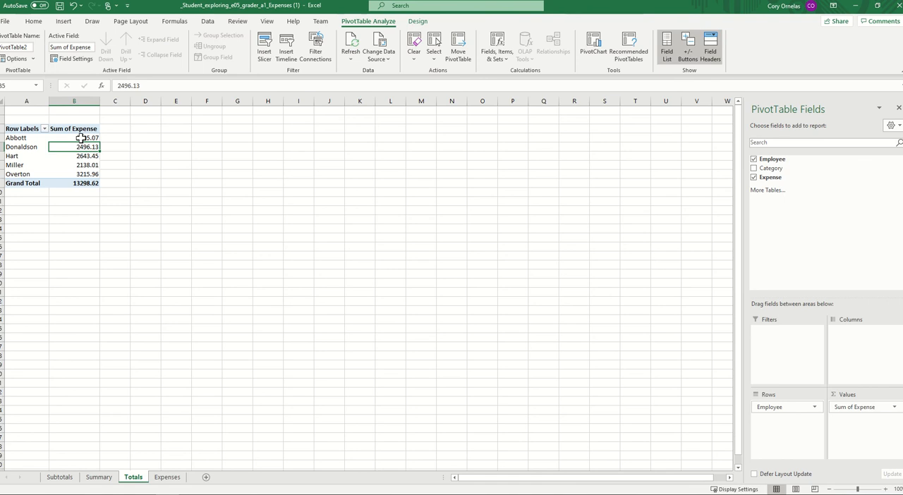
# - Sort the PivotTable's employees by Sum of Expense from largest to smallest
pyautogui.rightClick(82, 139)
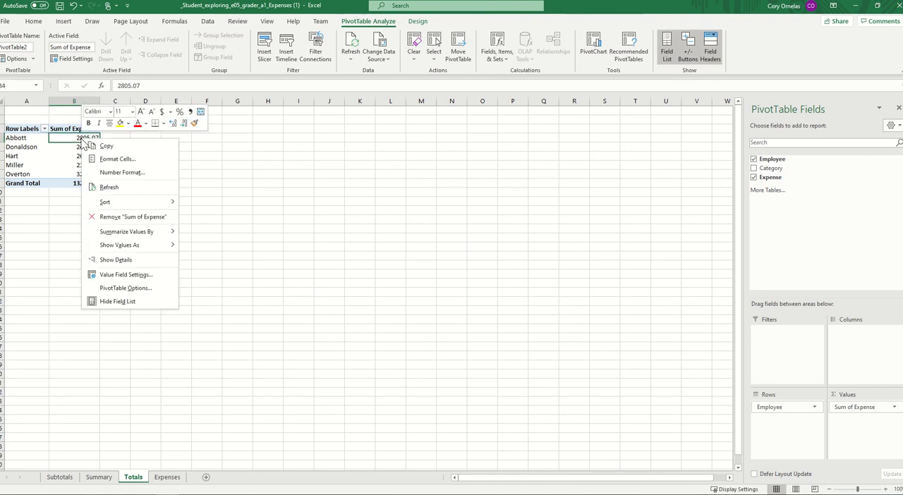
pyautogui.click(70, 153)
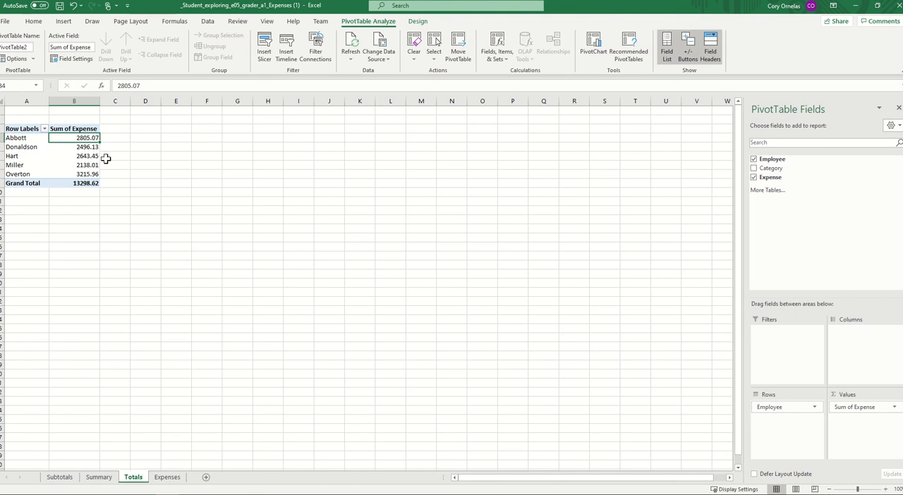
pyautogui.click(76, 155)
pyautogui.rightClick(77, 158)
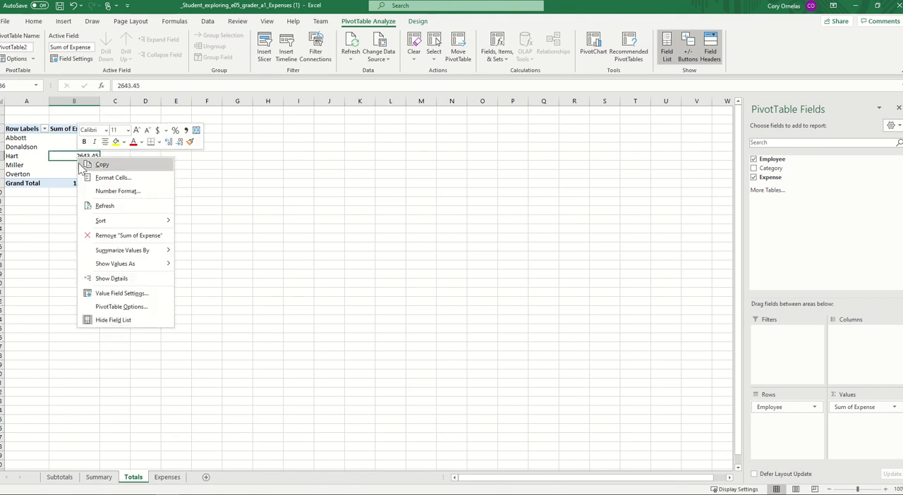
pyautogui.moveTo(108, 226)
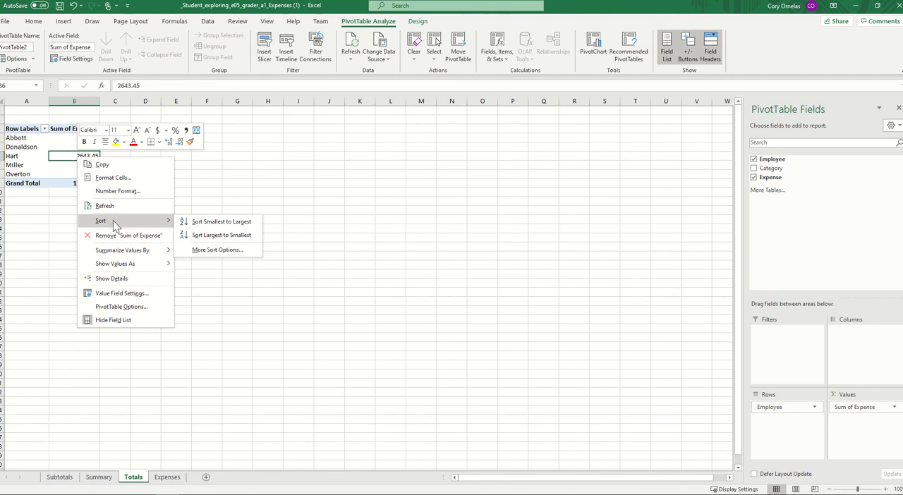
pyautogui.click(229, 235)
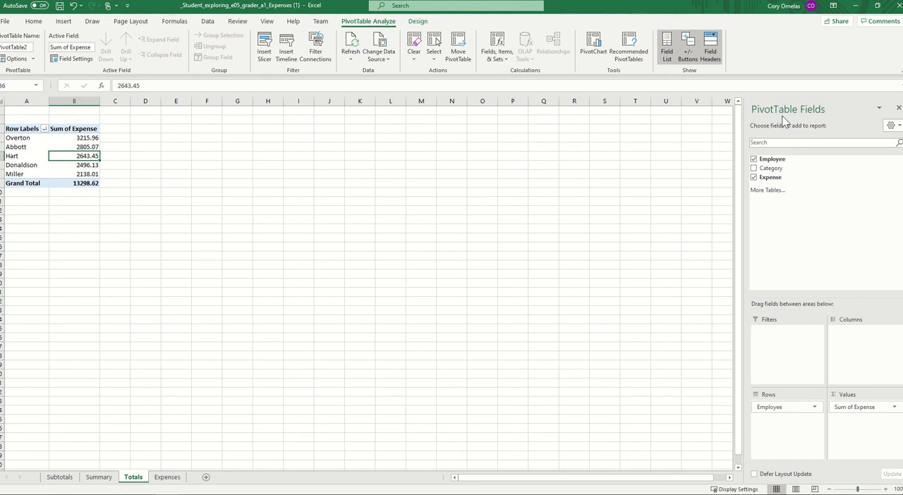
# - Give the Sum of Expense field the custom name Totals and the Accounting number format with 2 decimal places
pyautogui.click(895, 408)
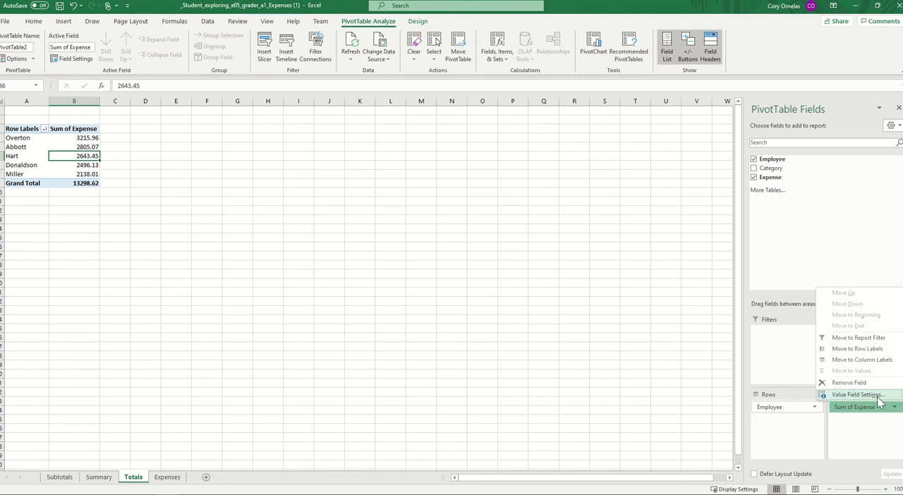
pyautogui.click(876, 397)
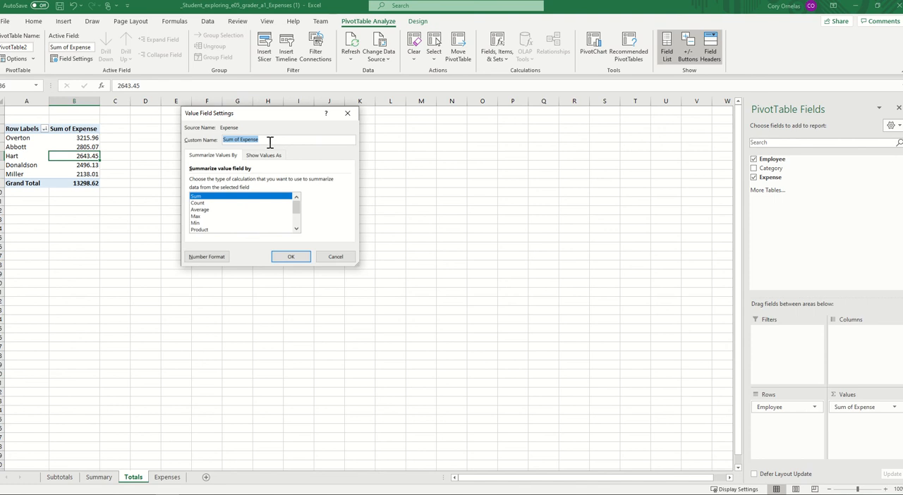
pyautogui.write('Totals')
pyautogui.click(210, 260)
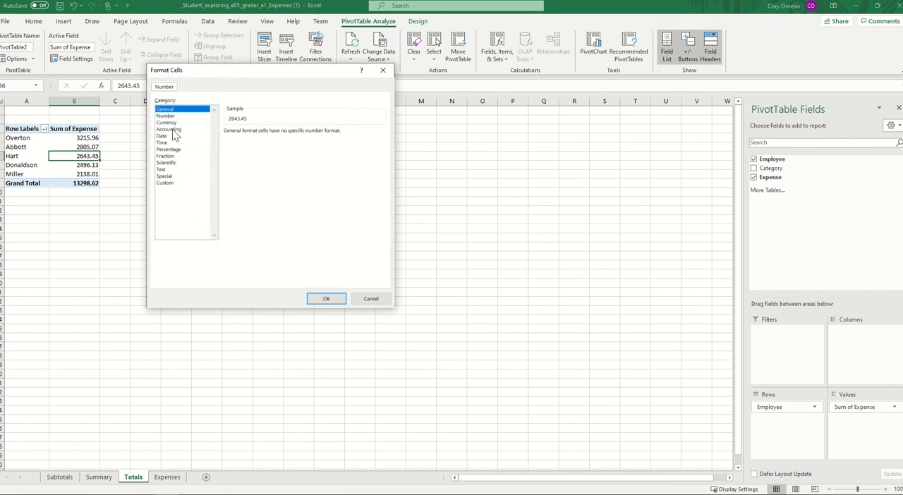
pyautogui.click(174, 131)
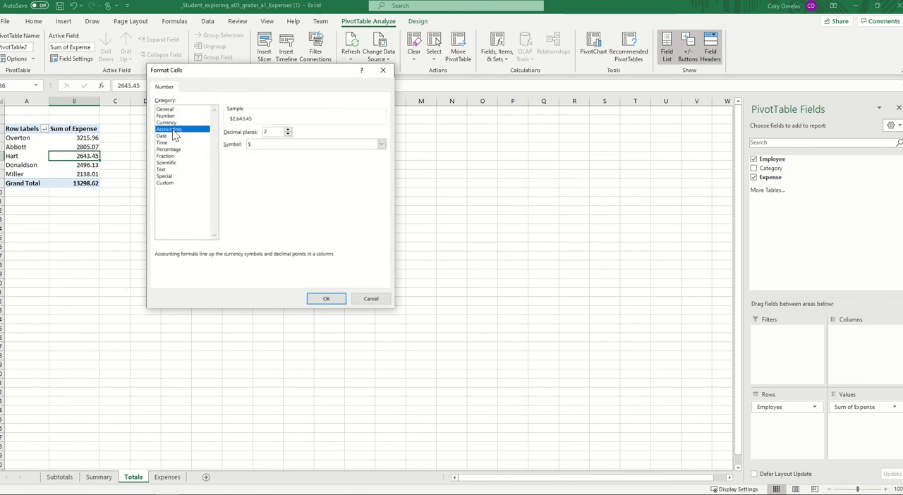
pyautogui.click(325, 299)
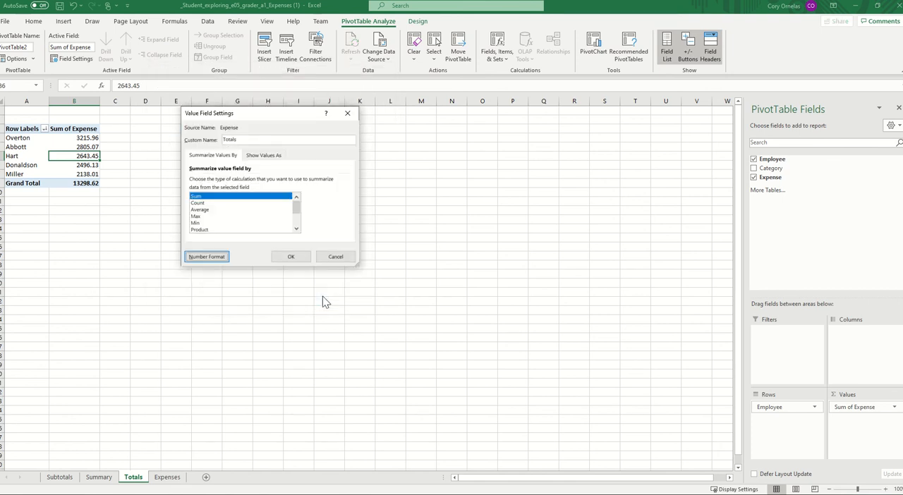
pyautogui.click(297, 259)
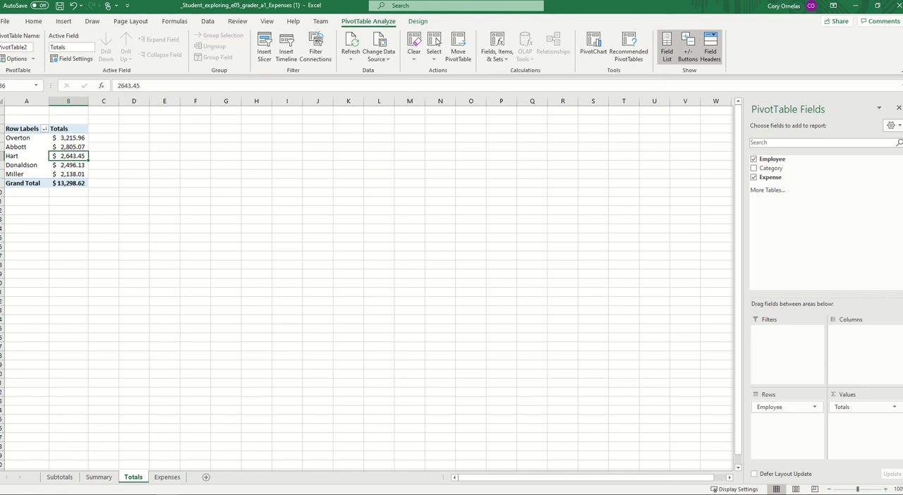
# - Insert a calculated field into the PivotTable with the formula = Expense - 2659.72
pyautogui.click(82, 130)
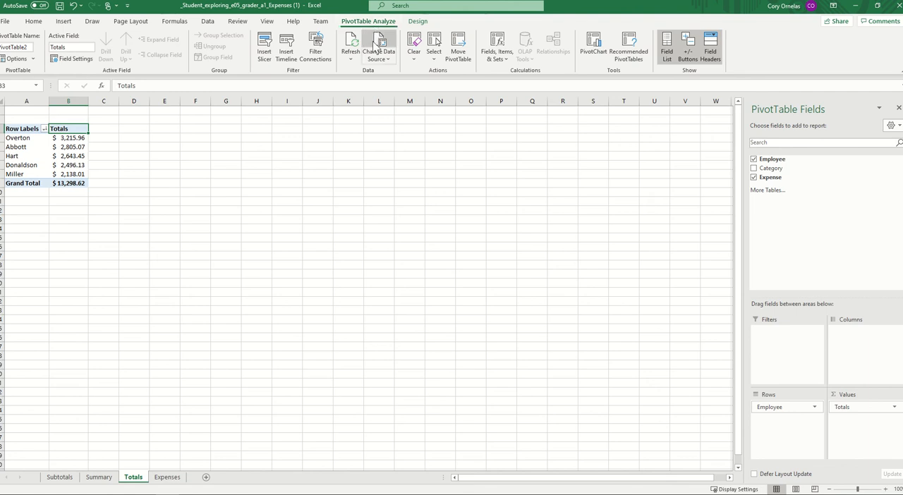
pyautogui.click(507, 59)
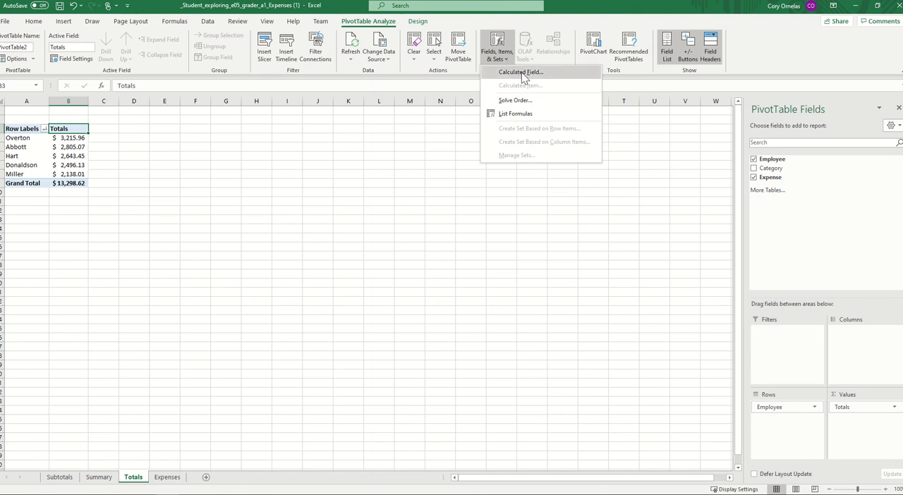
pyautogui.click(520, 73)
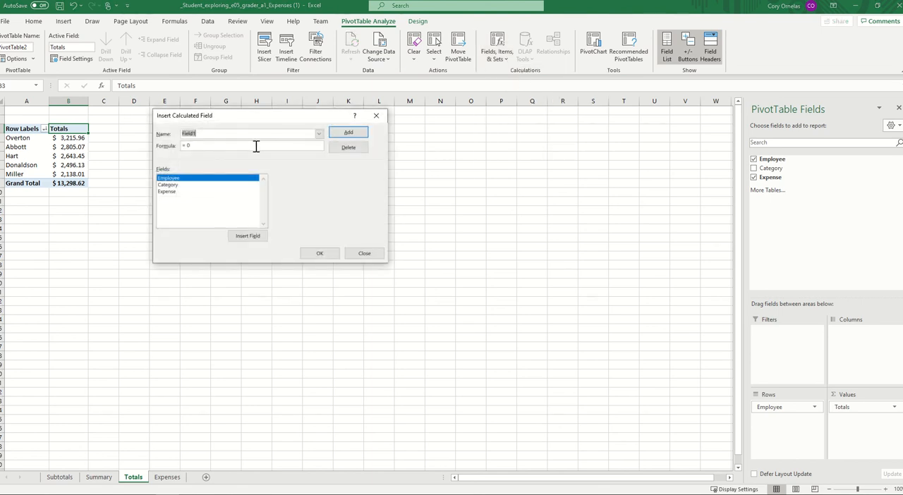
pyautogui.click(199, 146)
pyautogui.press('BackSpace')
pyautogui.doubleClick(167, 192)
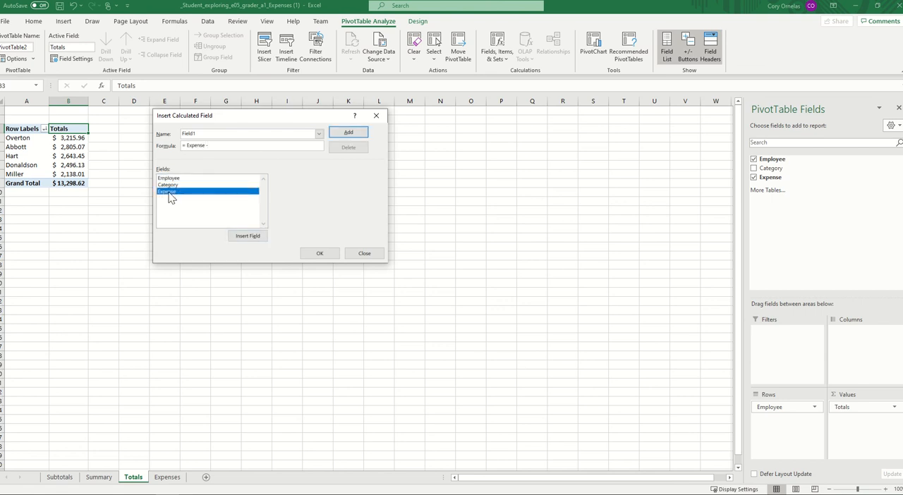
pyautogui.write('- 2659.72')
pyautogui.click(321, 253)
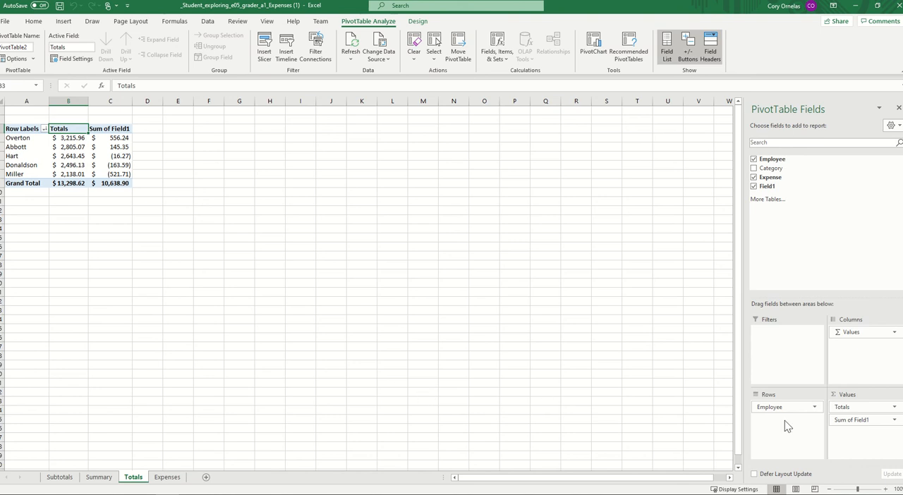
# - Give the Sum of Field1 field the custom name Above or Below Average and the Accounting number format with 2 decimal places
pyautogui.click(895, 421)
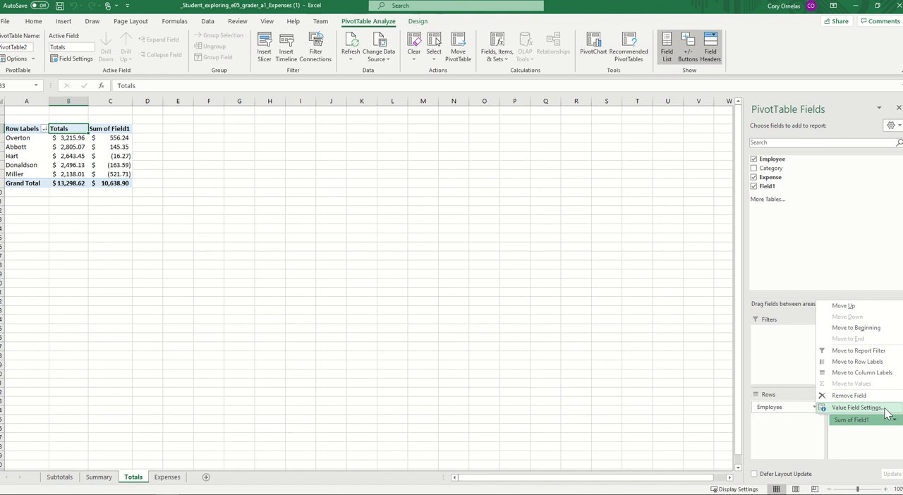
pyautogui.click(856, 408)
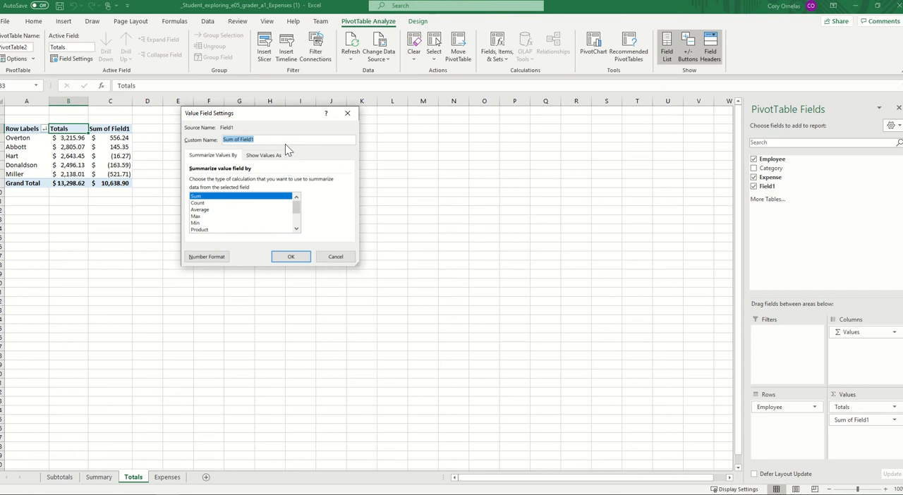
pyautogui.write('Above or Below Average')
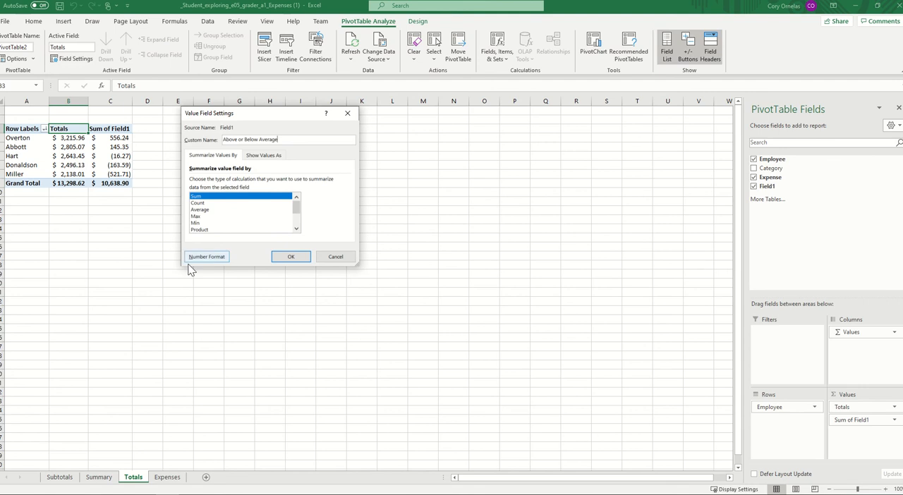
pyautogui.click(210, 257)
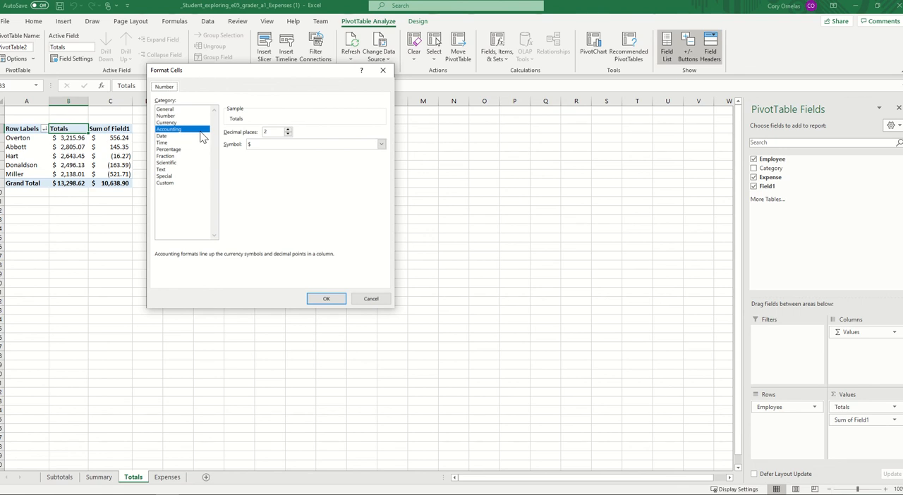
pyautogui.click(322, 299)
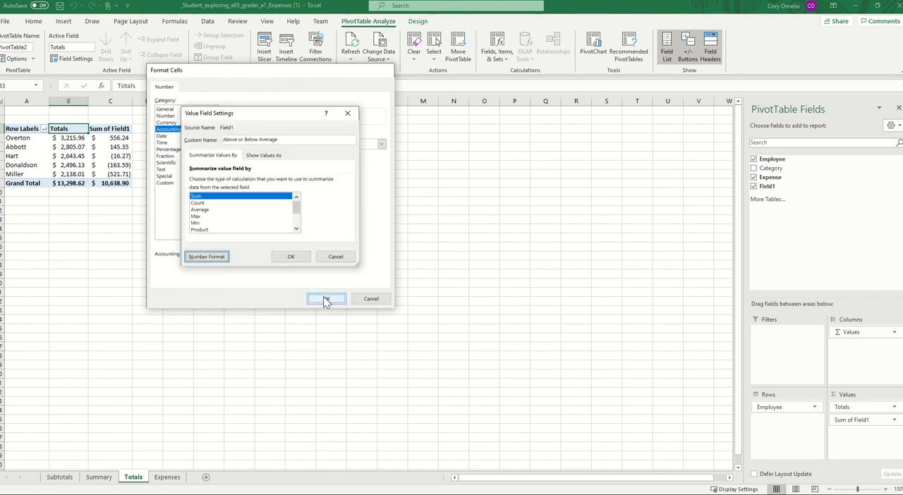
pyautogui.click(294, 258)
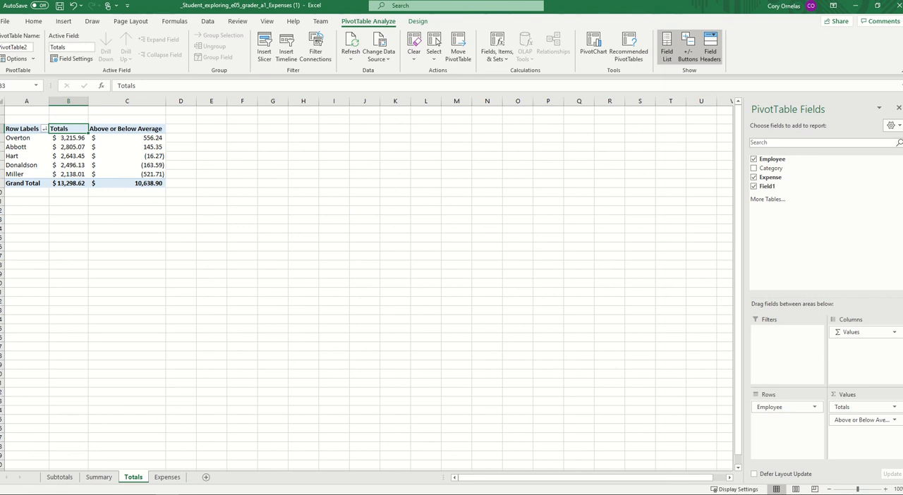
# - Set the width of columns B and C to 12.29
pyautogui.click(272, 173)
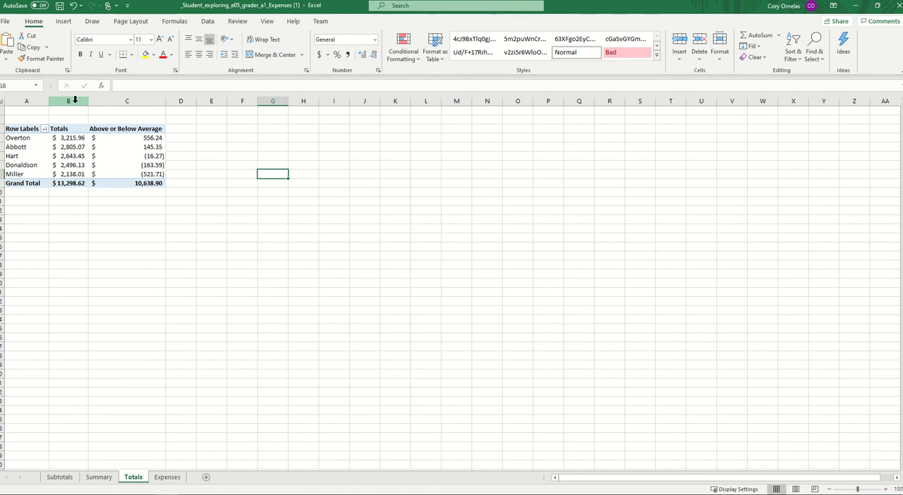
pyautogui.moveTo(75, 100); pyautogui.dragTo(118, 100)
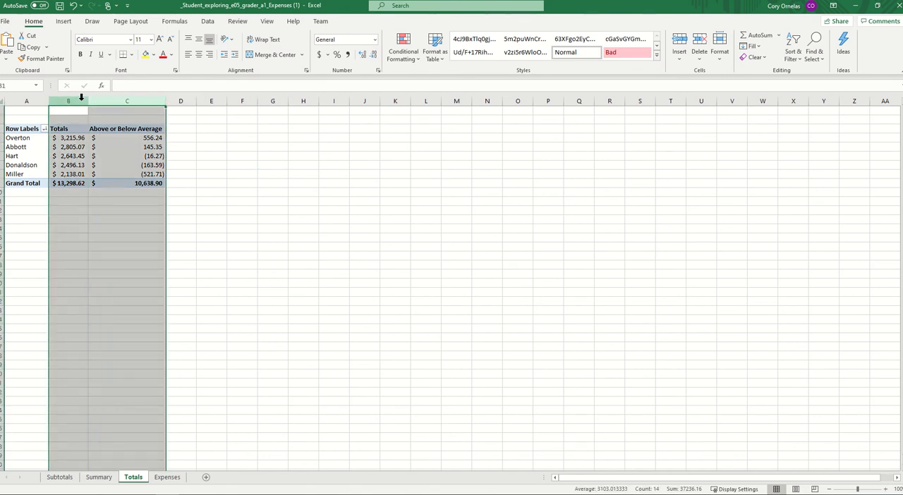
pyautogui.rightClick(106, 101)
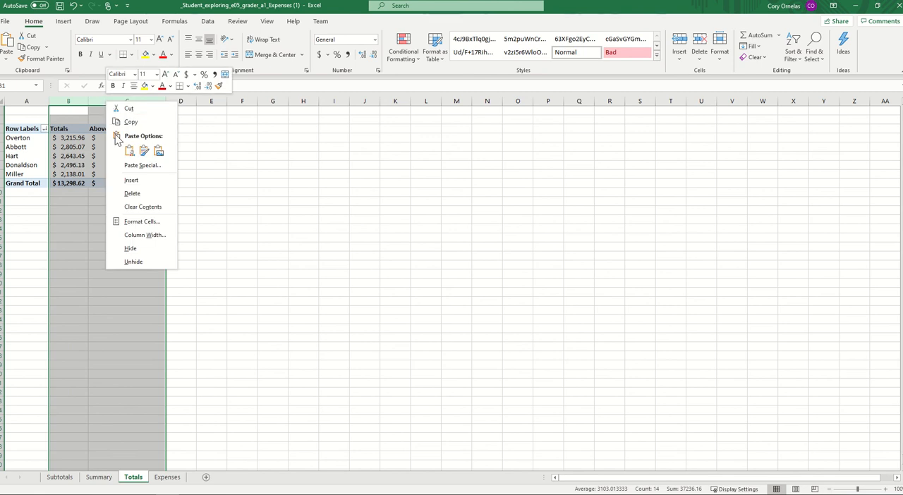
pyautogui.click(148, 237)
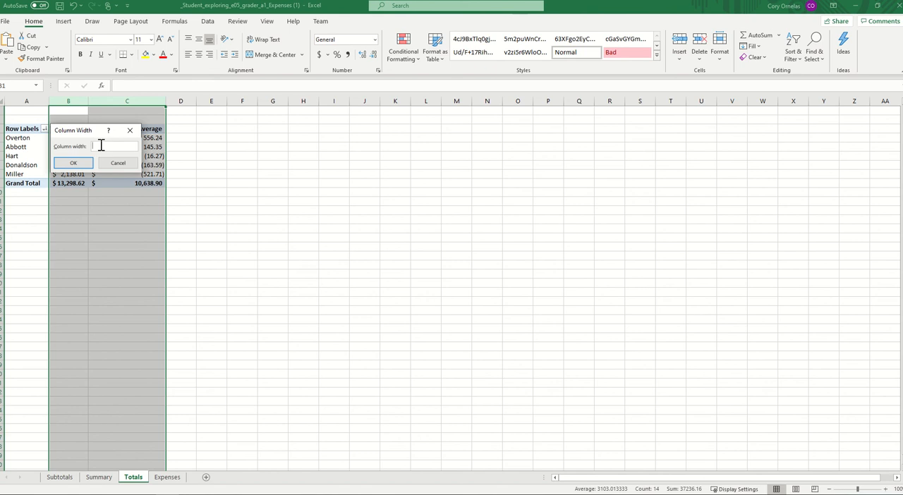
pyautogui.write('12.29')
pyautogui.click(77, 163)
pyautogui.click(227, 213)
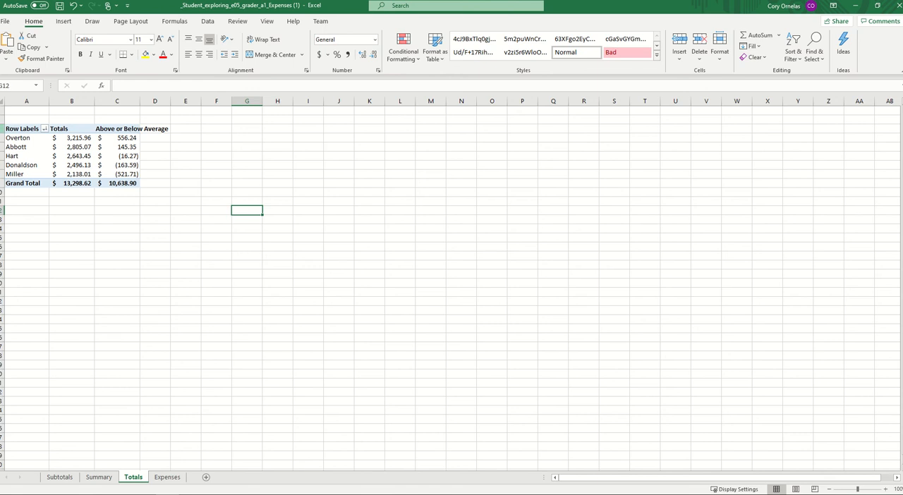
# - Set the height of rows 3 through 30 to 30
pyautogui.click(3, 173)
pyautogui.moveTo(2, 128); pyautogui.dragTo(6, 379)
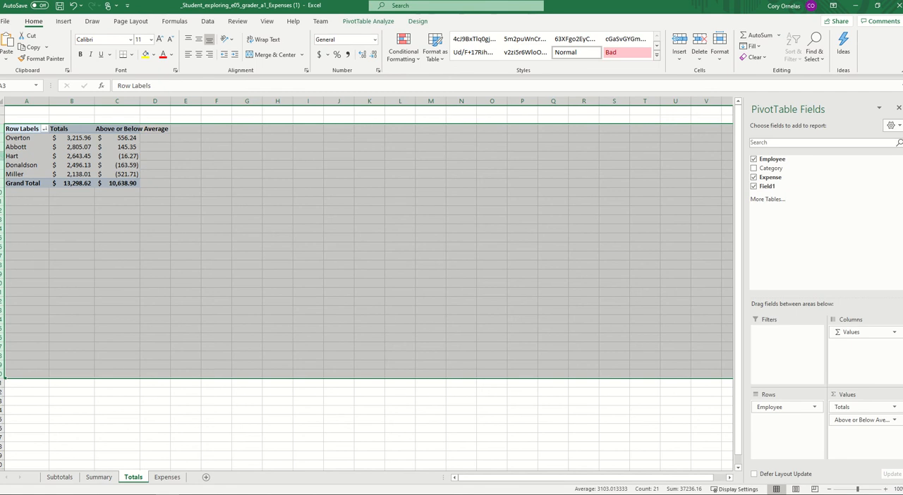
pyautogui.rightClick(2, 160)
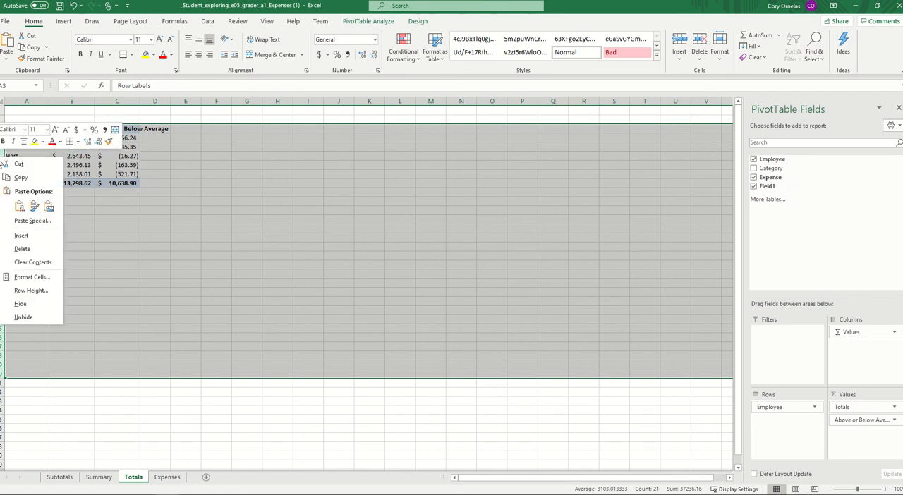
pyautogui.click(34, 291)
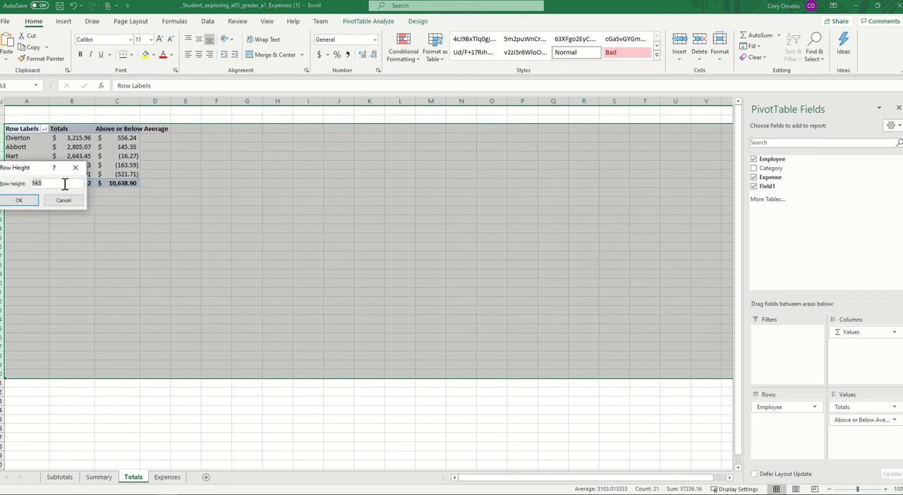
pyautogui.write('30')
pyautogui.click(30, 200)
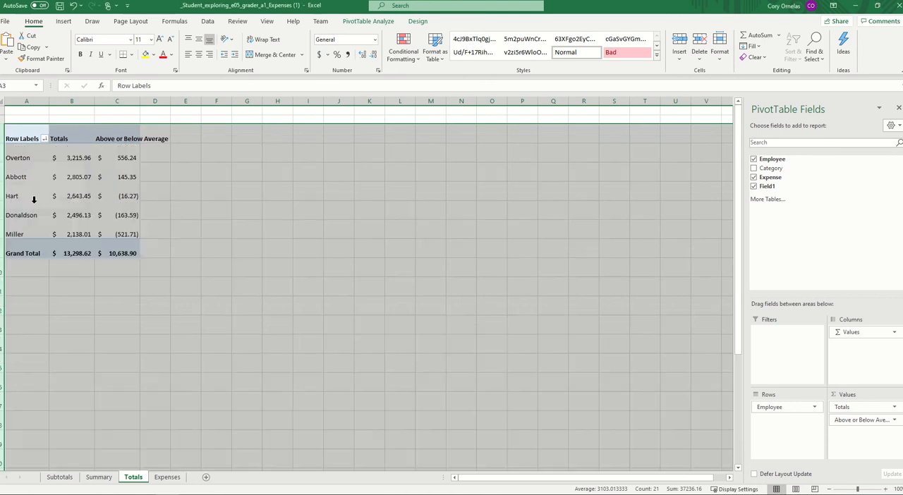
pyautogui.click(133, 317)
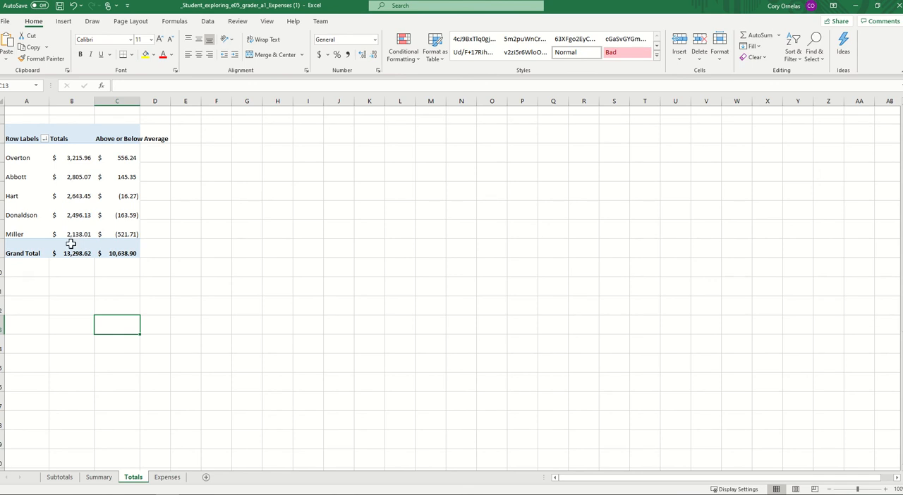
# - Wrap the text of the Above or Below Average heading in cell C3
pyautogui.click(117, 139)
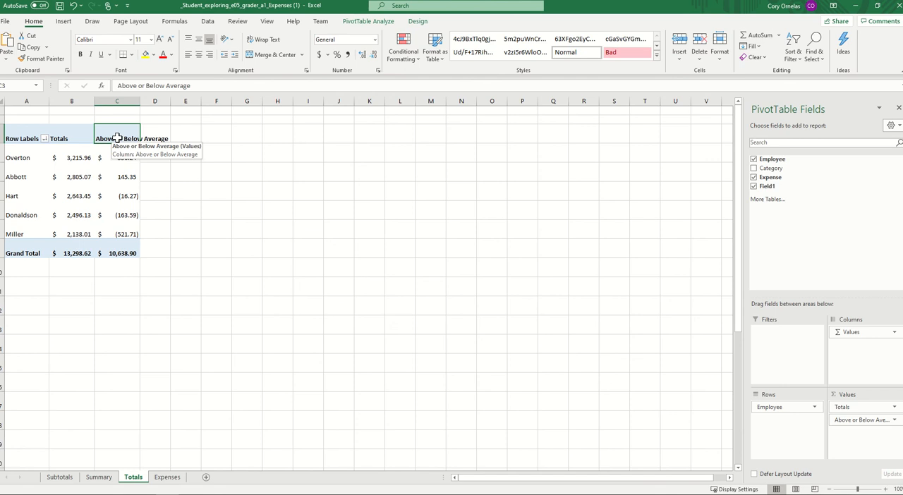
pyautogui.rightClick(118, 140)
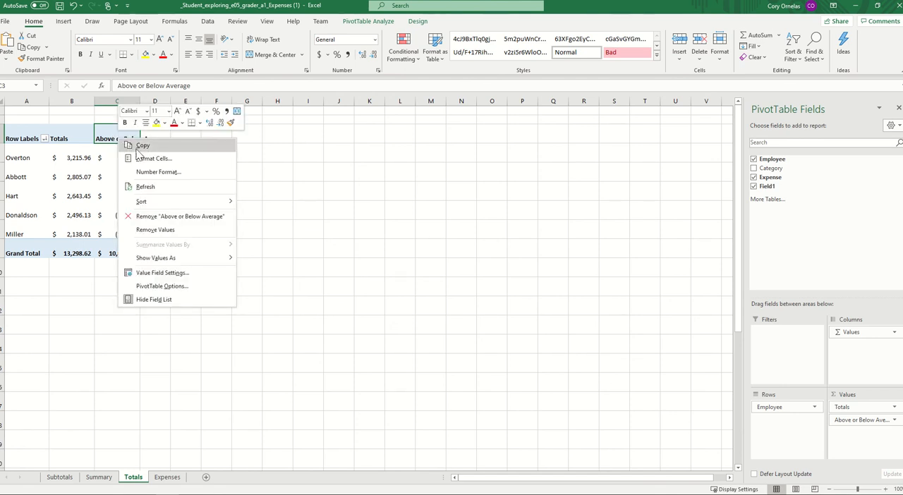
pyautogui.click(168, 159)
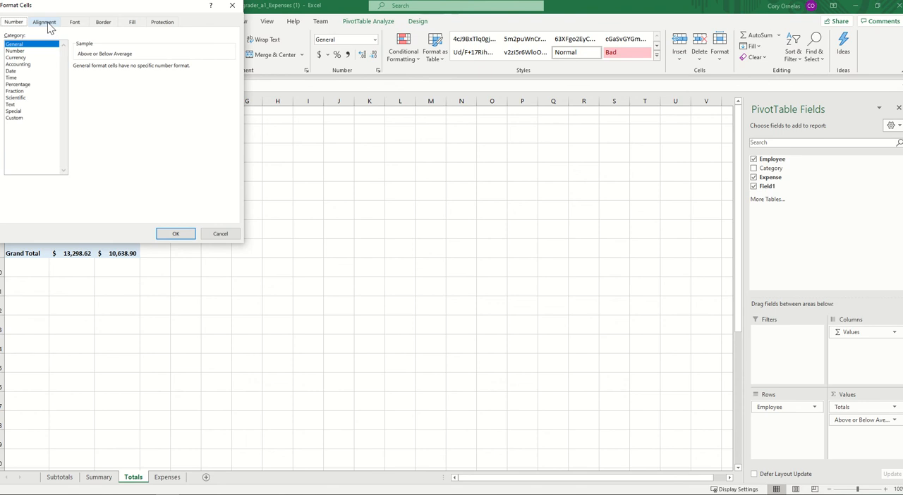
pyautogui.click(48, 25)
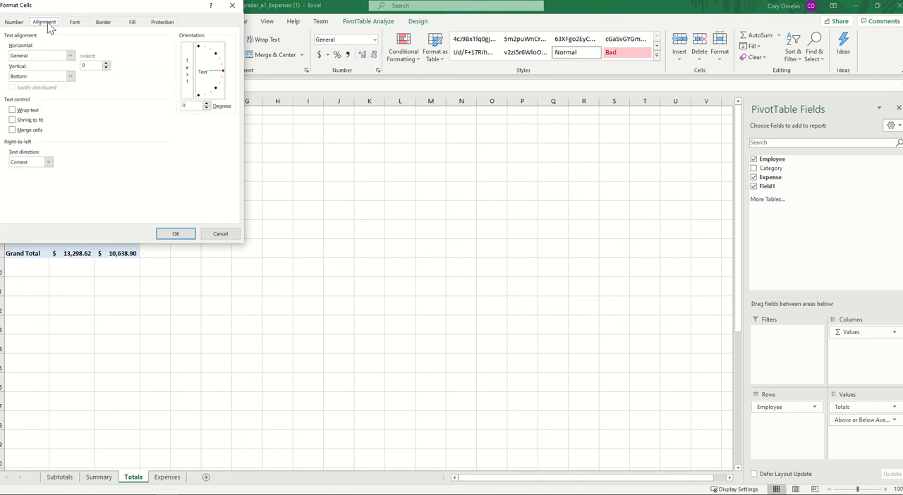
pyautogui.click(12, 110)
pyautogui.click(175, 235)
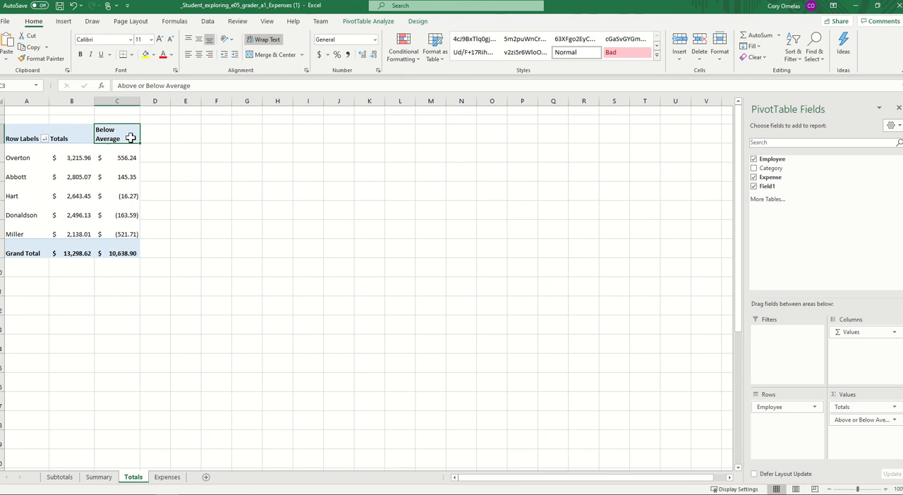
pyautogui.click(203, 175)
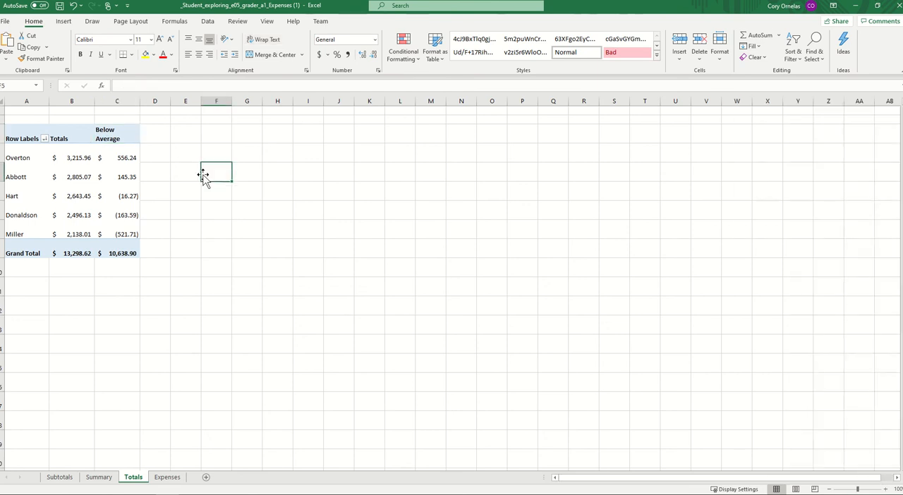
pyautogui.click(109, 137)
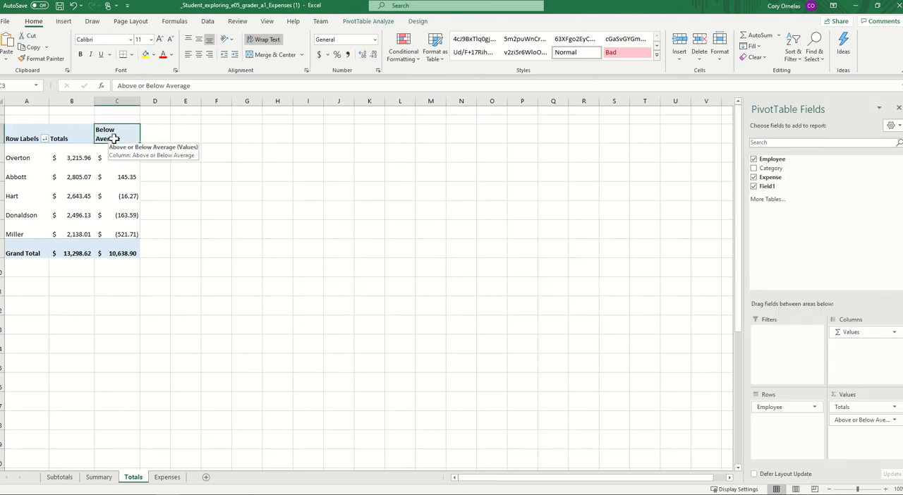
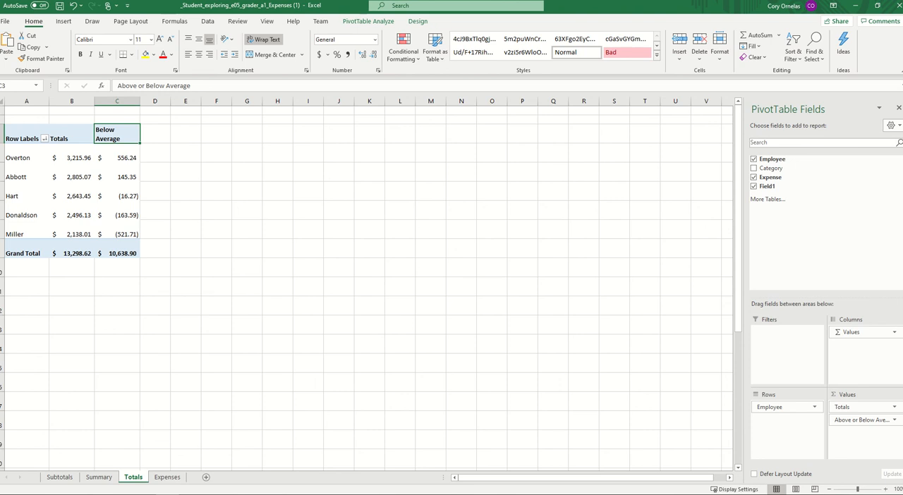
# - Insert a Clustered Column PivotChart based on the PivotTable on the Totals sheet
pyautogui.click(121, 180)
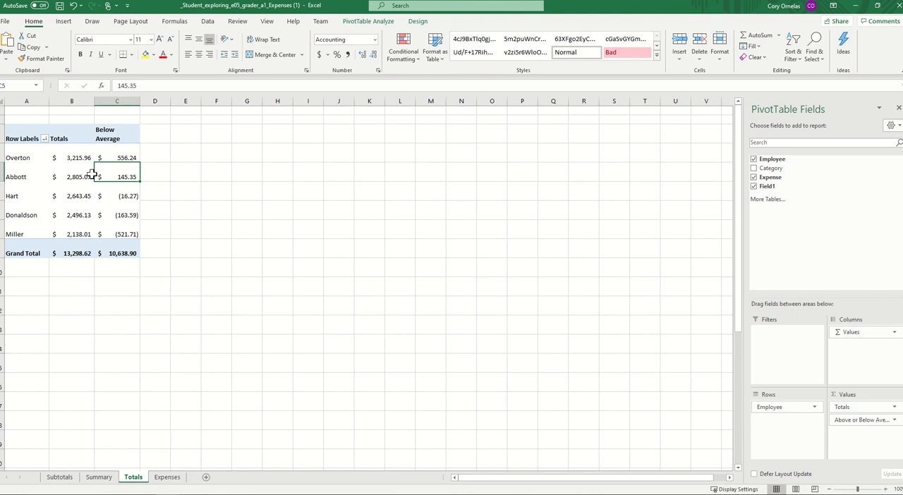
pyautogui.click(62, 22)
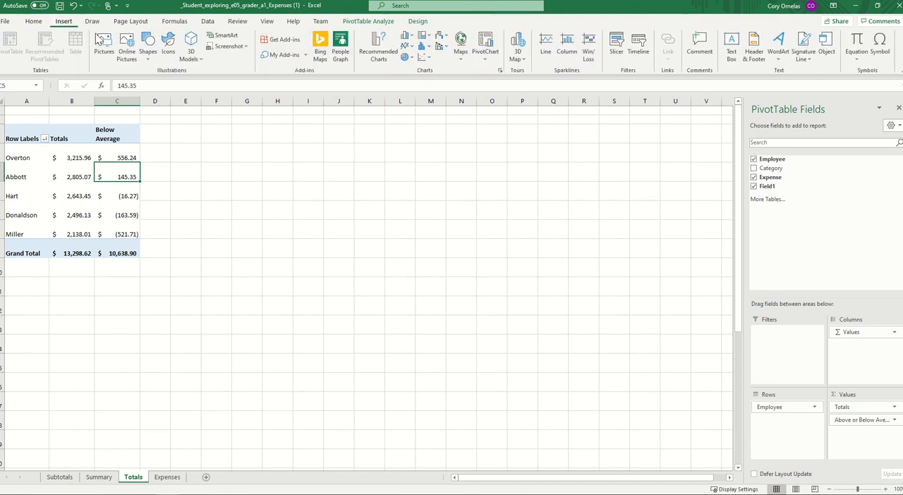
pyautogui.click(488, 61)
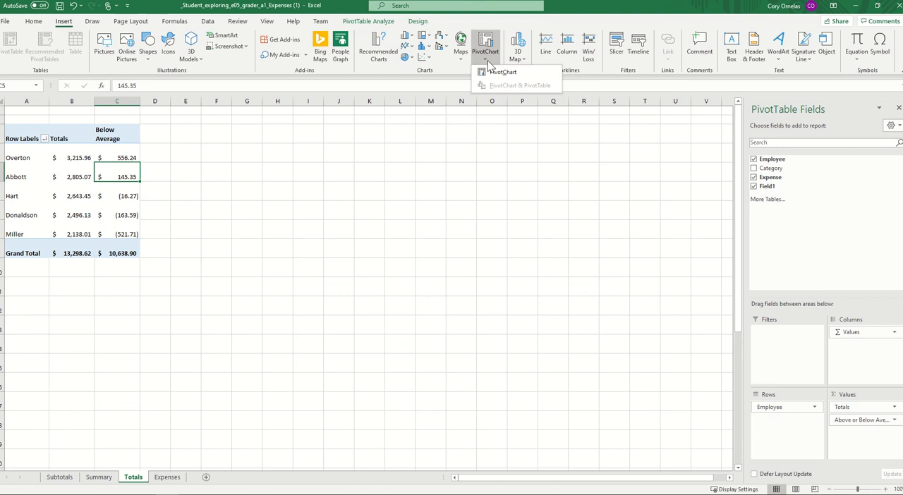
pyautogui.click(503, 73)
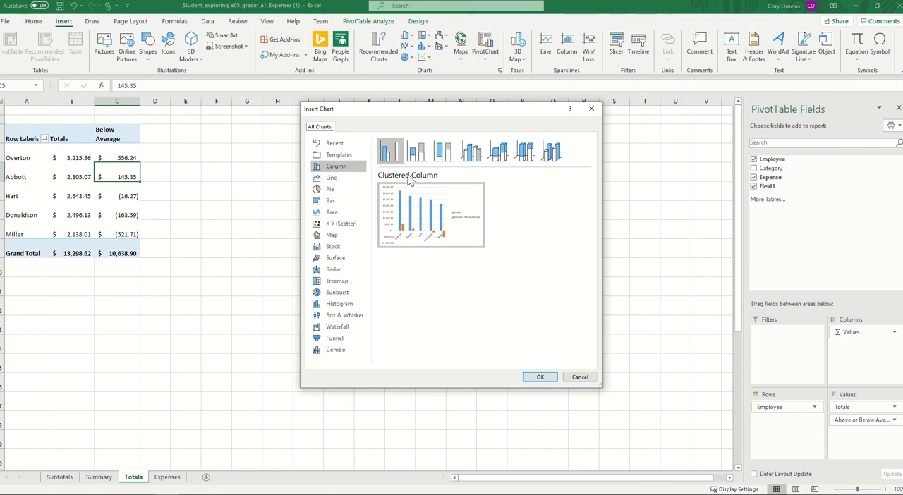
pyautogui.moveTo(437, 240)
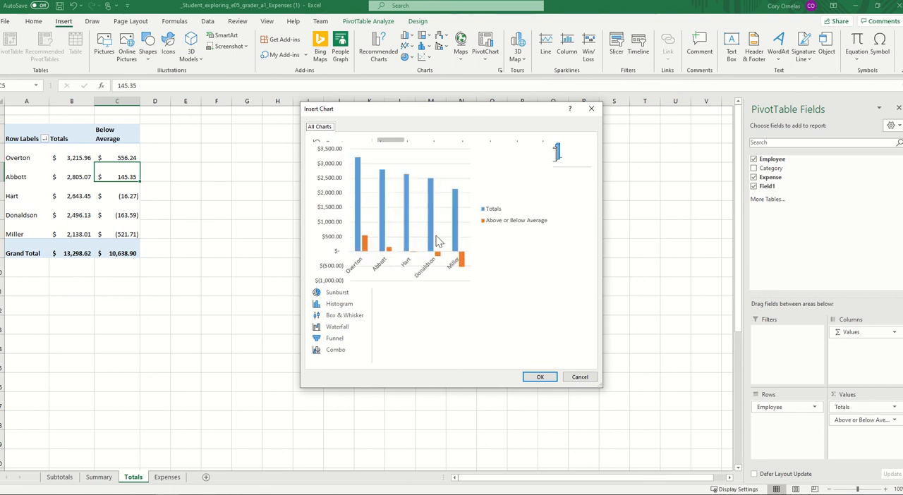
pyautogui.click(539, 378)
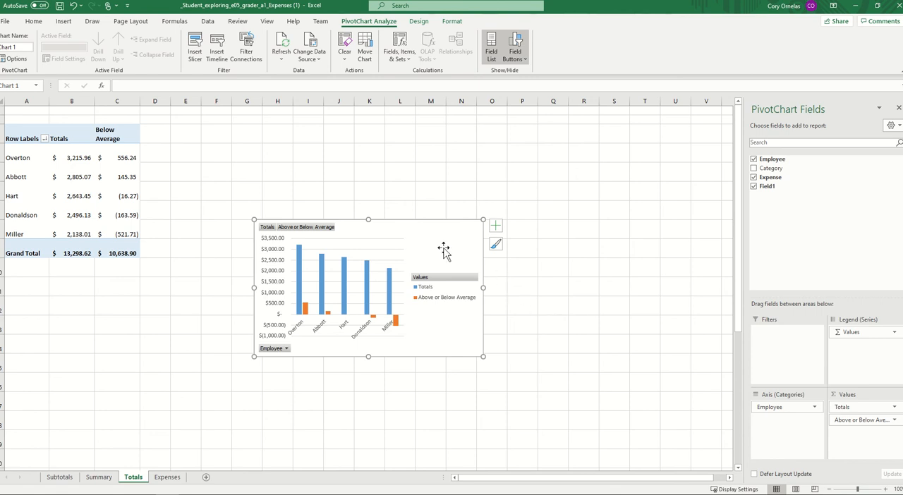
# - Cut the PivotChart from the Totals sheet and paste it onto a new worksheet with its source formatting kept
pyautogui.rightClick(423, 231)
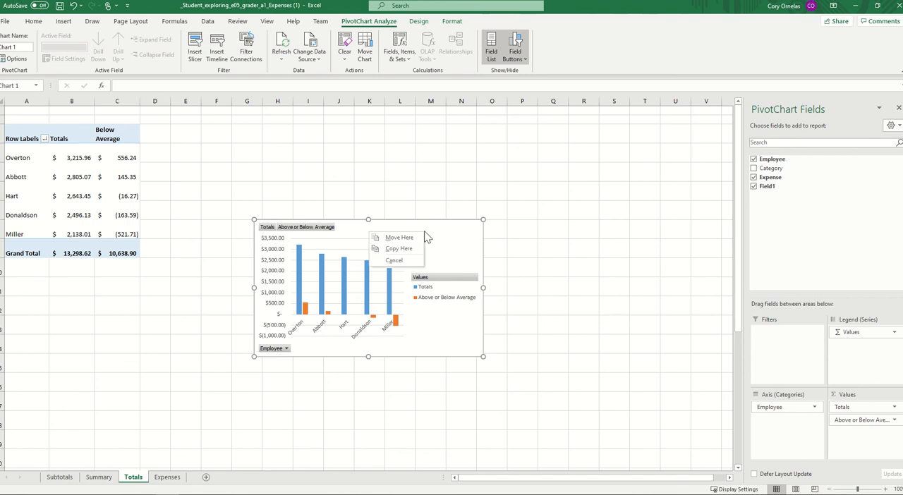
pyautogui.click(455, 226)
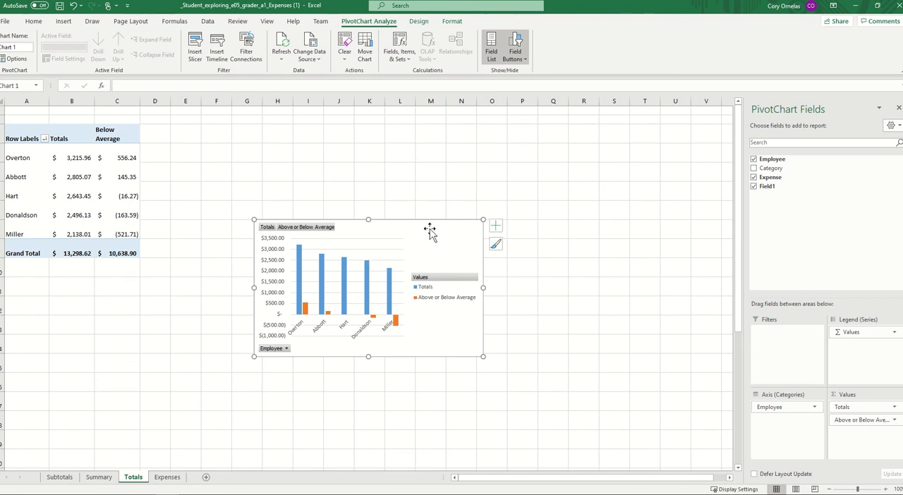
pyautogui.rightClick(381, 228)
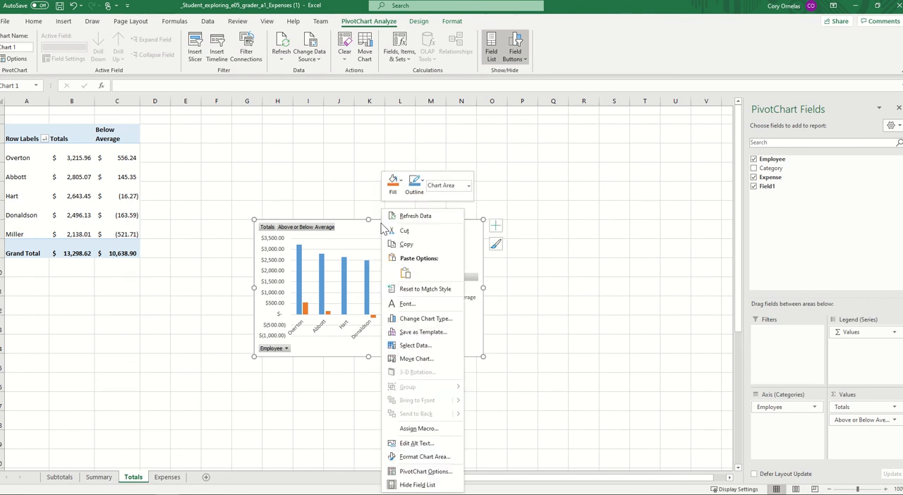
pyautogui.click(427, 233)
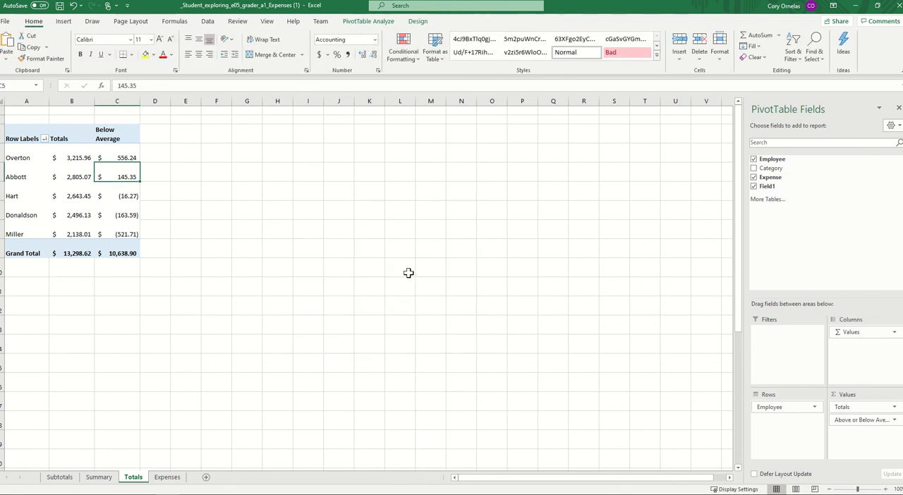
pyautogui.click(207, 479)
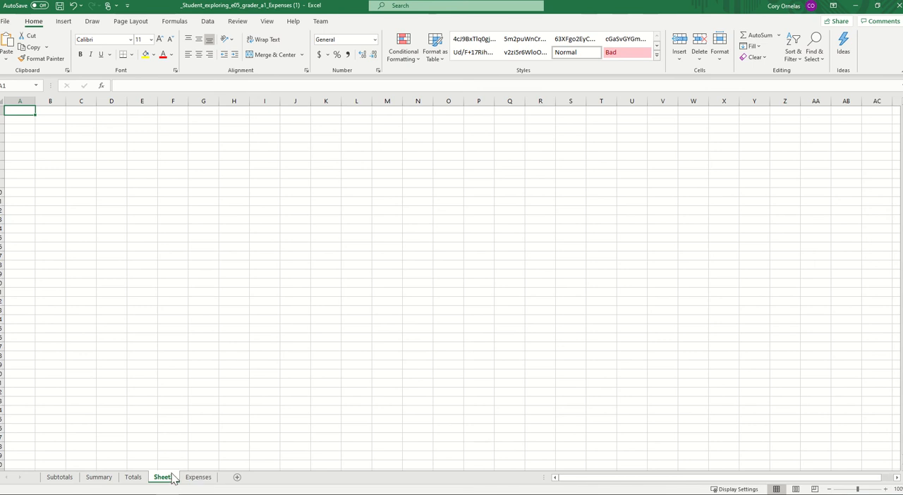
pyautogui.rightClick(114, 189)
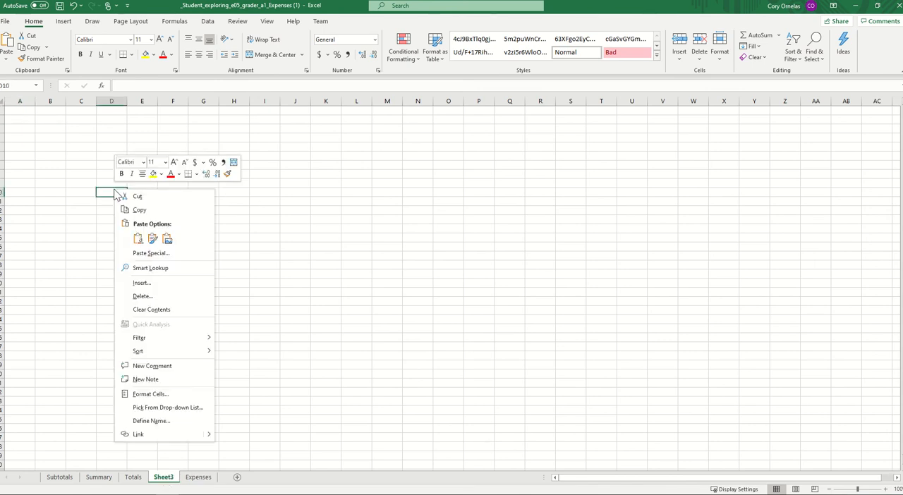
pyautogui.click(156, 242)
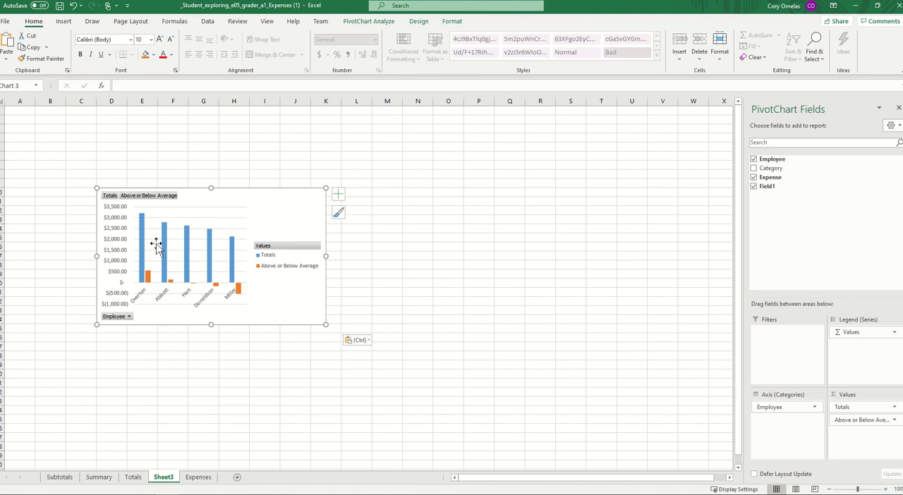
# - Rename the new worksheet Sheet3 as Chart
pyautogui.rightClick(163, 479)
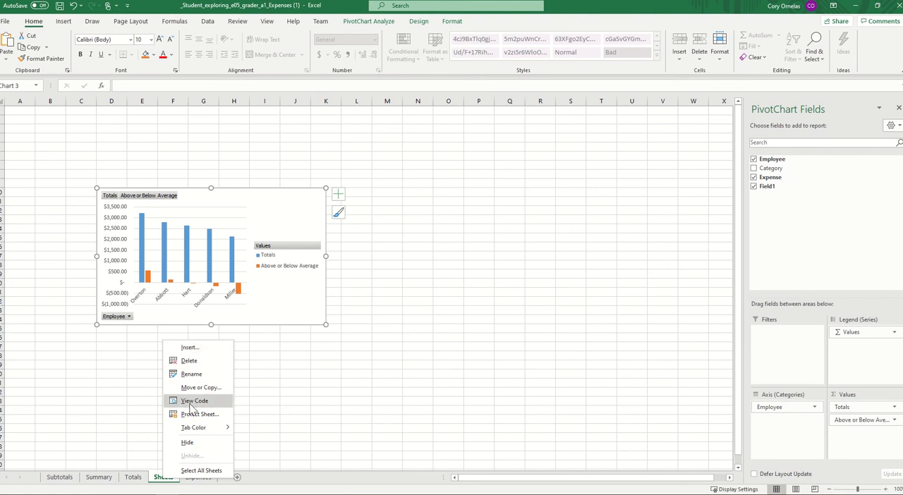
pyautogui.click(201, 374)
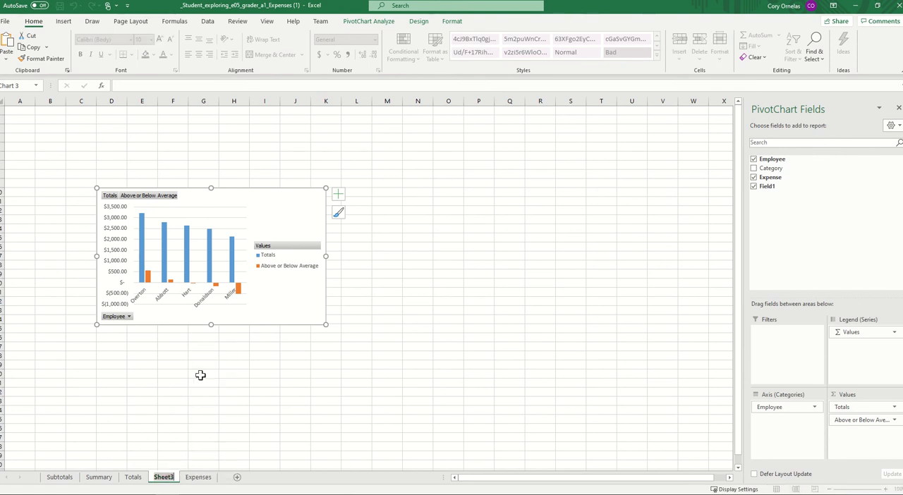
pyautogui.write('Ch')
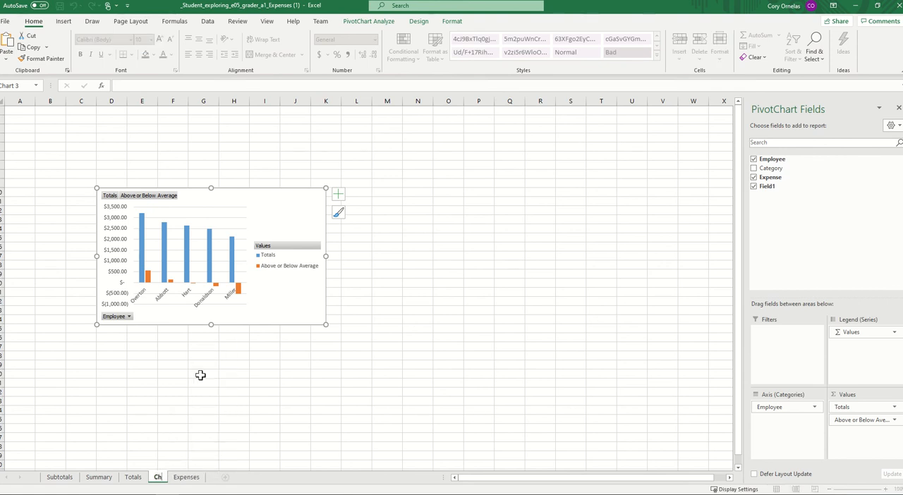
pyautogui.write('art')
pyautogui.press('Return')
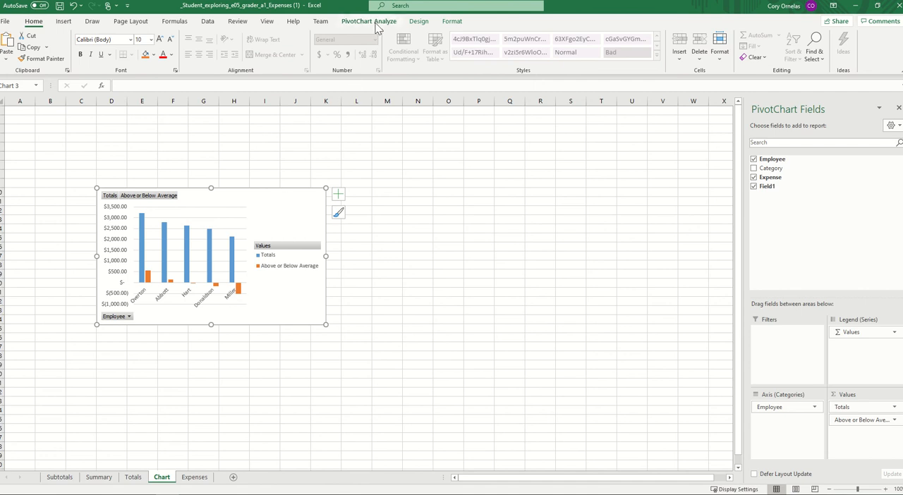
# - Hide all field buttons on the PivotChart
pyautogui.click(418, 22)
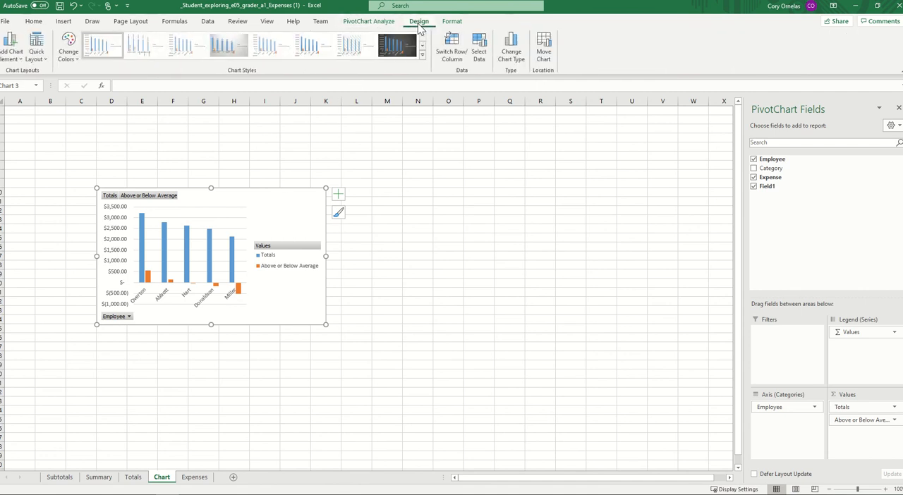
pyautogui.click(384, 24)
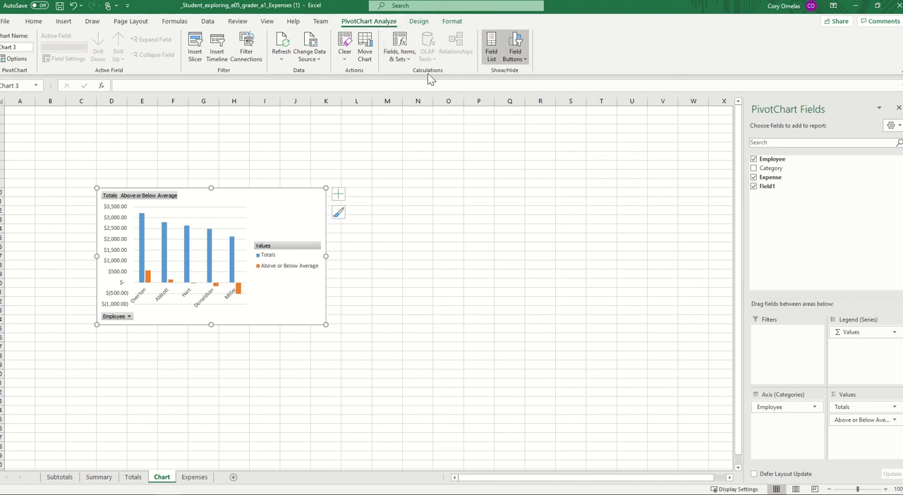
pyautogui.click(526, 61)
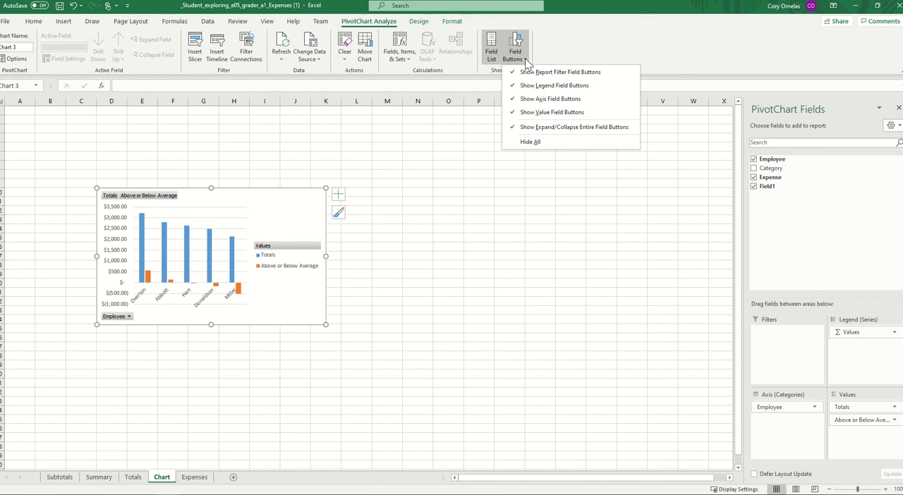
pyautogui.click(551, 143)
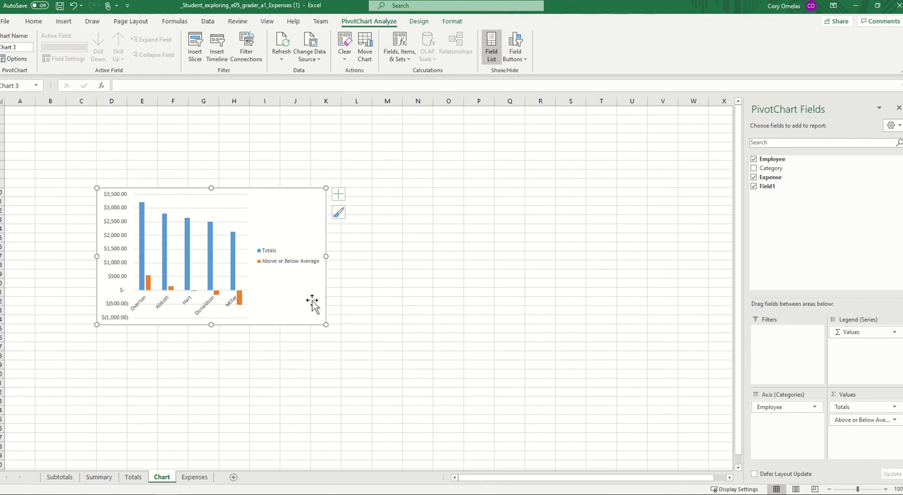
# - Add a chart title to the PivotChart reading Expenses by Employee
pyautogui.click(337, 197)
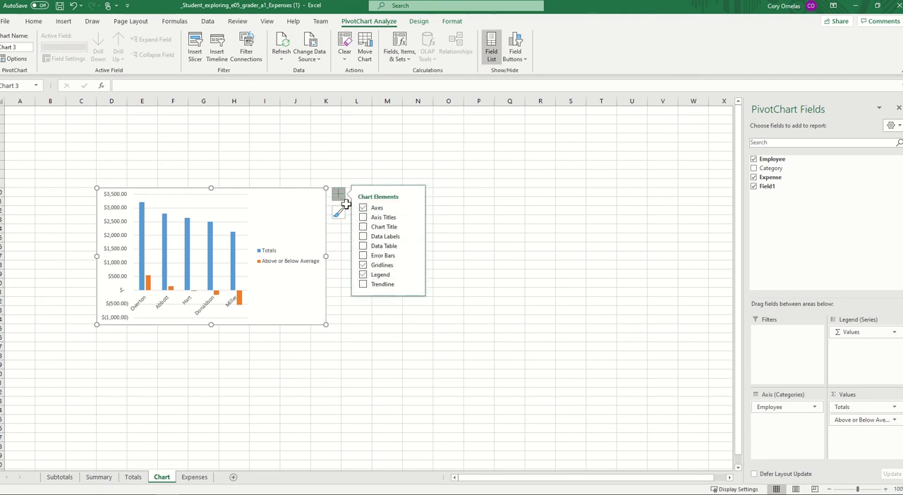
pyautogui.click(362, 226)
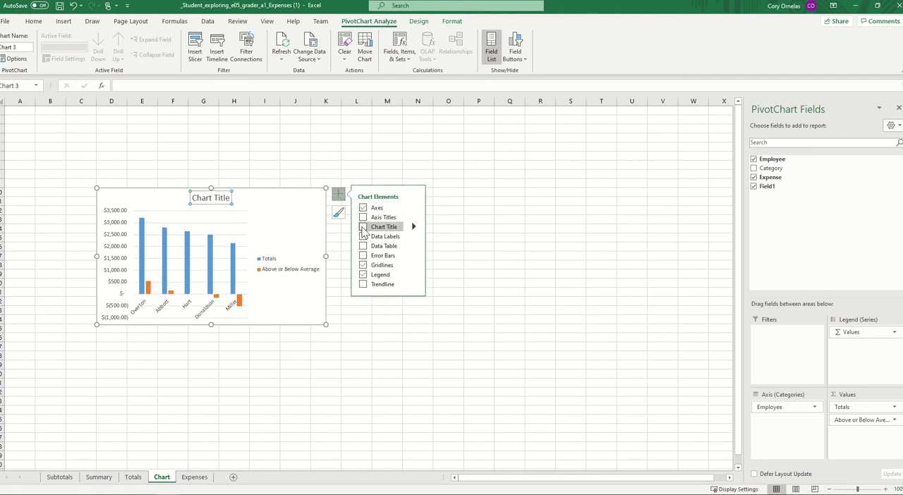
pyautogui.click(209, 201)
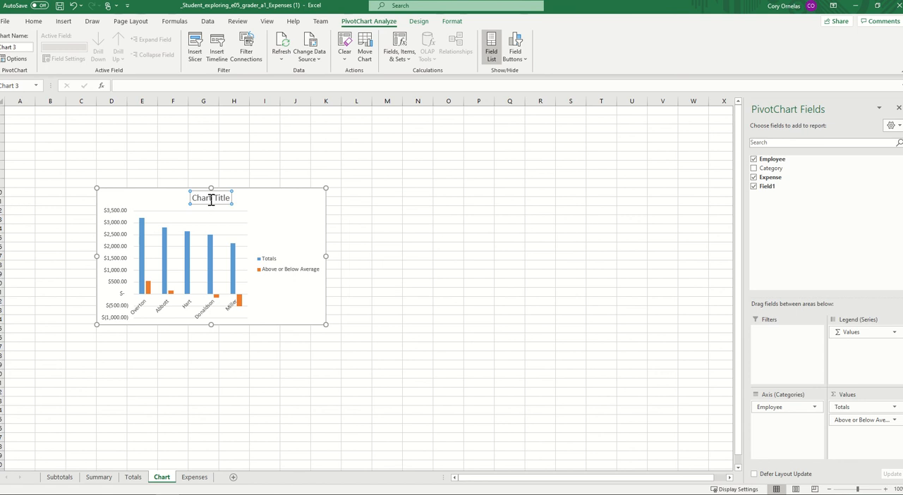
pyautogui.tripleClick(212, 203)
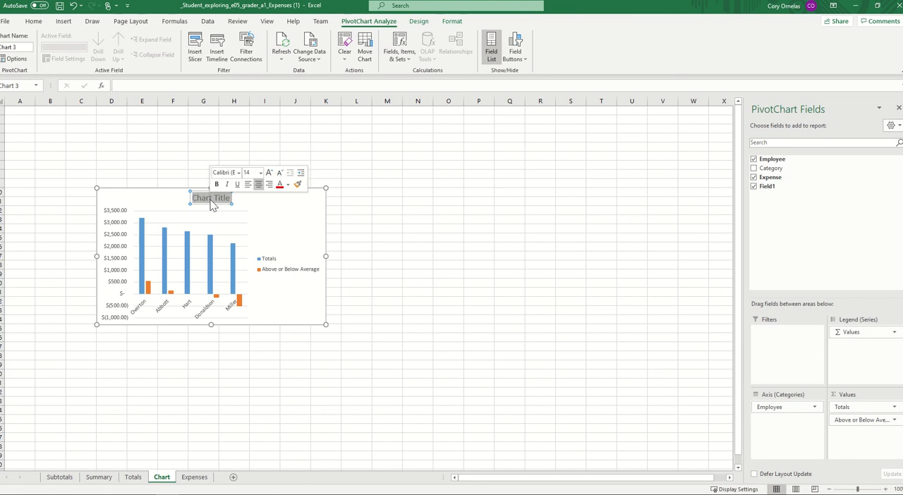
pyautogui.write('E')
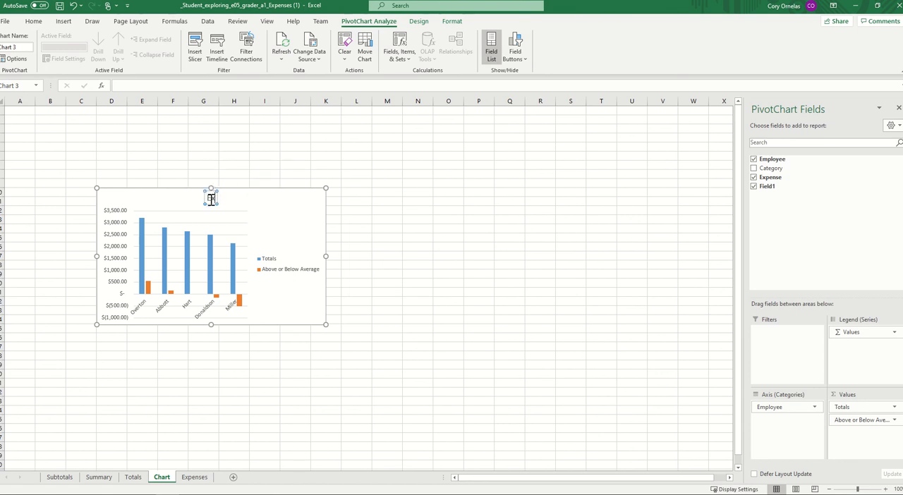
pyautogui.write('xpenses')
pyautogui.write('by Employee')
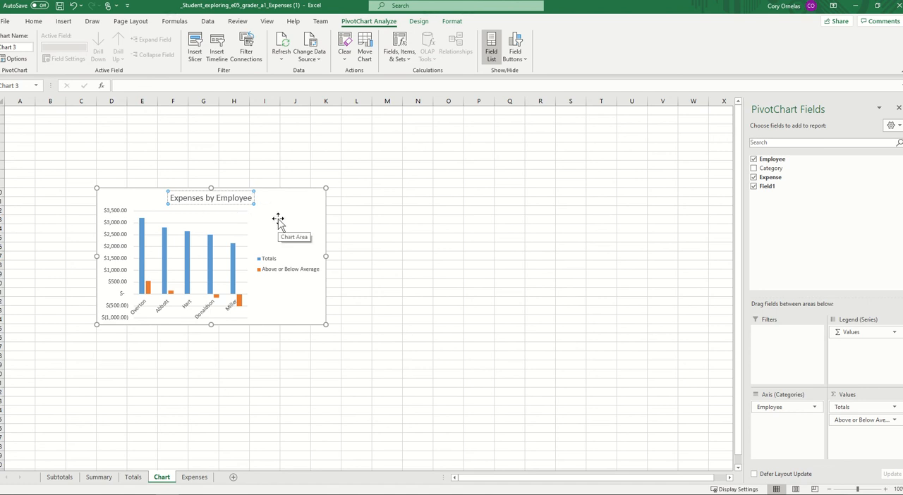
pyautogui.press('Return')
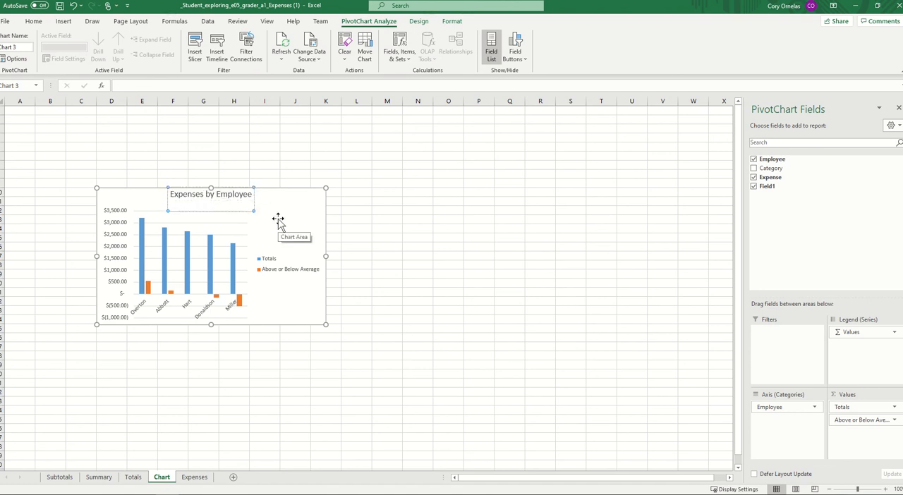
pyautogui.press('BackSpace')
pyautogui.click(278, 221)
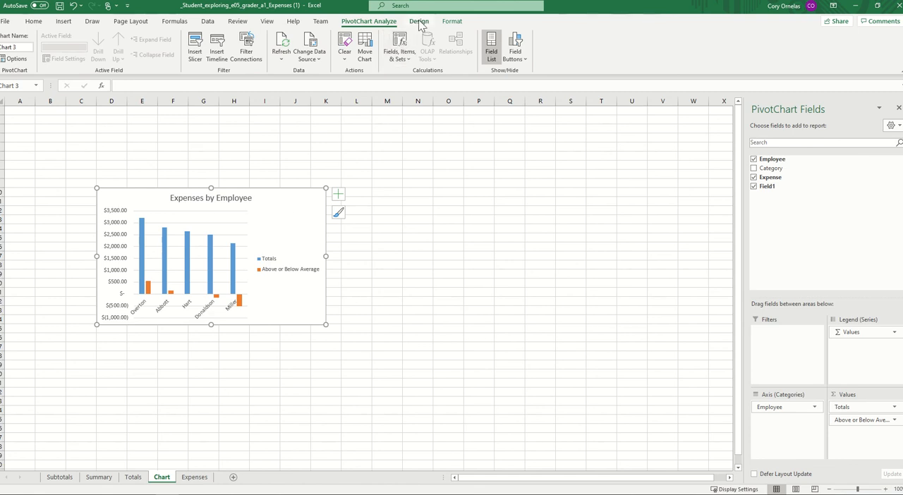
# - Apply the Style 14 chart style to the PivotChart
pyautogui.click(419, 23)
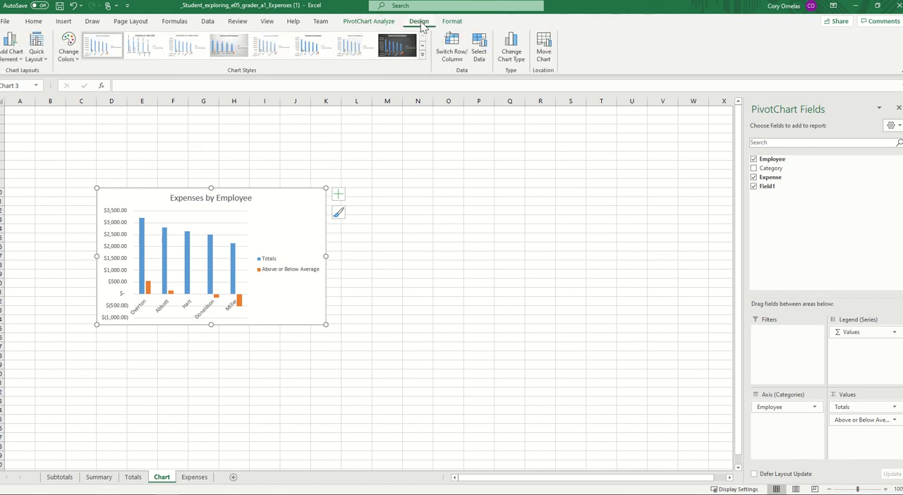
pyautogui.click(422, 55)
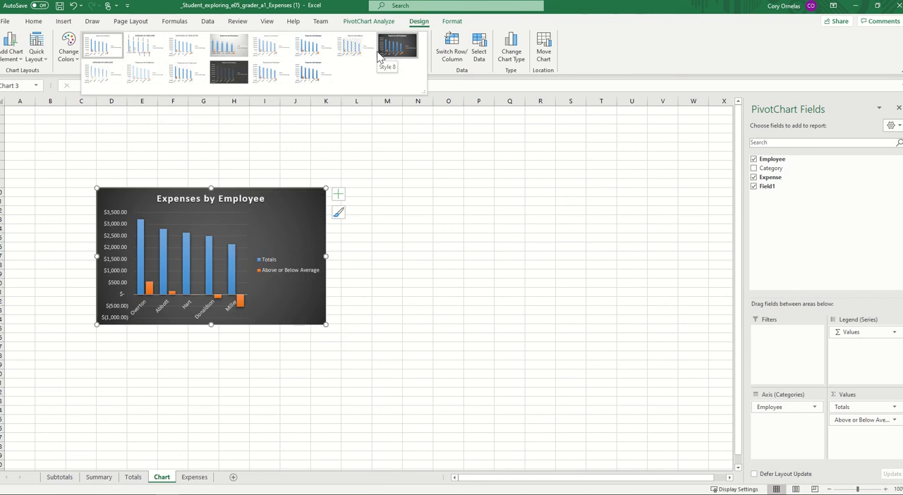
pyautogui.click(317, 76)
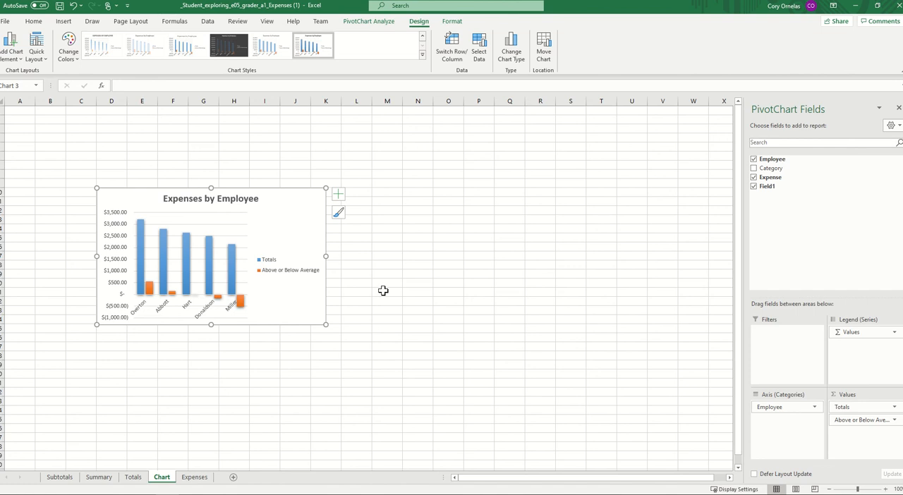
# - Set the font size of the PivotChart's vertical value axis labels to 11
pyautogui.click(117, 243)
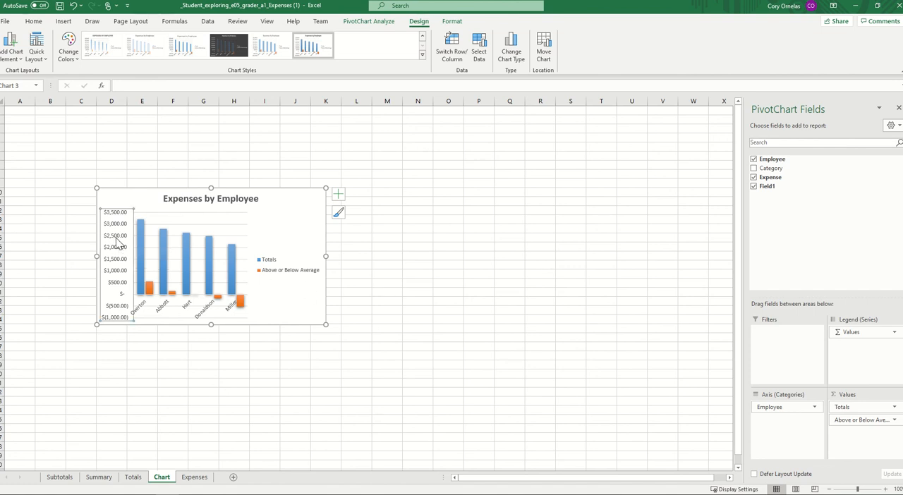
pyautogui.click(354, 263)
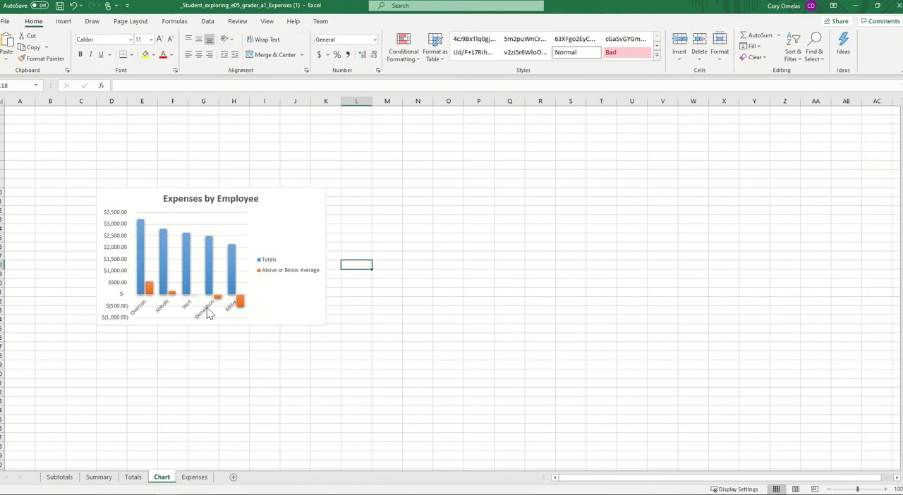
pyautogui.click(113, 252)
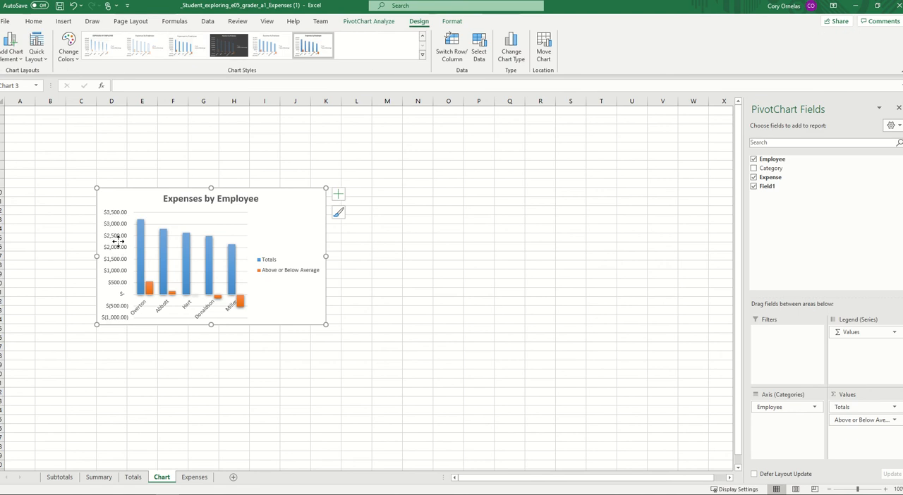
pyautogui.click(120, 249)
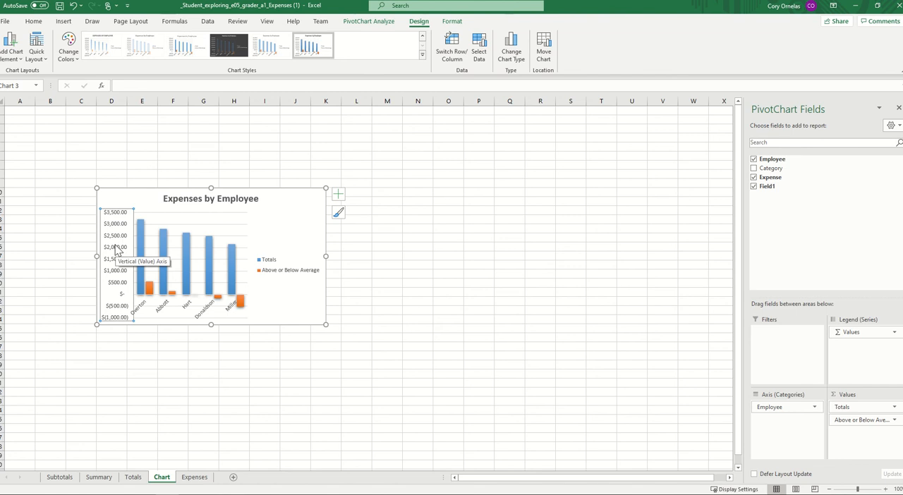
pyautogui.click(37, 21)
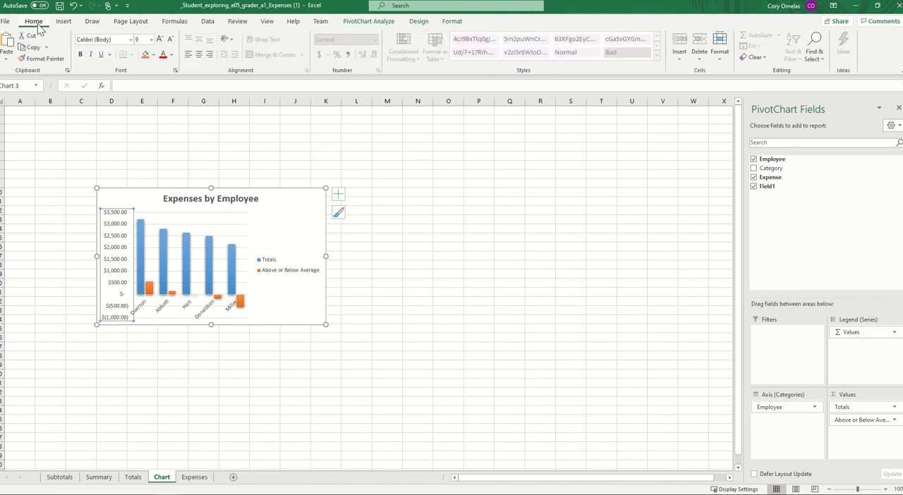
pyautogui.click(151, 41)
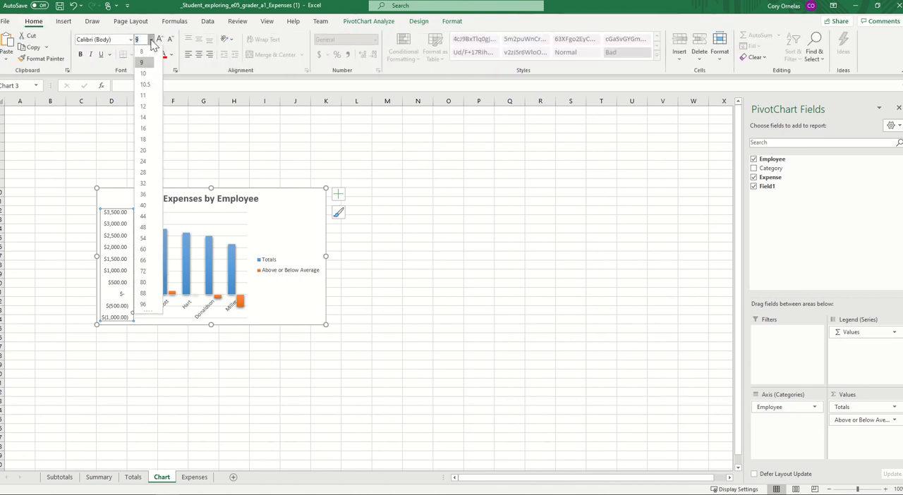
pyautogui.click(145, 96)
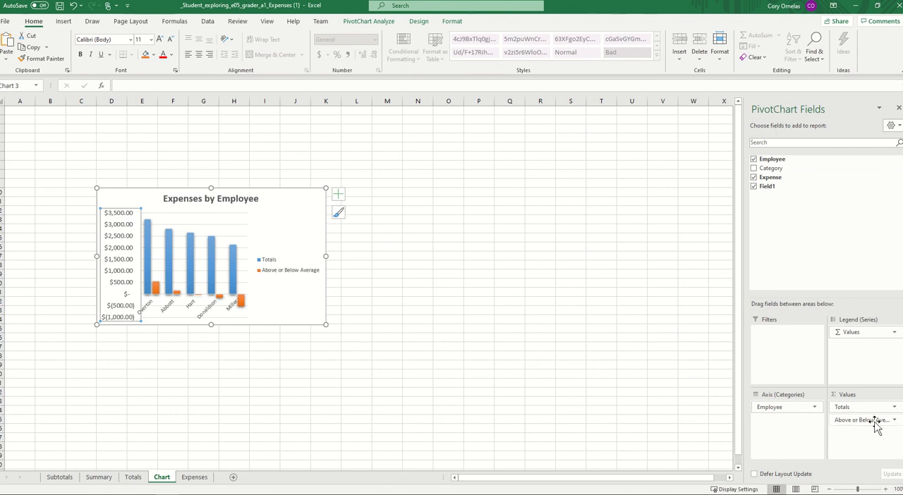
# - Format the Above or Below Average value field as Accounting with 0 decimal places and the $ symbol
pyautogui.click(894, 421)
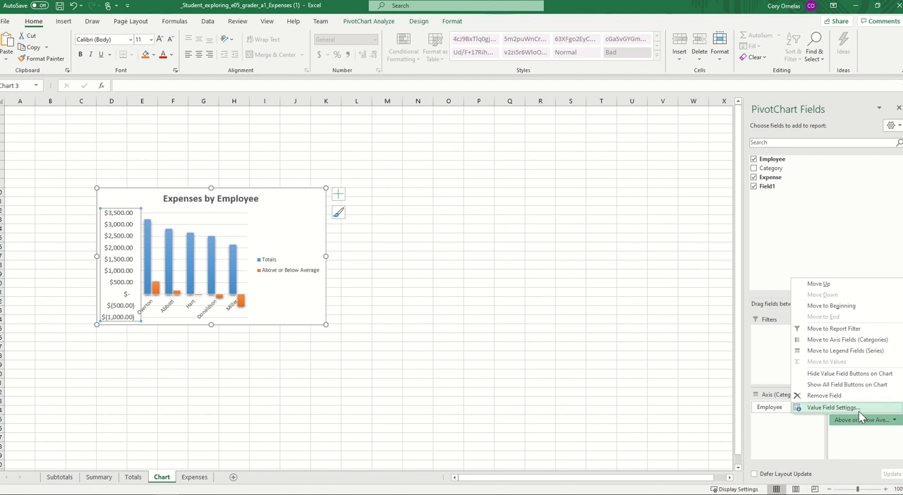
pyautogui.click(859, 410)
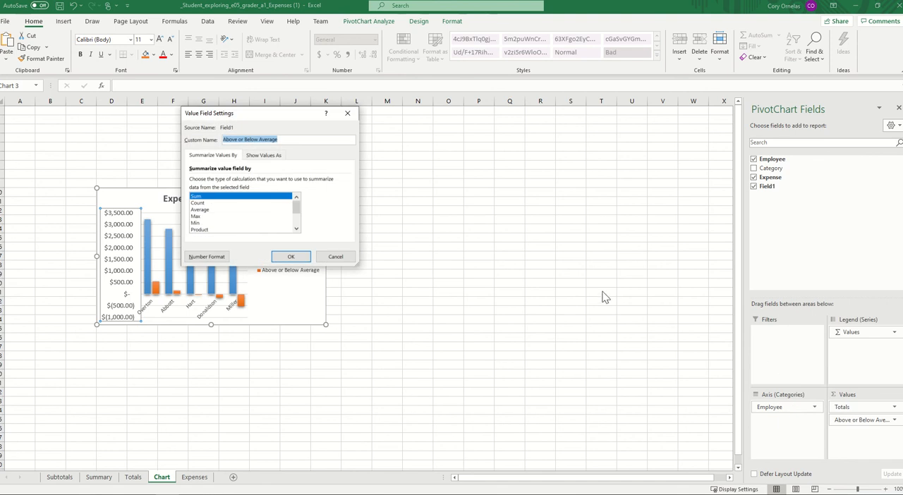
pyautogui.moveTo(282, 117); pyautogui.dragTo(505, 145)
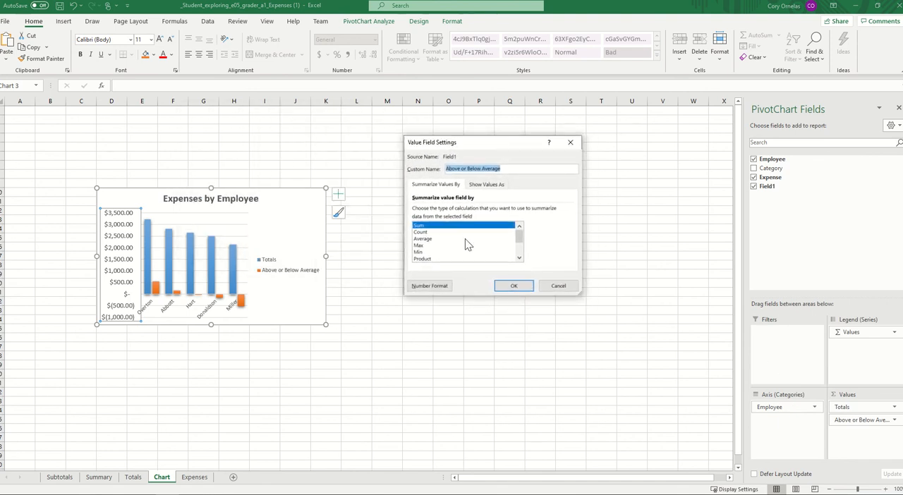
pyautogui.click(435, 284)
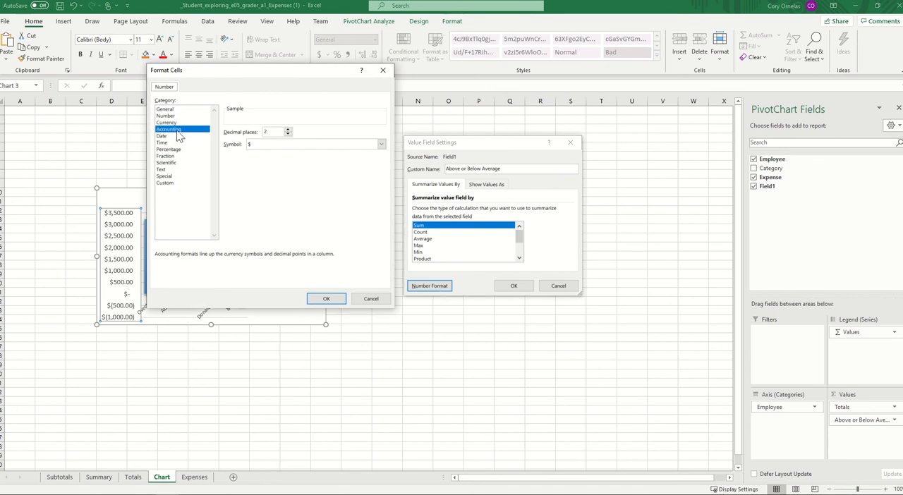
pyautogui.click(289, 135)
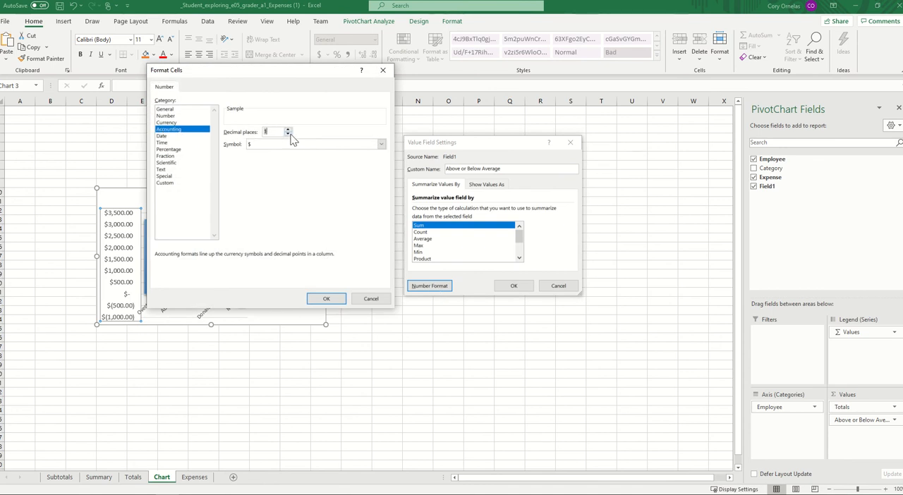
pyautogui.click(328, 299)
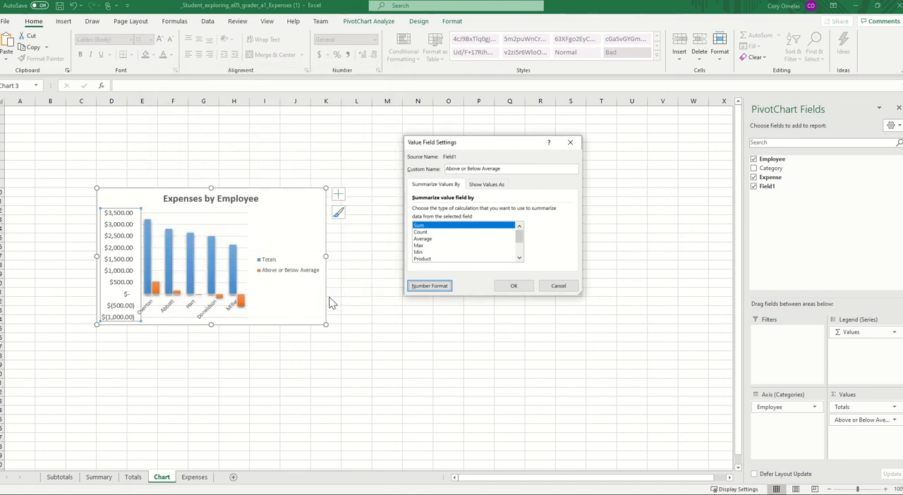
pyautogui.click(514, 285)
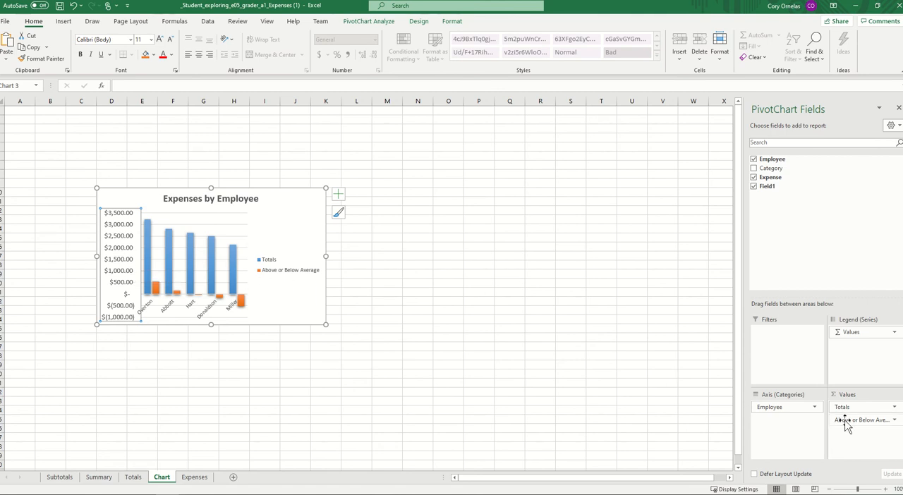
# - Review the number format applied to the Above or Below Average value field
pyautogui.click(894, 420)
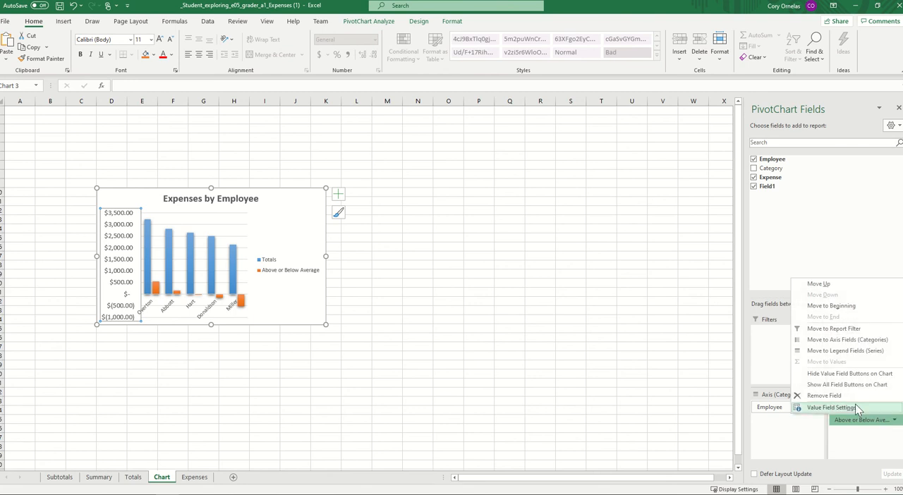
pyautogui.click(855, 403)
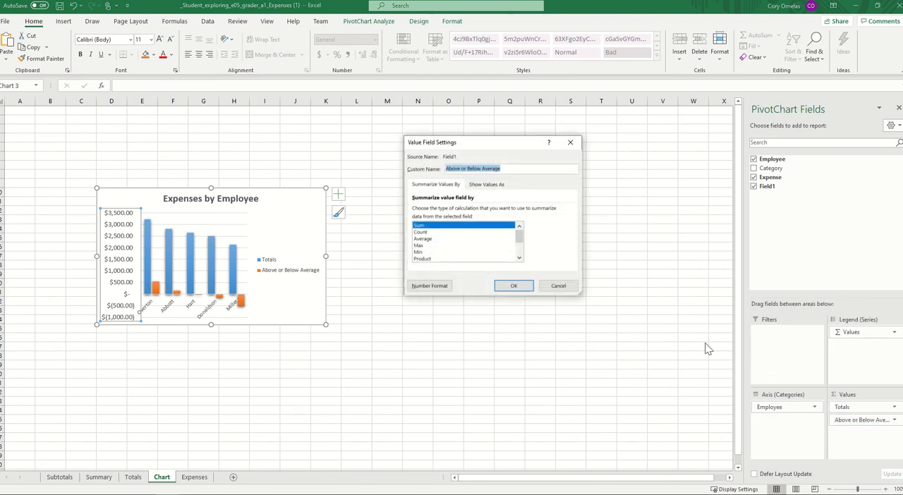
pyautogui.click(441, 285)
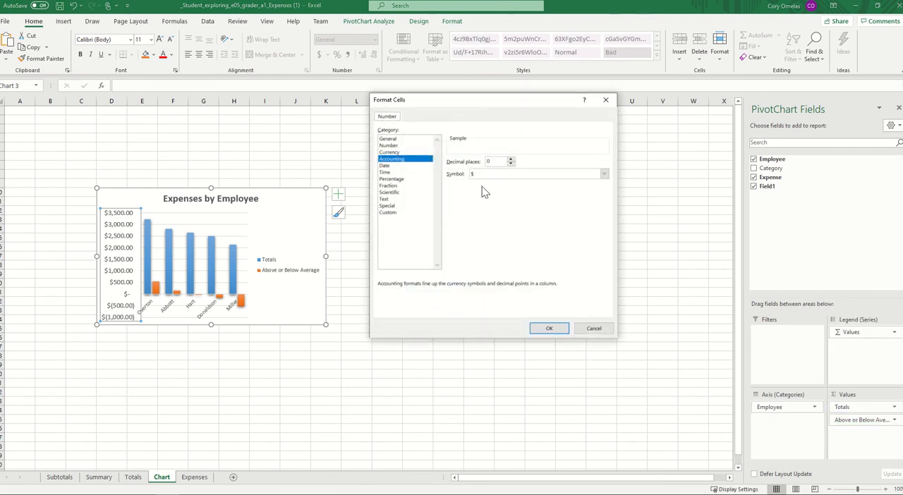
pyautogui.click(550, 328)
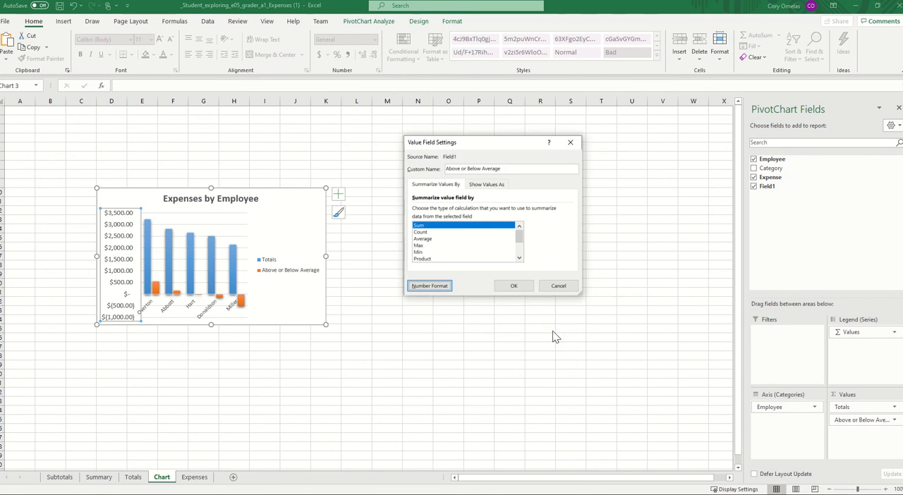
pyautogui.click(514, 287)
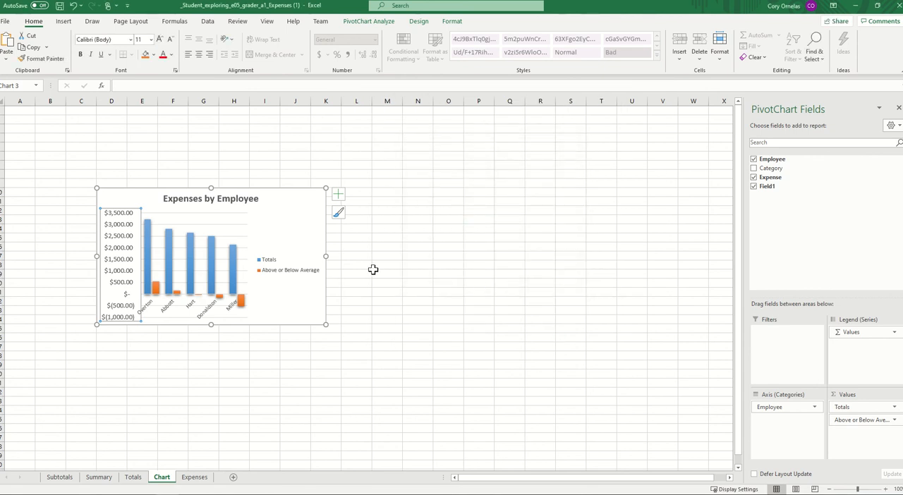
pyautogui.rightClick(129, 248)
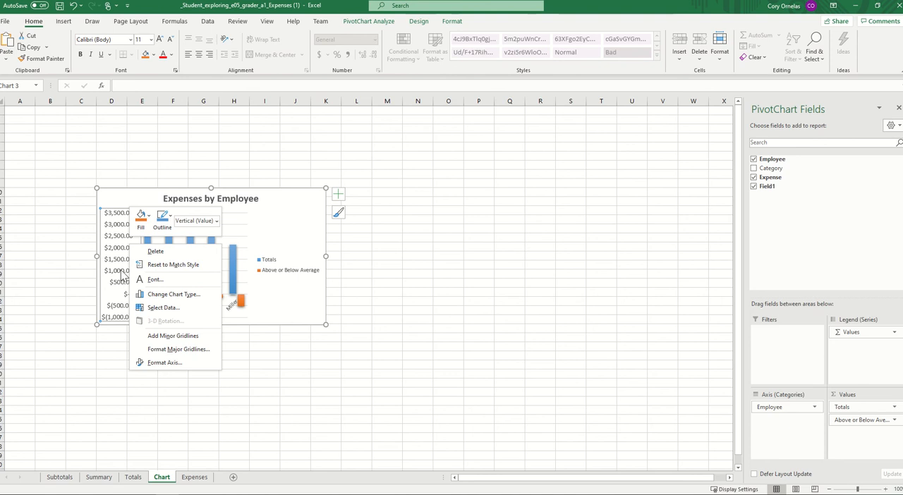
pyautogui.press('Escape')
pyautogui.rightClick(125, 246)
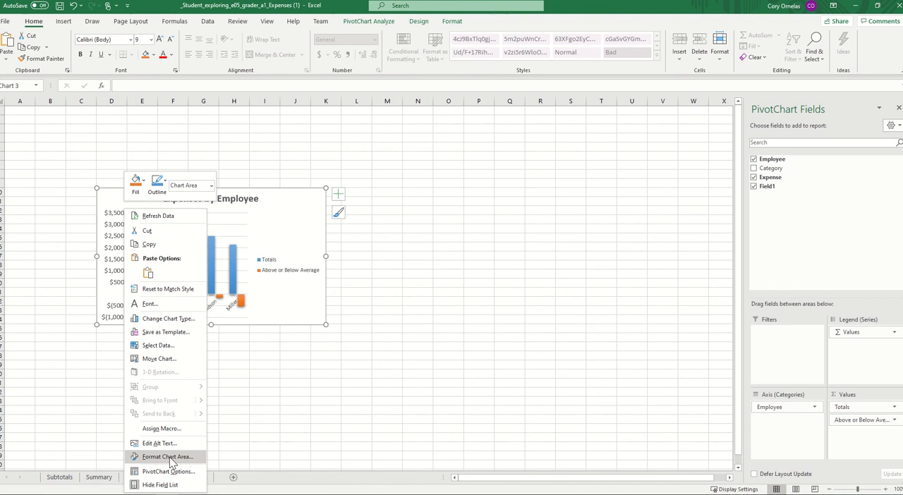
pyautogui.press('Escape')
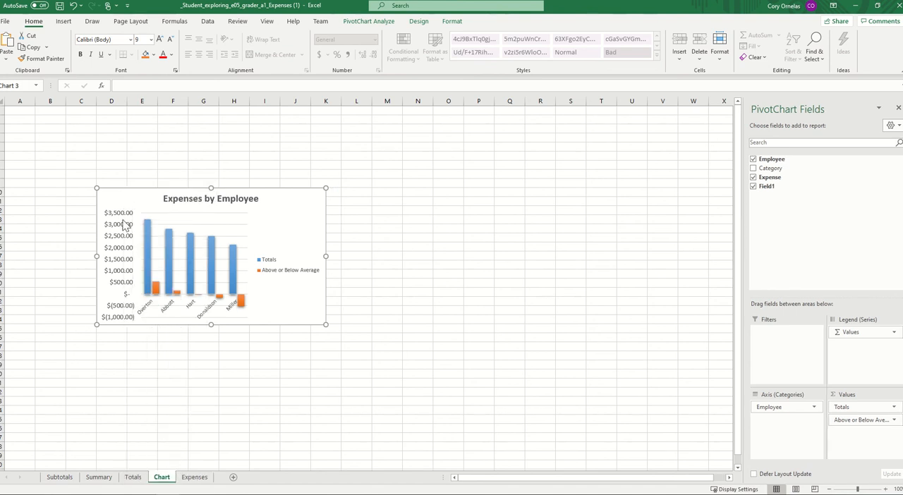
# - Set the number format of the PivotChart's vertical value axis to Accounting with 0 decimal places
pyautogui.doubleClick(124, 245)
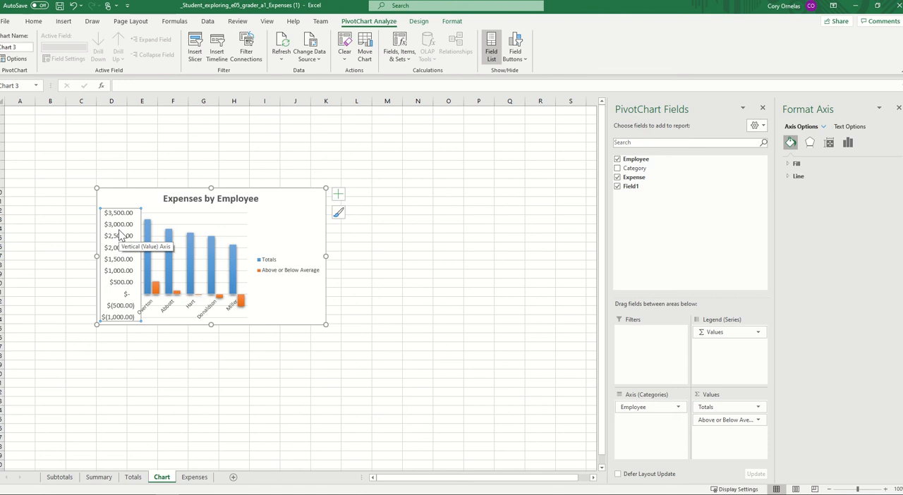
pyautogui.rightClick(120, 235)
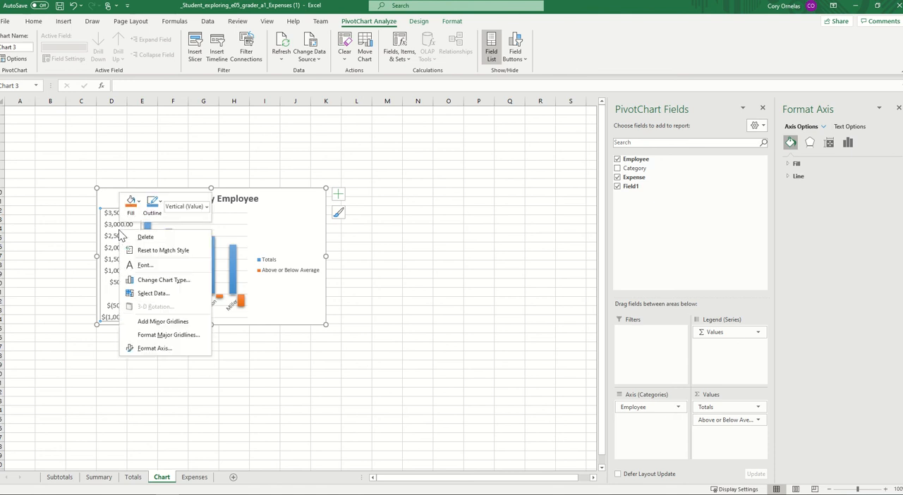
pyautogui.click(155, 348)
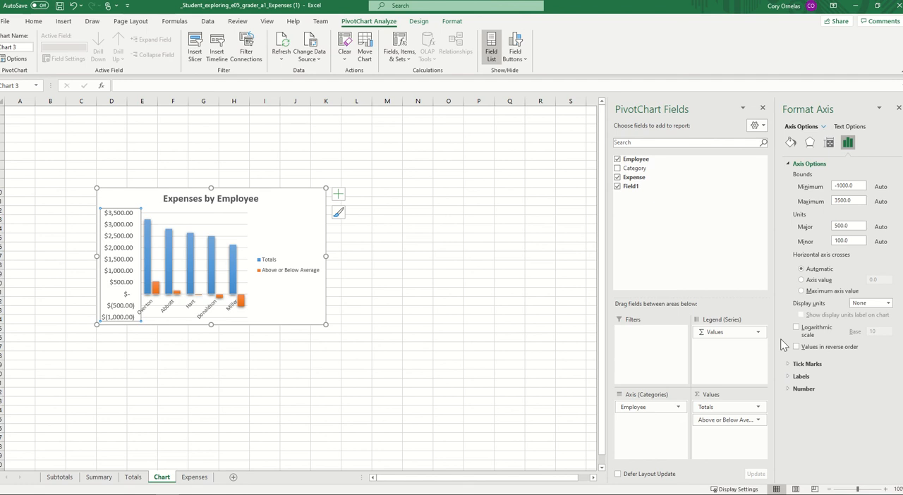
pyautogui.click(787, 388)
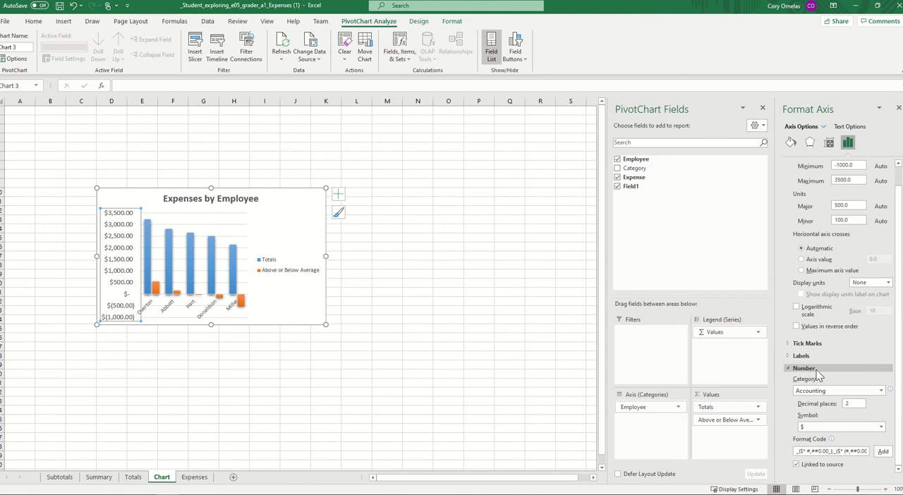
pyautogui.doubleClick(856, 405)
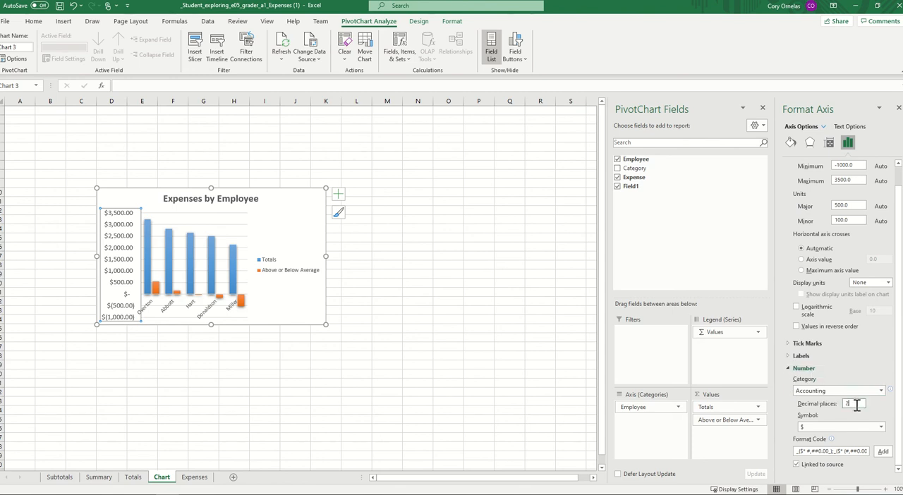
pyautogui.press('BackSpace')
pyautogui.press('BackSpace')
pyautogui.write('0')
pyautogui.press('Return')
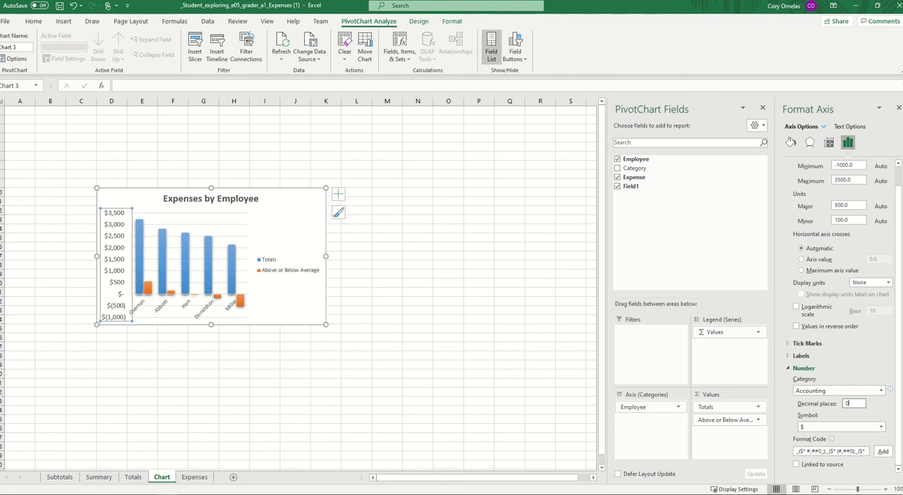
pyautogui.click(898, 109)
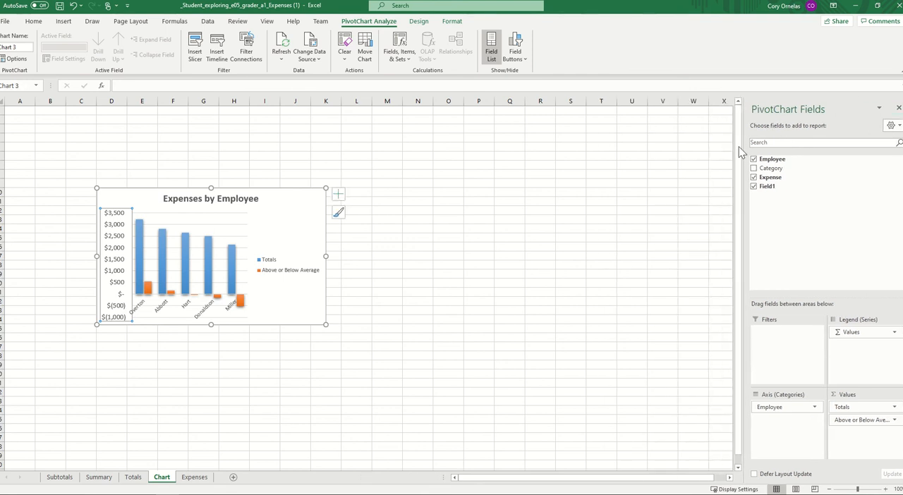
pyautogui.click(270, 304)
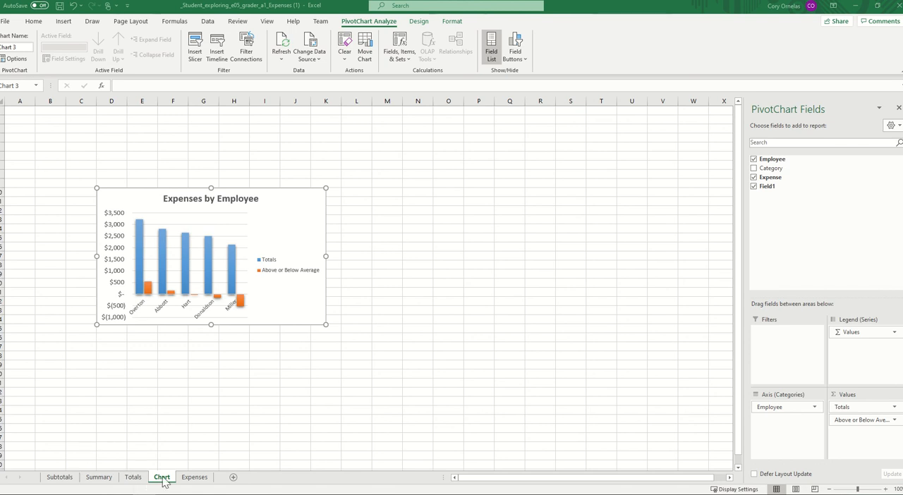
# - Group the Subtotals, Summary, Totals and Expenses worksheets with the active Chart sheet
pyautogui.keyDown('ctrl'); pyautogui.click(59, 479); pyautogui.keyUp('ctrl')
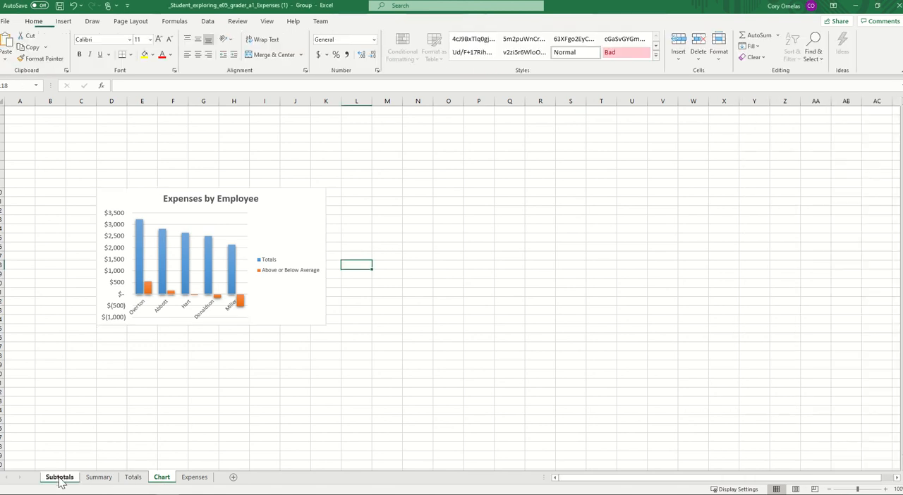
pyautogui.keyDown('ctrl'); pyautogui.click(98, 478); pyautogui.keyUp('ctrl')
pyautogui.keyDown('ctrl'); pyautogui.click(133, 478); pyautogui.keyUp('ctrl')
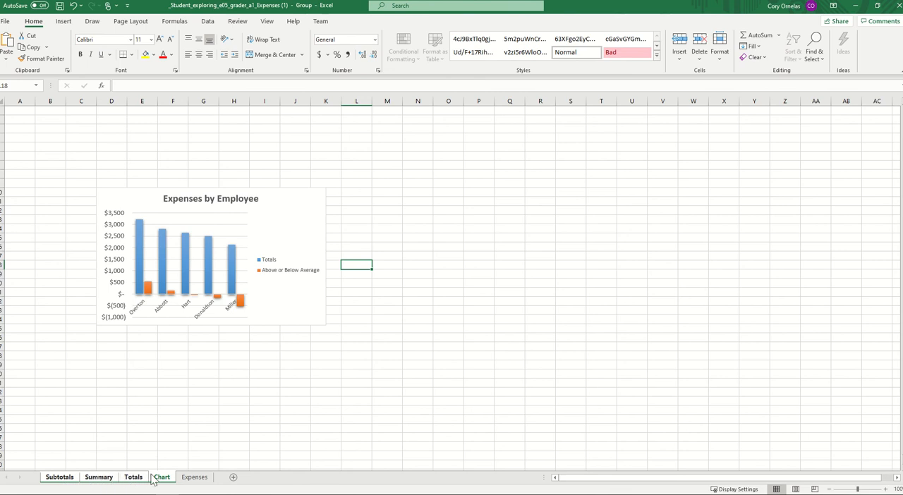
pyautogui.keyDown('ctrl'); pyautogui.click(193, 479); pyautogui.keyUp('ctrl')
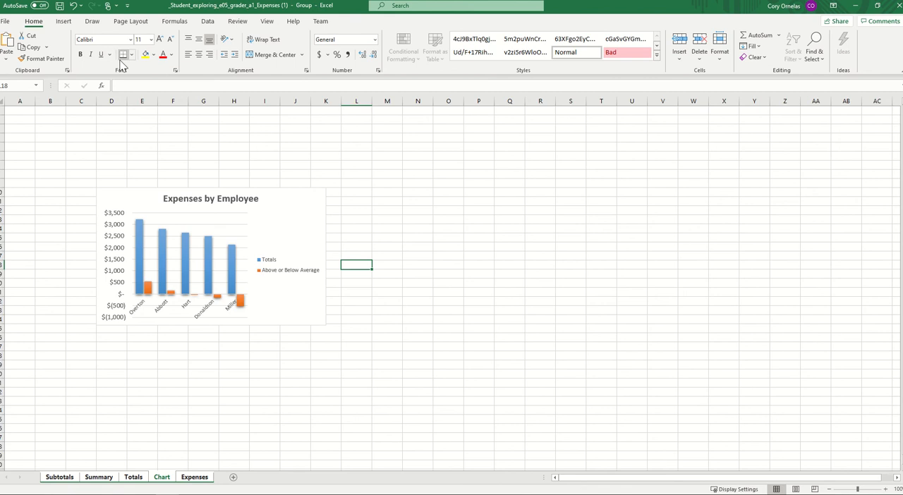
# - Create a custom footer for the grouped worksheets and enter the student's full name in its left section
pyautogui.click(65, 22)
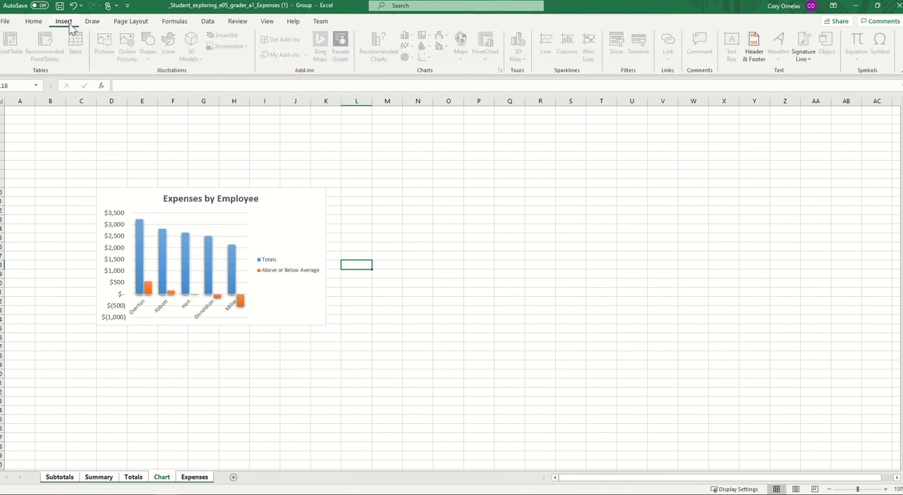
pyautogui.click(131, 23)
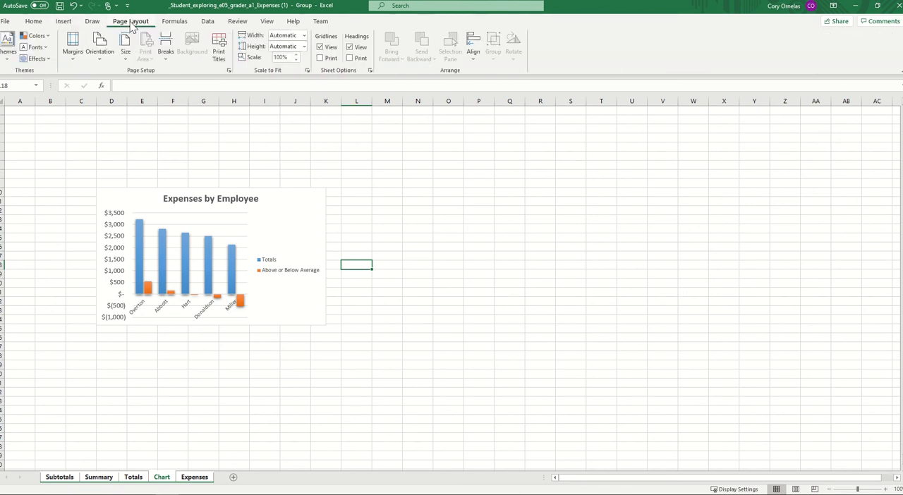
pyautogui.click(228, 71)
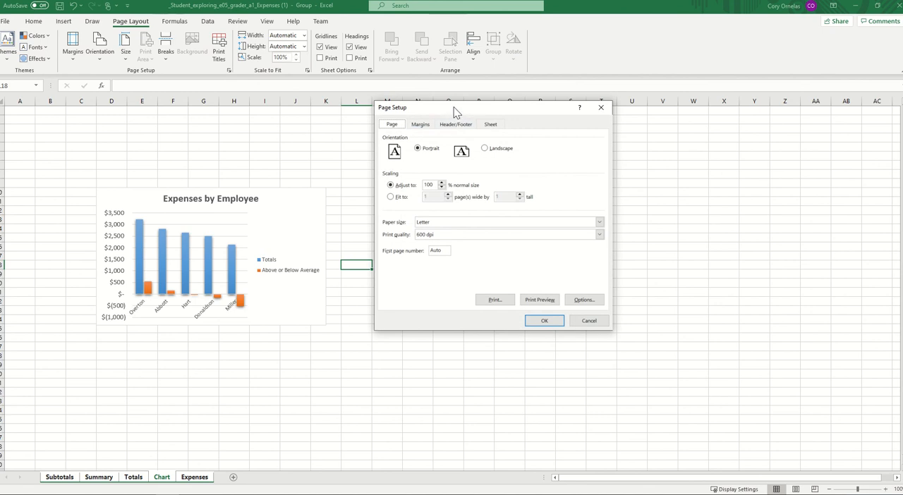
pyautogui.moveTo(455, 112); pyautogui.dragTo(479, 115)
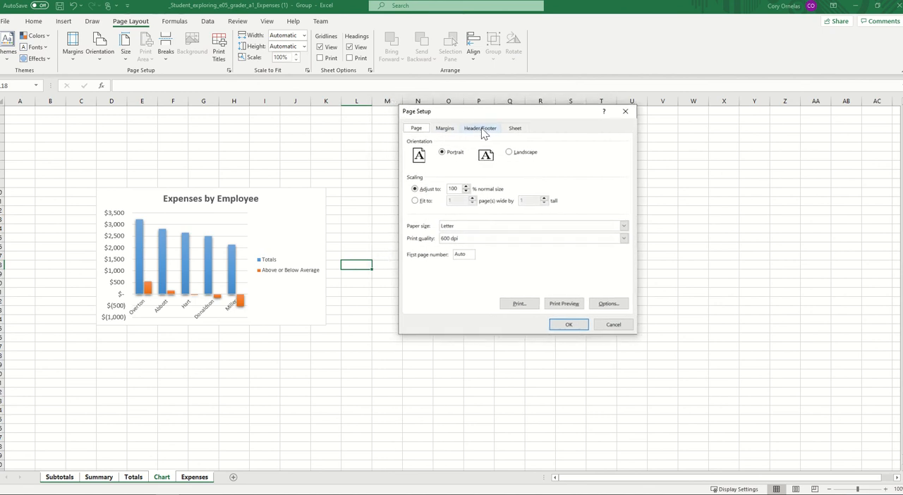
pyautogui.click(480, 129)
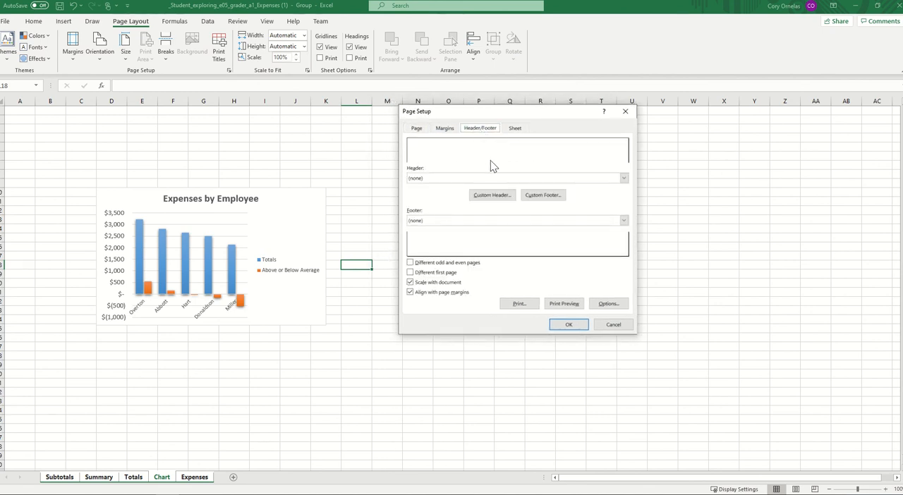
pyautogui.click(557, 200)
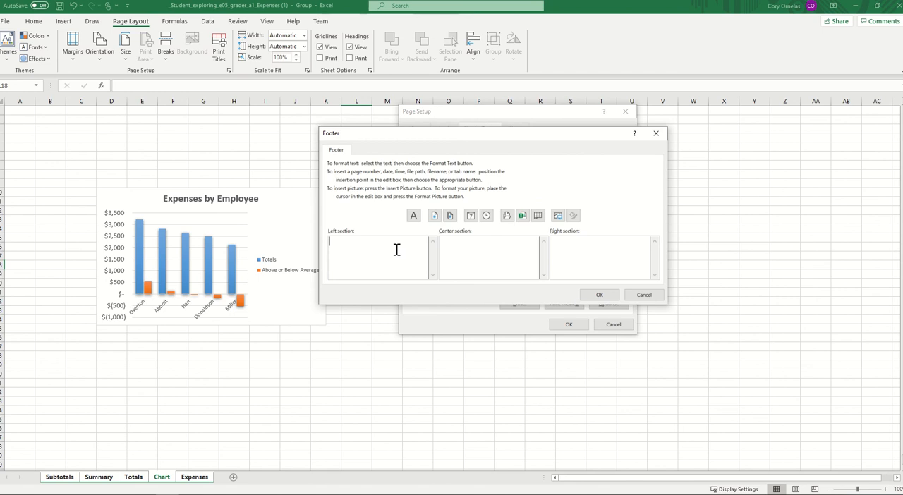
pyautogui.write('Cory Ornelas')
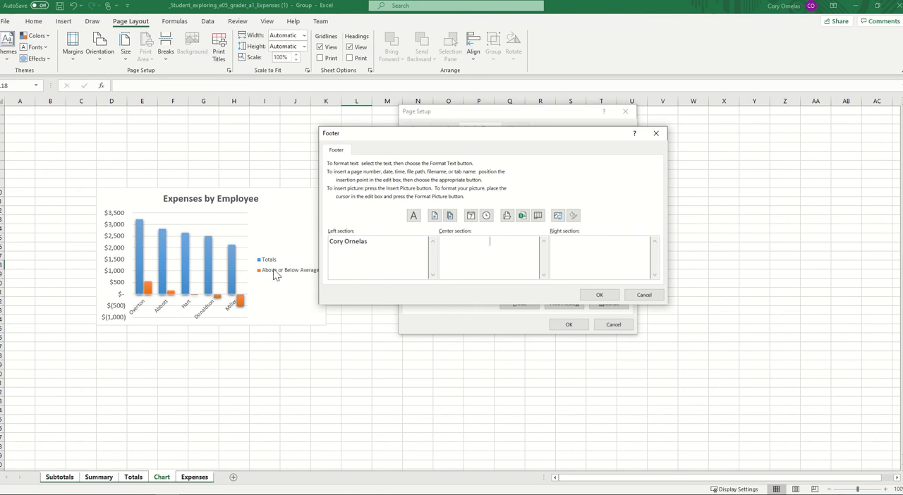
# - Insert the sheet name code in the footer's center section and the file name code in its right section, and apply the footer
pyautogui.click(538, 219)
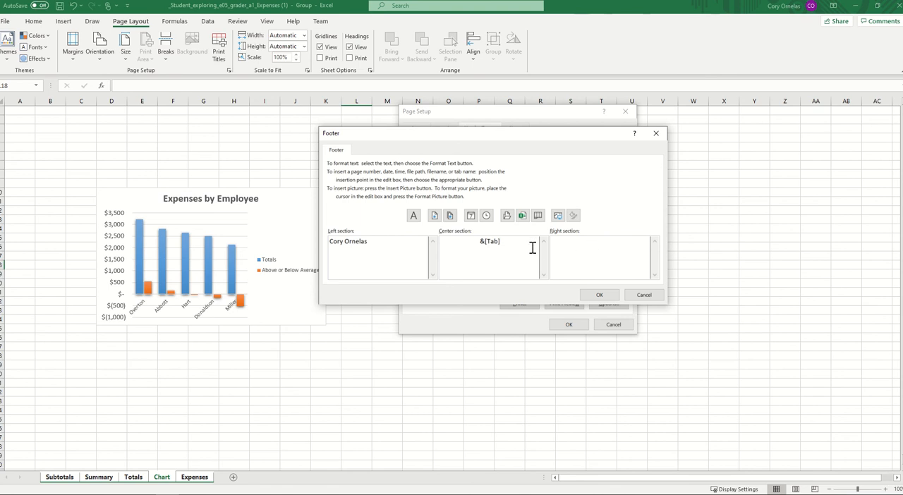
pyautogui.press('Tab')
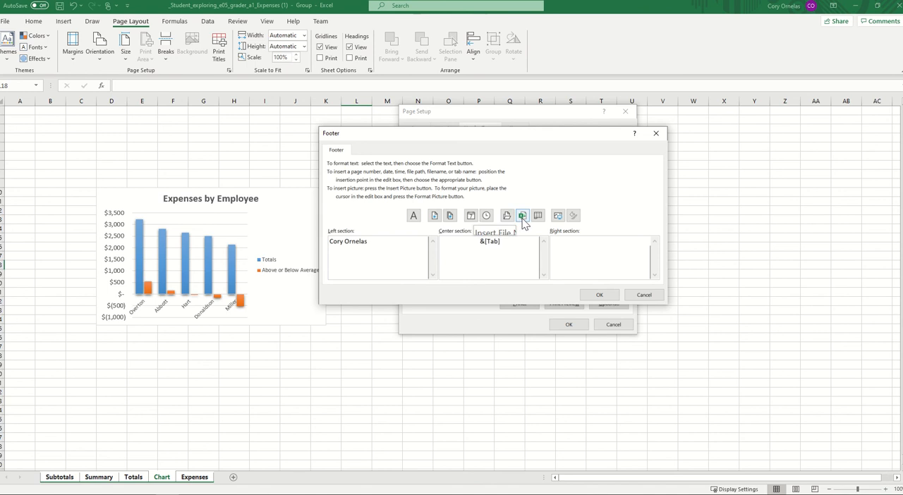
pyautogui.click(522, 216)
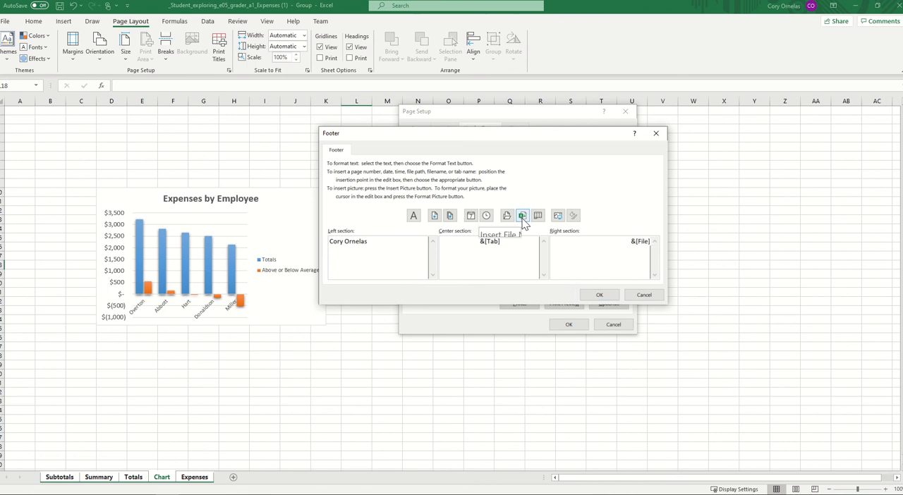
pyautogui.click(600, 294)
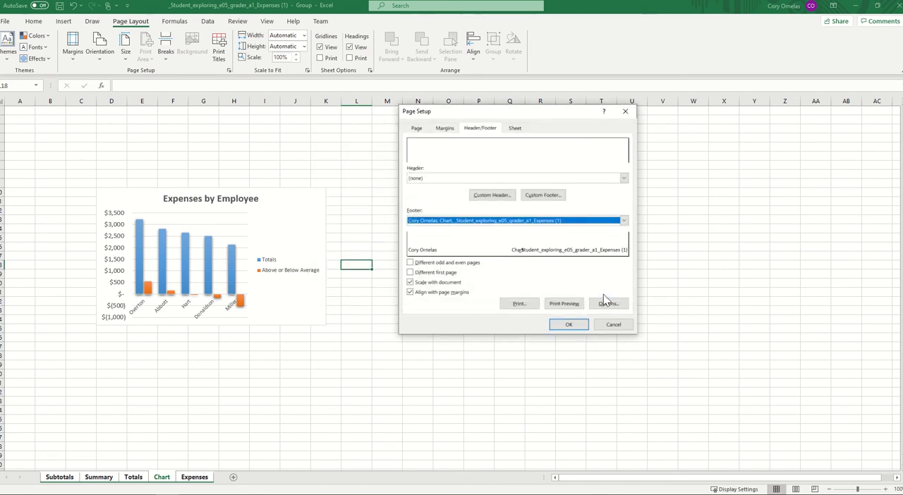
pyautogui.click(574, 324)
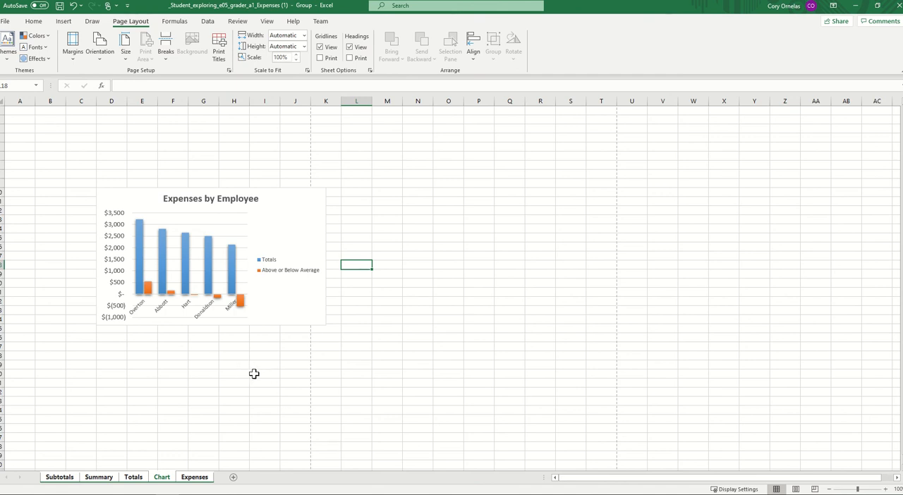
# - Ungroup the worksheets and make Chart the only active sheet
pyautogui.click(198, 409)
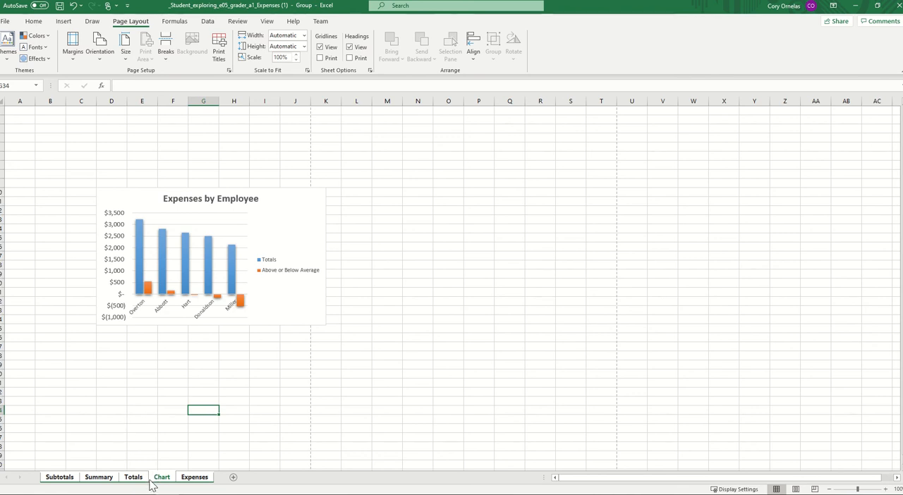
pyautogui.click(188, 477)
pyautogui.click(163, 478)
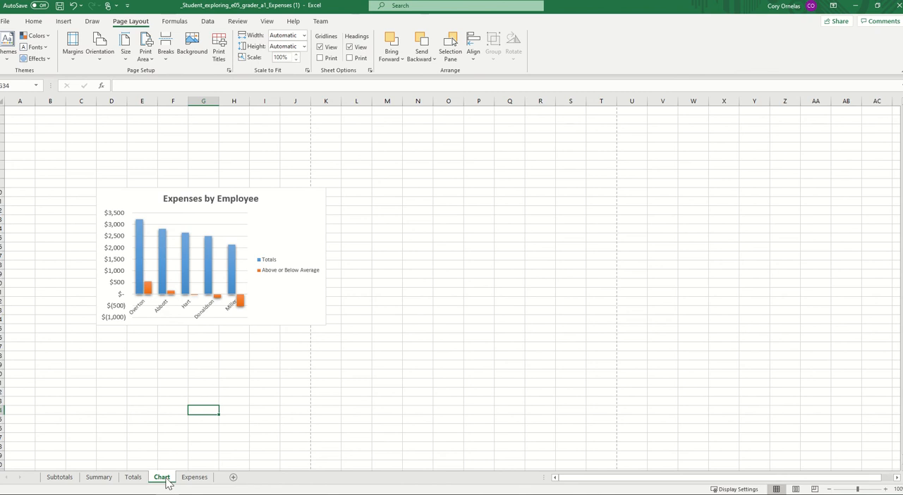
# - Move the Chart sheet between the Summary and Totals sheets and save the workbook
pyautogui.moveTo(166, 480); pyautogui.dragTo(138, 483)
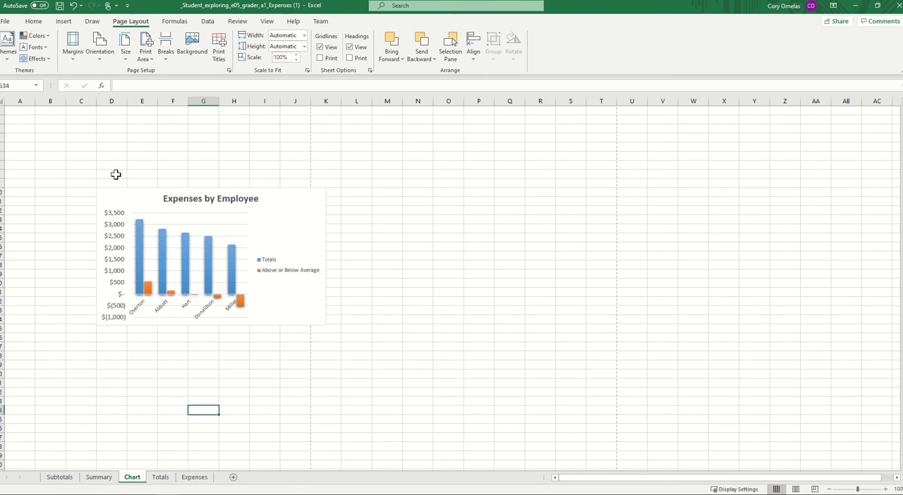
pyautogui.click(60, 6)
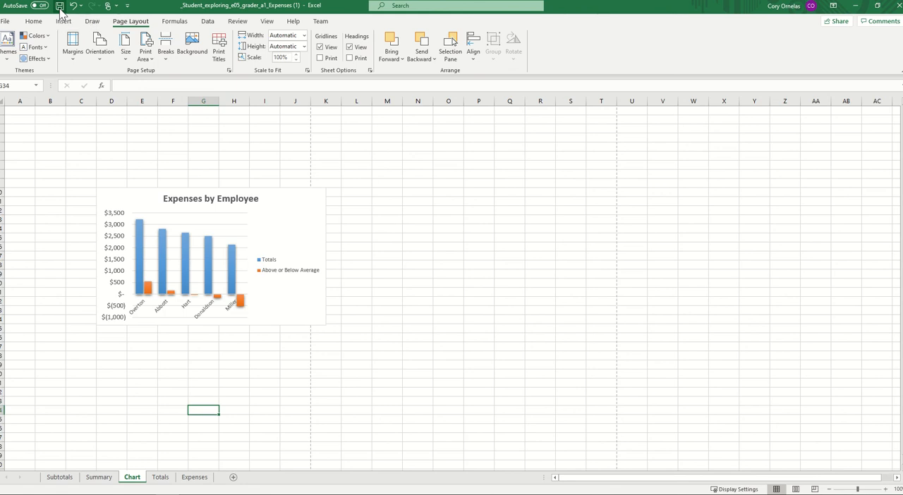